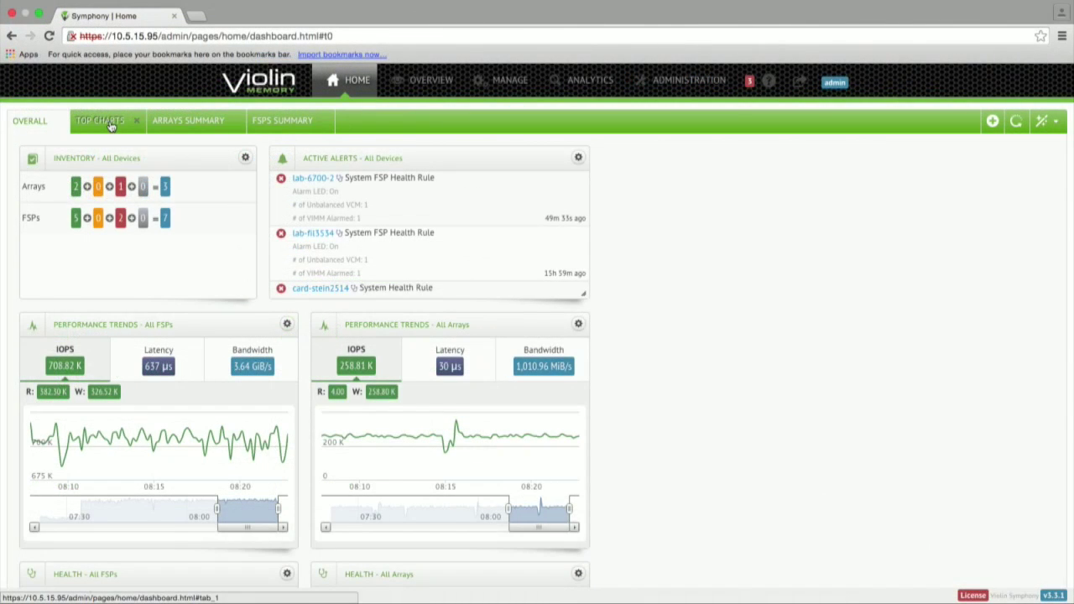
Browse the Top Charts, Arrays and FSPs views, then return to the Overall dashboard
click(97, 110)
click(167, 121)
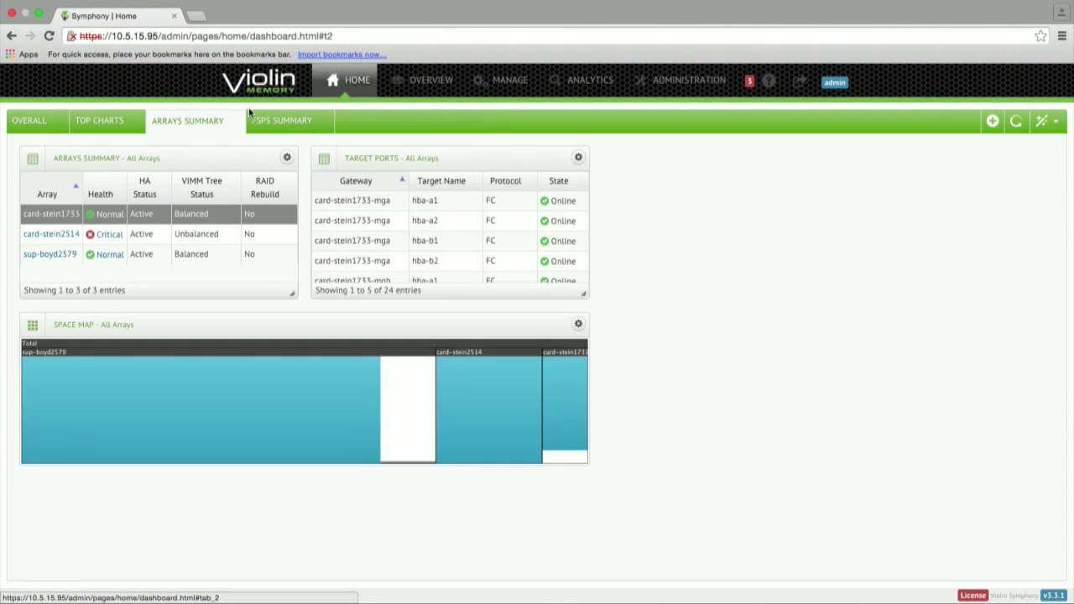
click(281, 122)
click(29, 120)
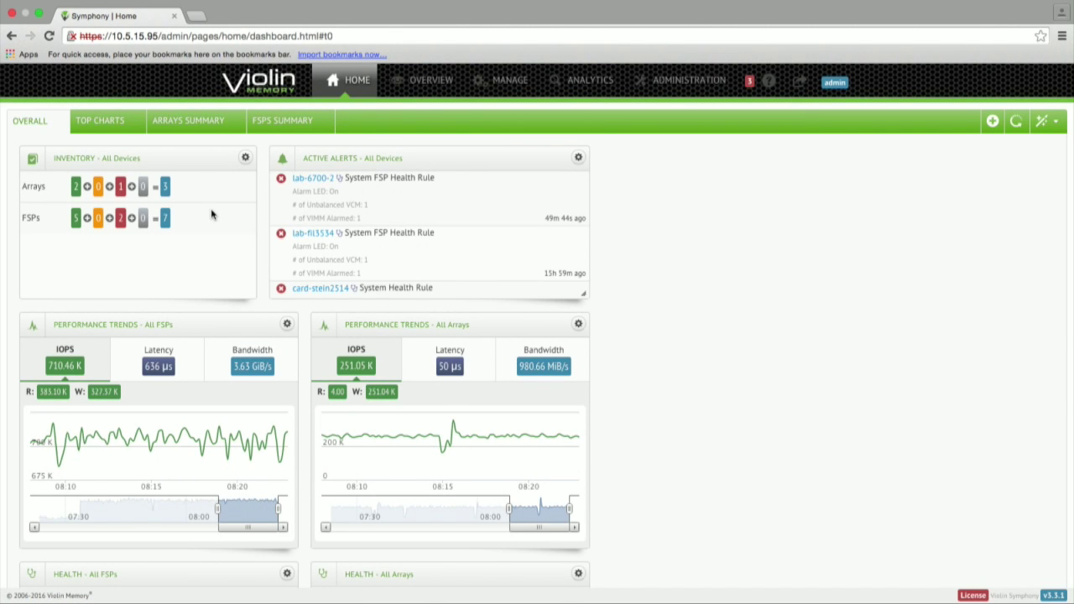
scroll(211, 214, down, 3)
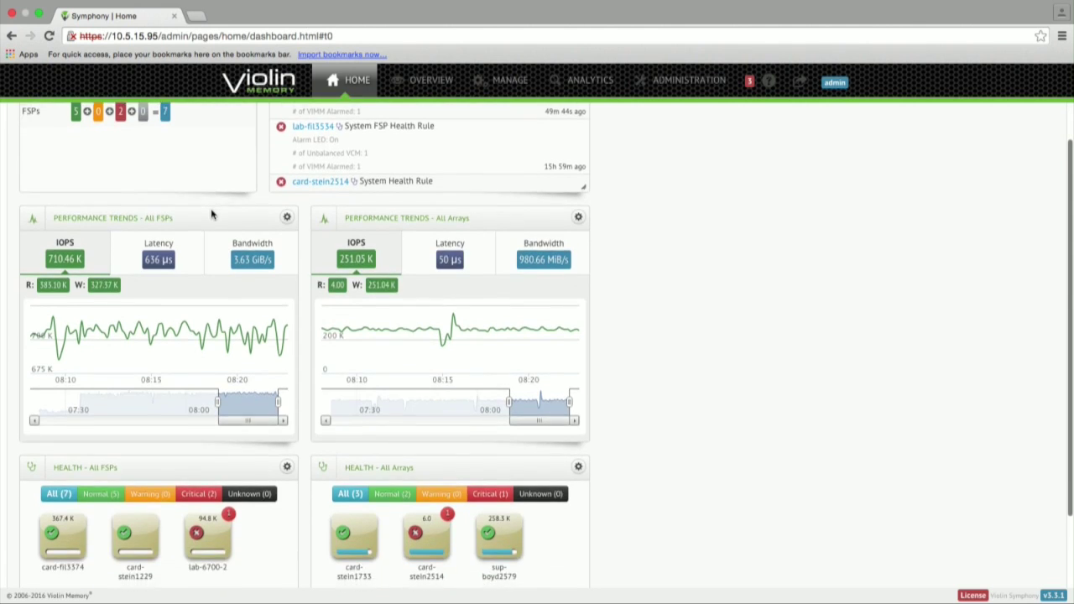
scroll(211, 214, up, 1)
scroll(211, 214, down, 1)
scroll(210, 214, up, 3)
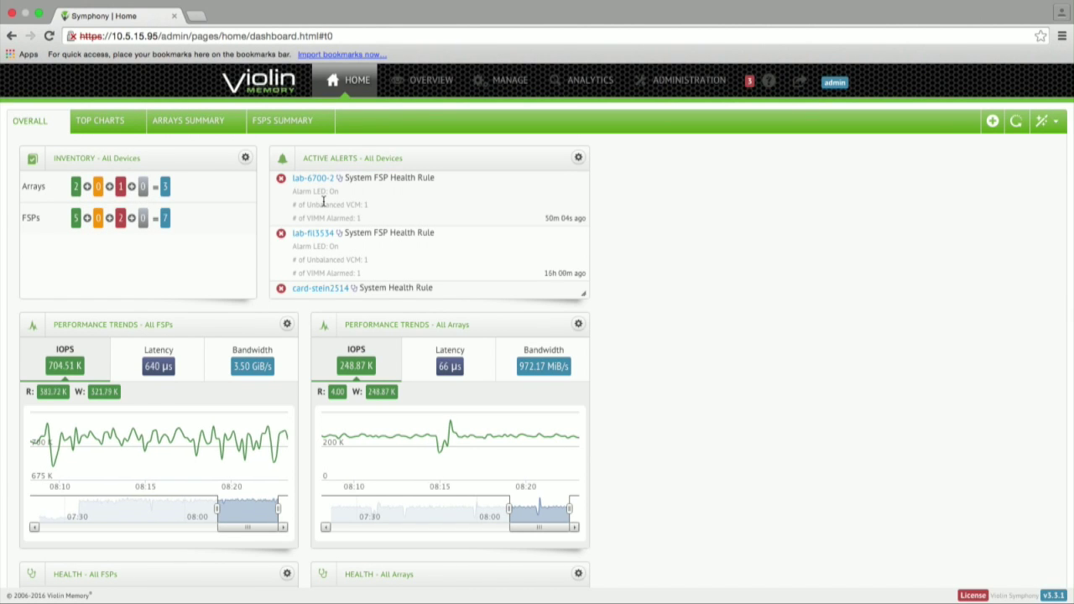
scroll(323, 201, down, 5)
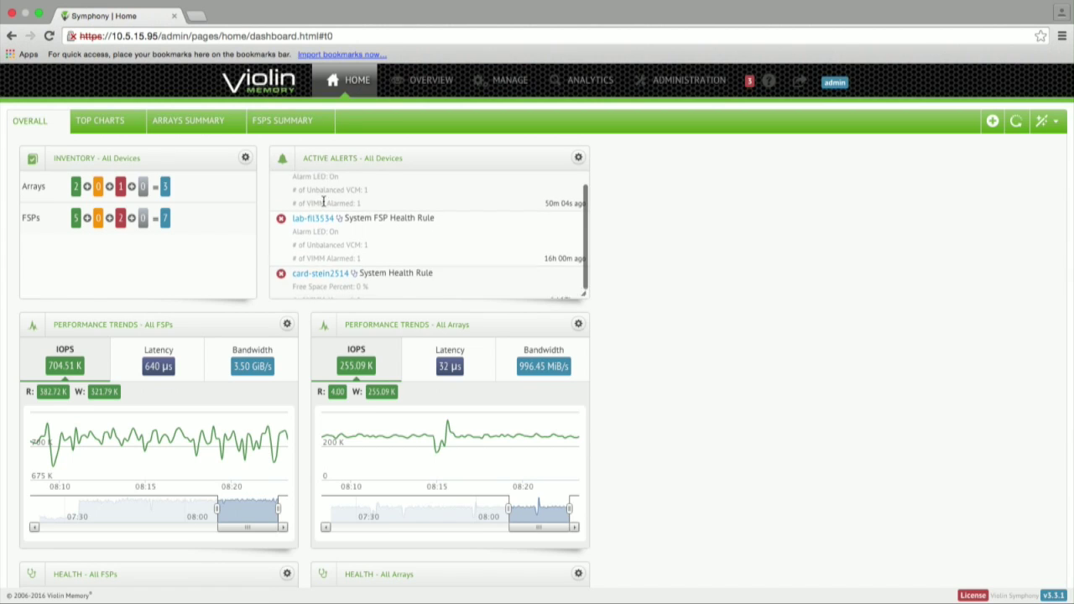
scroll(252, 306, down, 2)
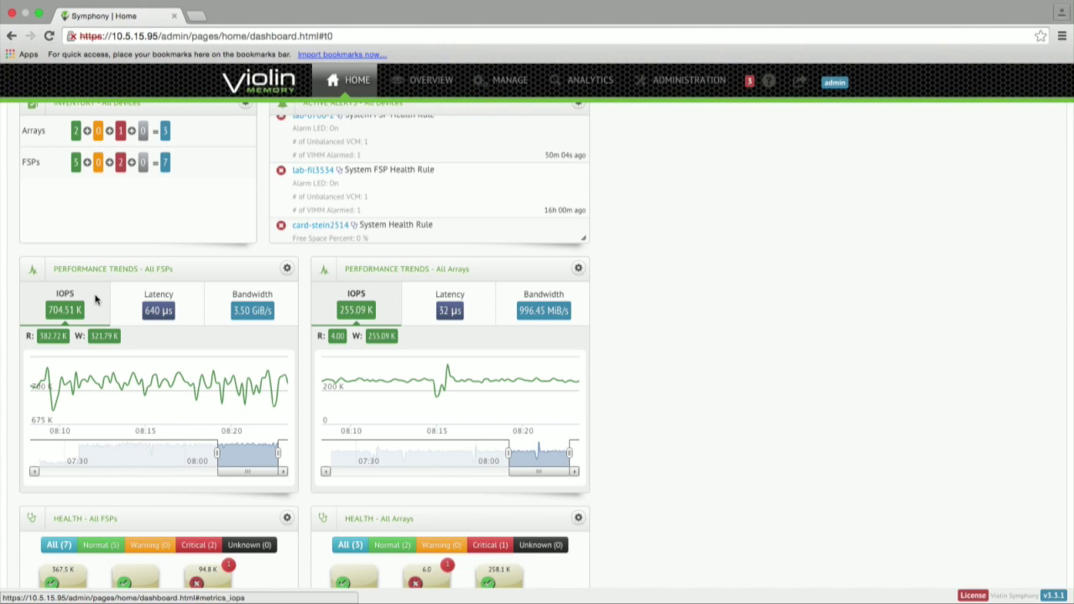
Cycle the FSP trend through latency and bandwidth back to IOPS, shifted to 07:46–07:54
click(148, 296)
click(240, 295)
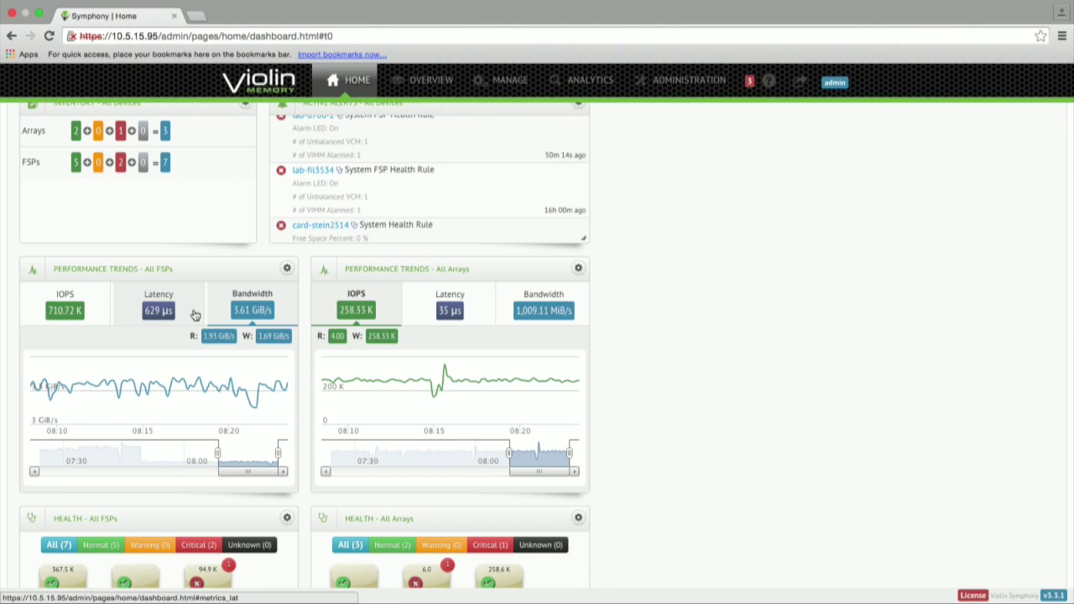
click(65, 304)
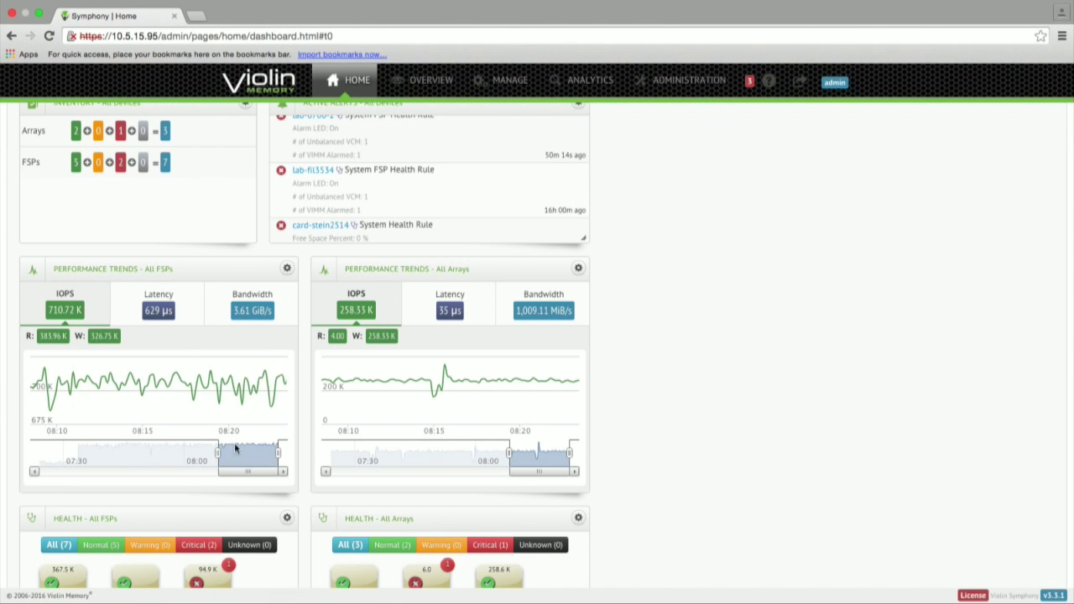
drag(250, 471, 160, 453)
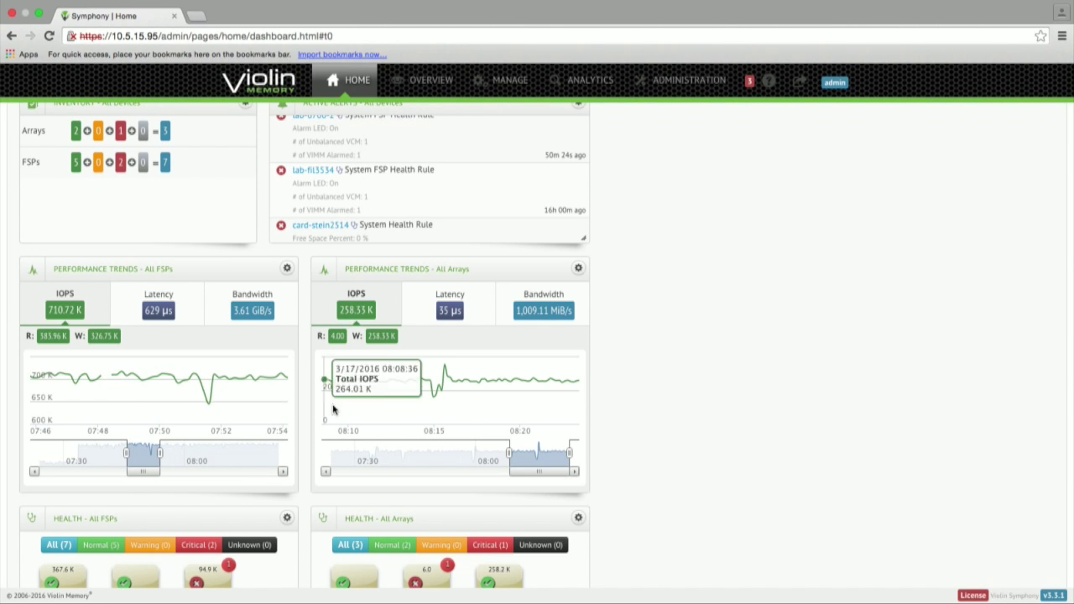
scroll(384, 400, down, 2)
scroll(383, 399, down, 5)
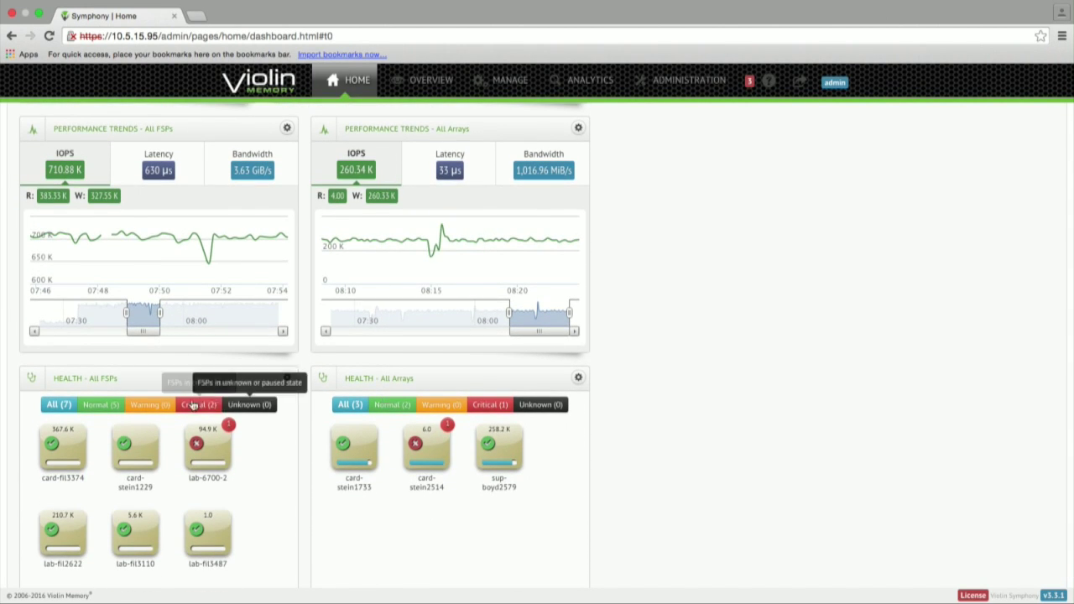
Filter FSP health to critical FSPs and view, then close, lab-fil3534's details
click(106, 405)
click(152, 407)
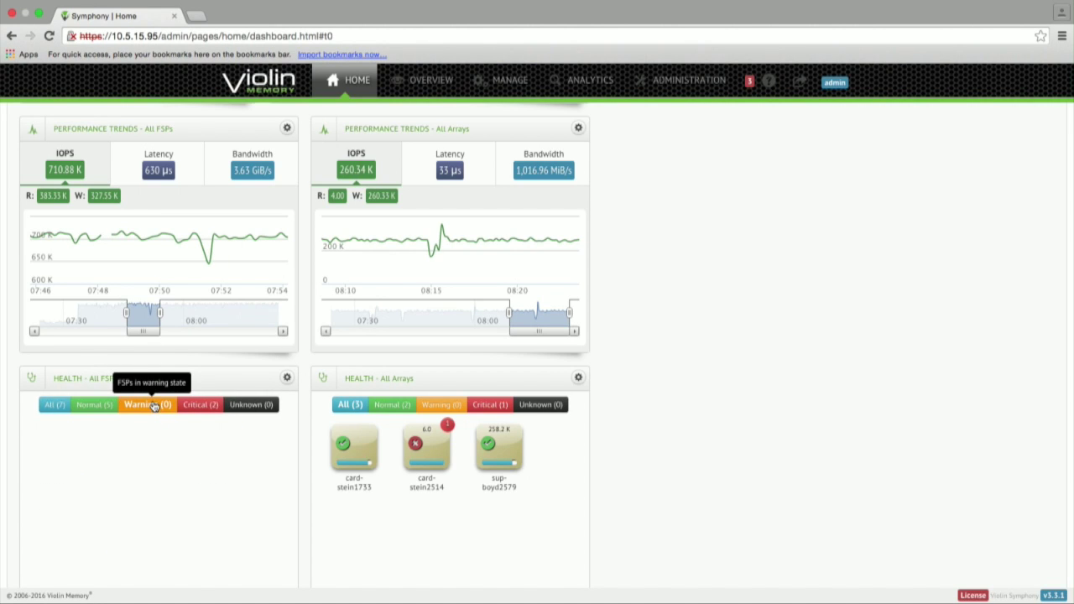
click(203, 406)
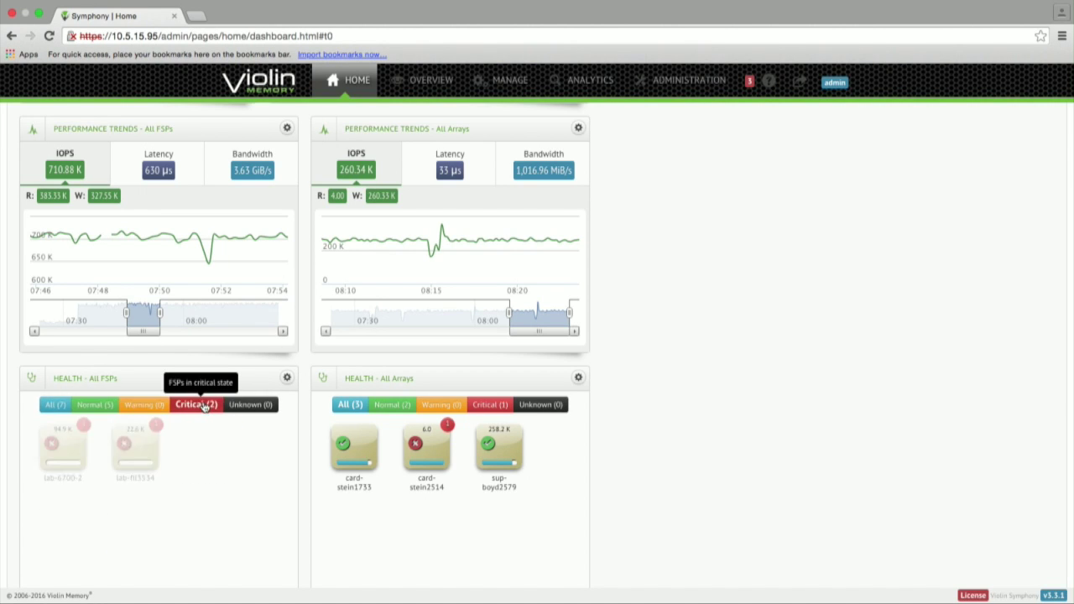
click(95, 407)
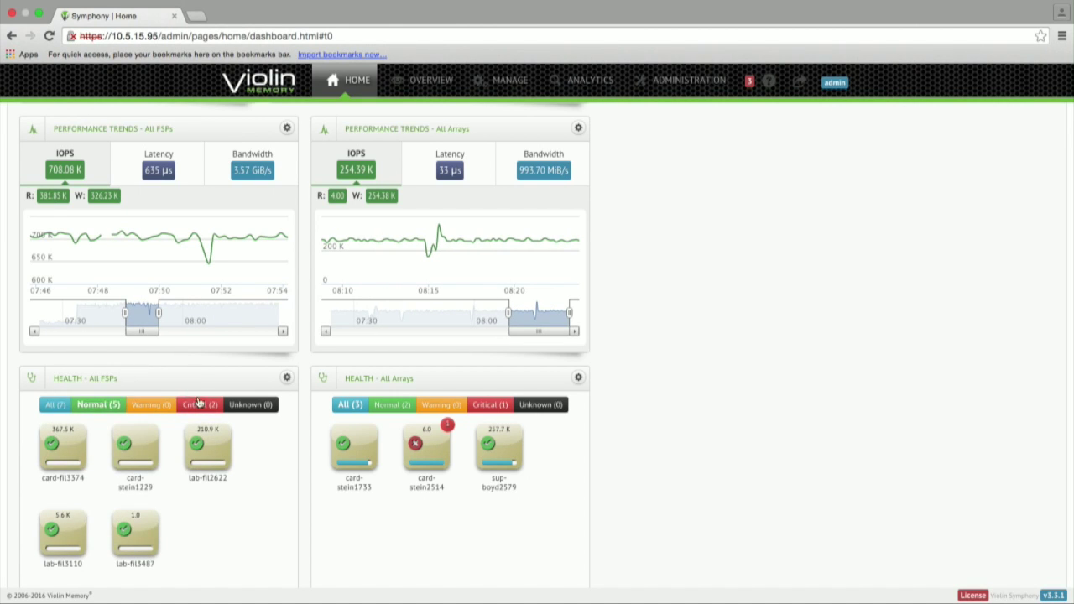
click(200, 405)
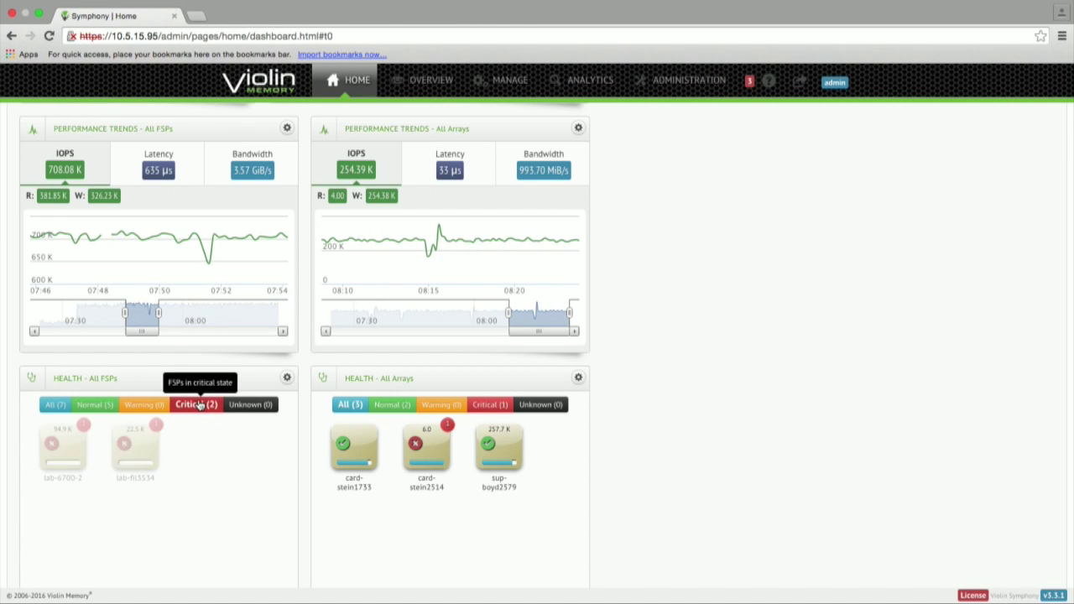
click(157, 431)
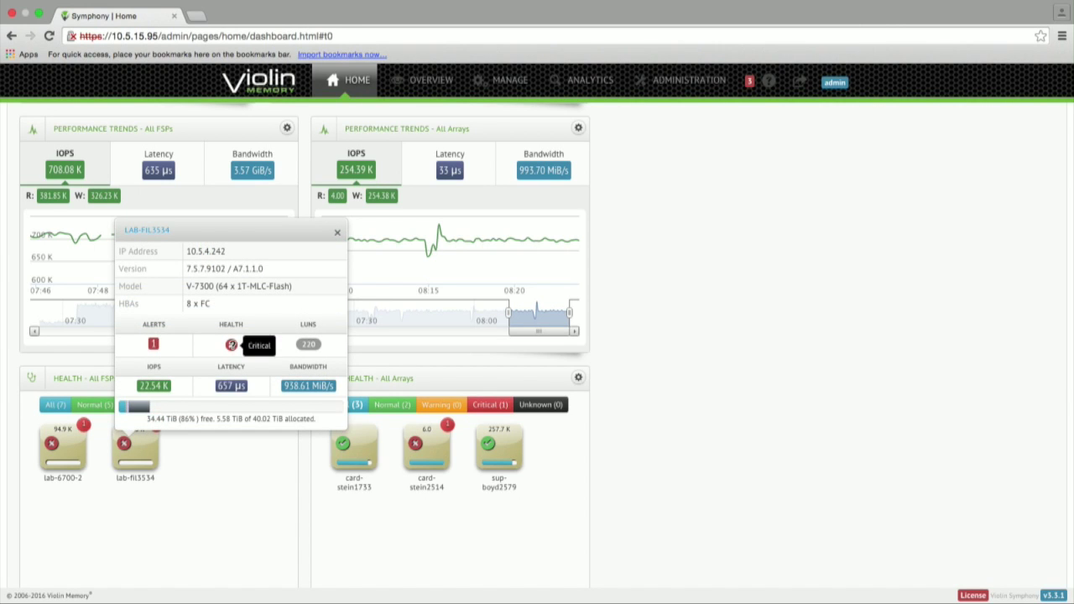
click(337, 235)
scroll(227, 256, up, 3)
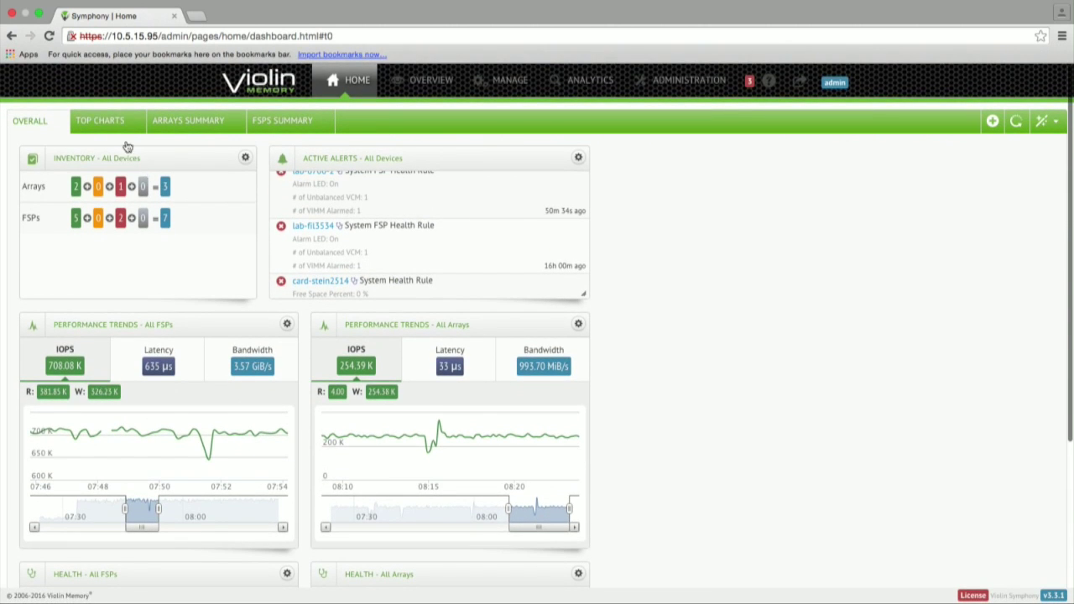
In Top Charts, rank FSPs by total IOPS over the last hour
click(111, 124)
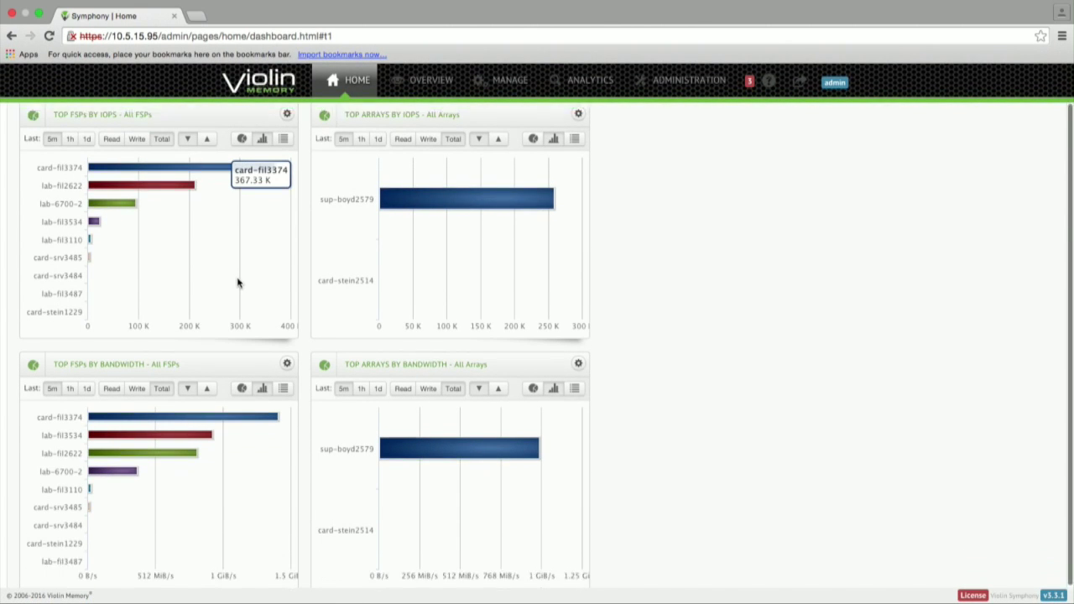
scroll(238, 283, up, 1)
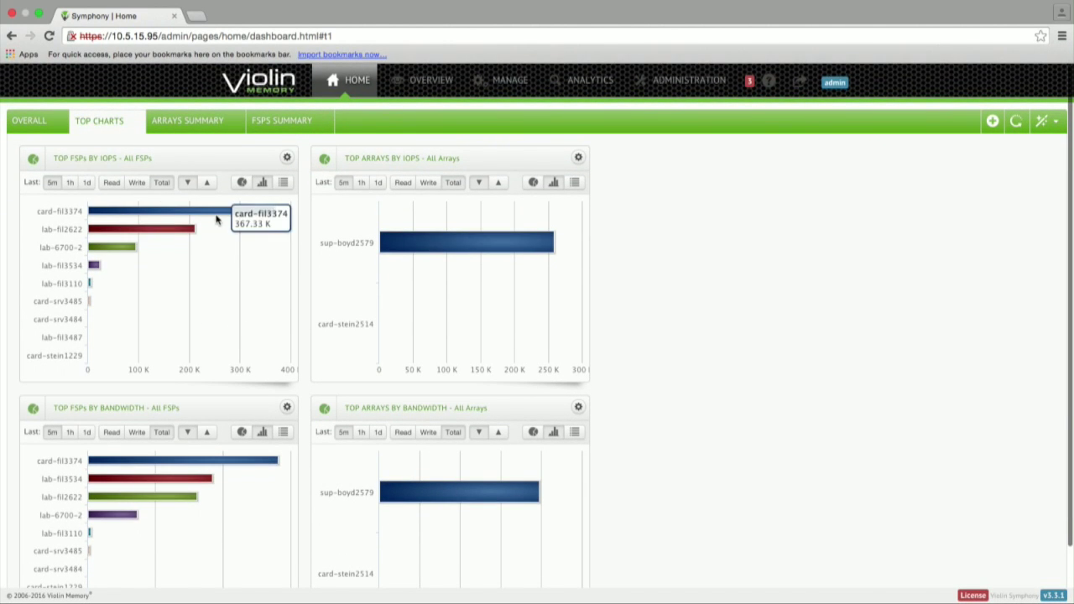
click(84, 183)
click(72, 182)
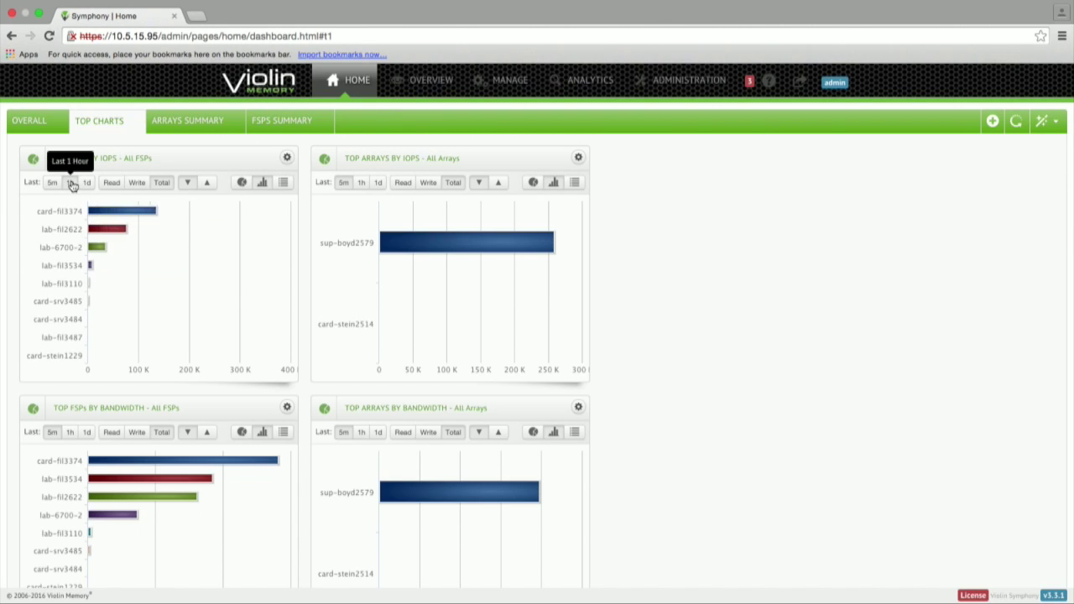
click(110, 183)
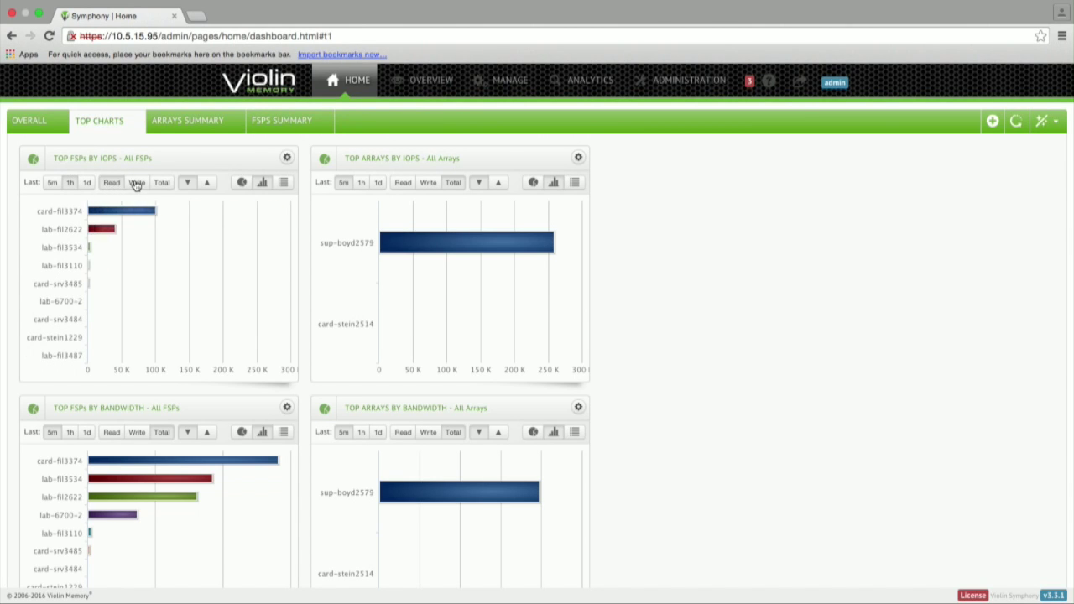
click(137, 182)
click(166, 183)
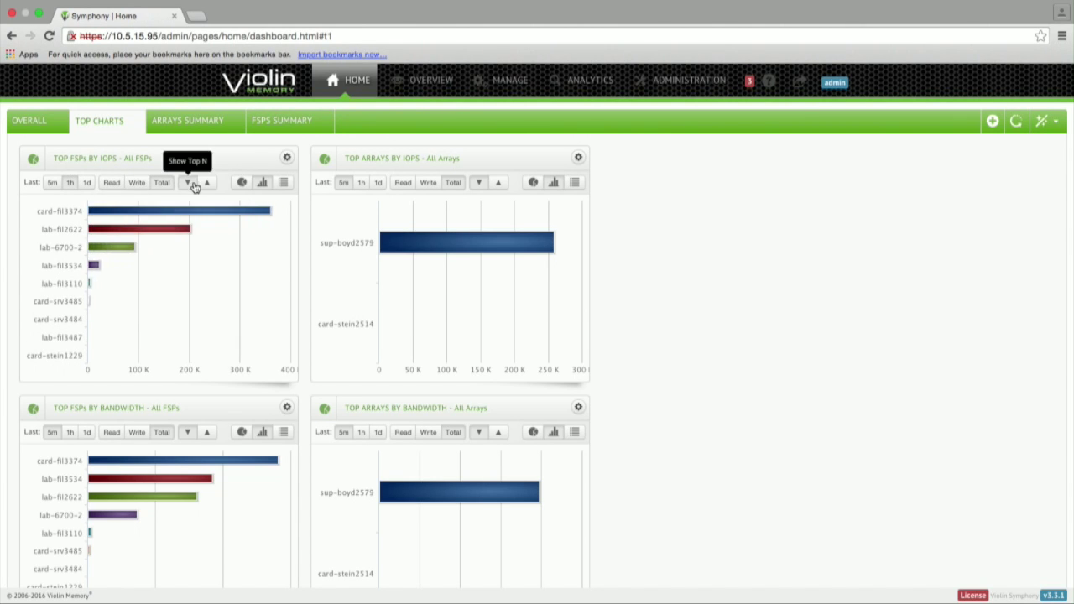
Show the lowest-IOPS FSPs first as a table and open the Top FSPs chart settings
click(208, 185)
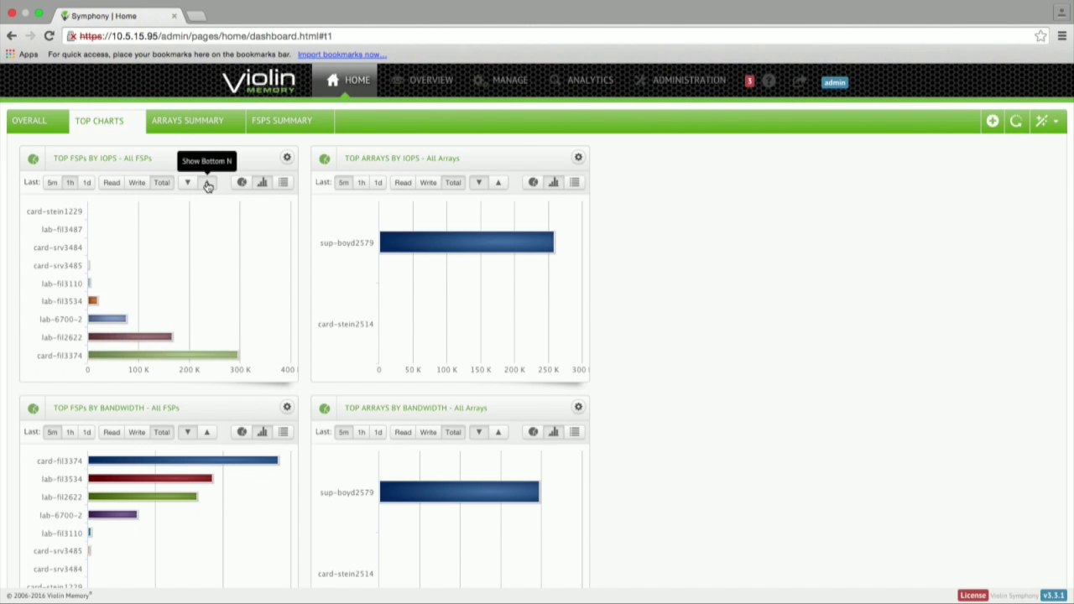
click(242, 184)
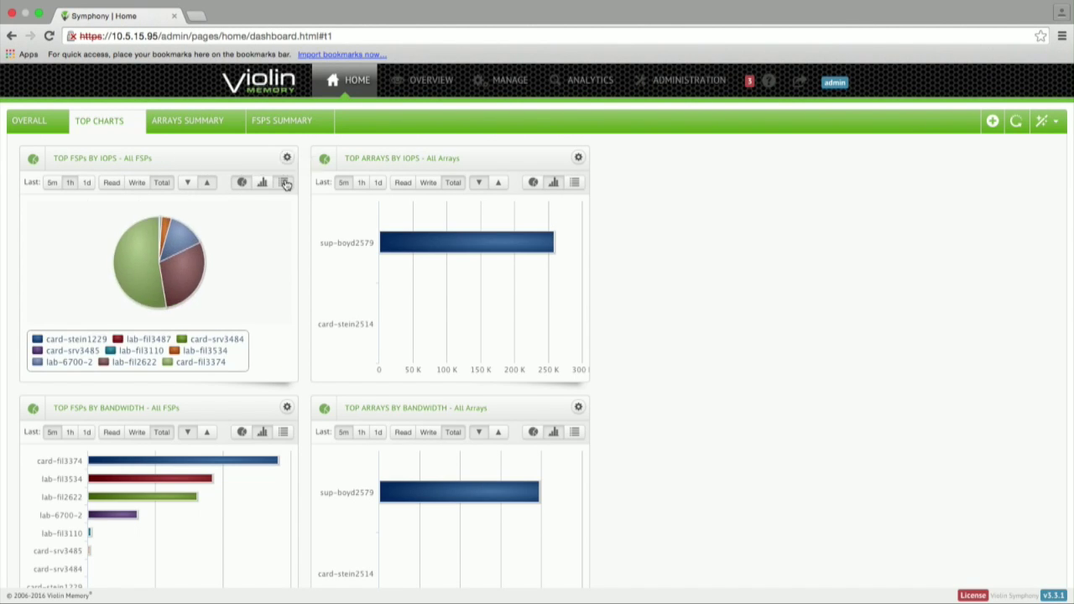
click(284, 182)
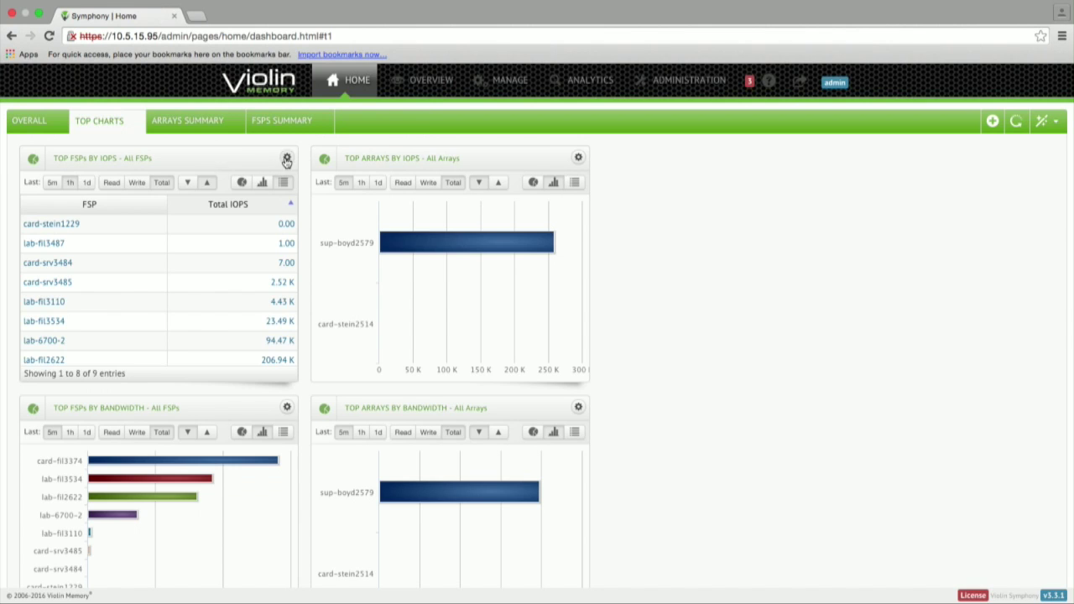
click(287, 159)
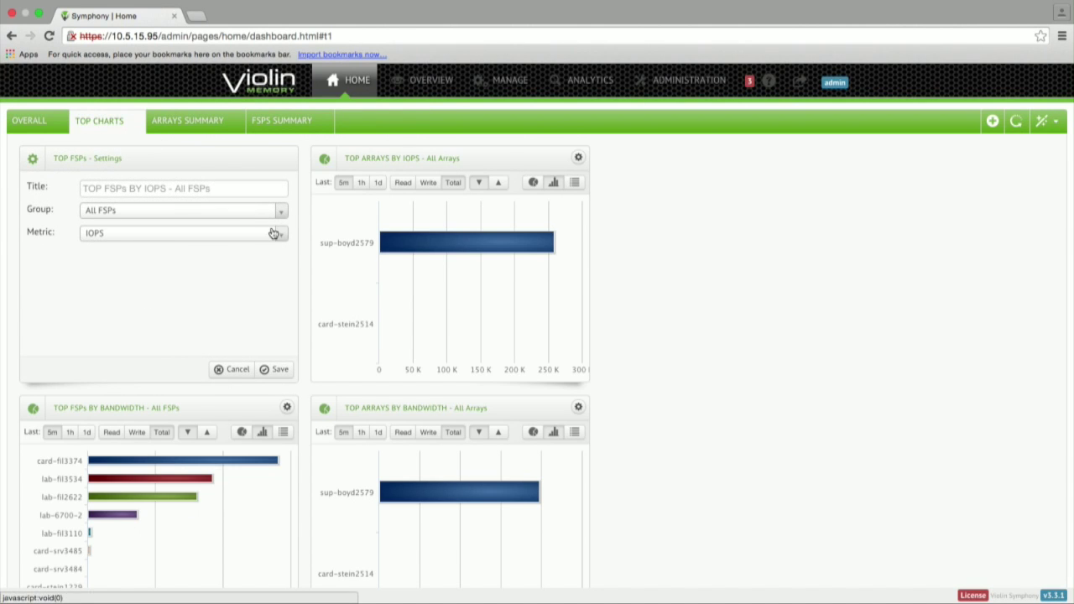
Browse the Top FSPs metric and group options, keeping IOPS, and cancel without changes
click(274, 234)
click(256, 217)
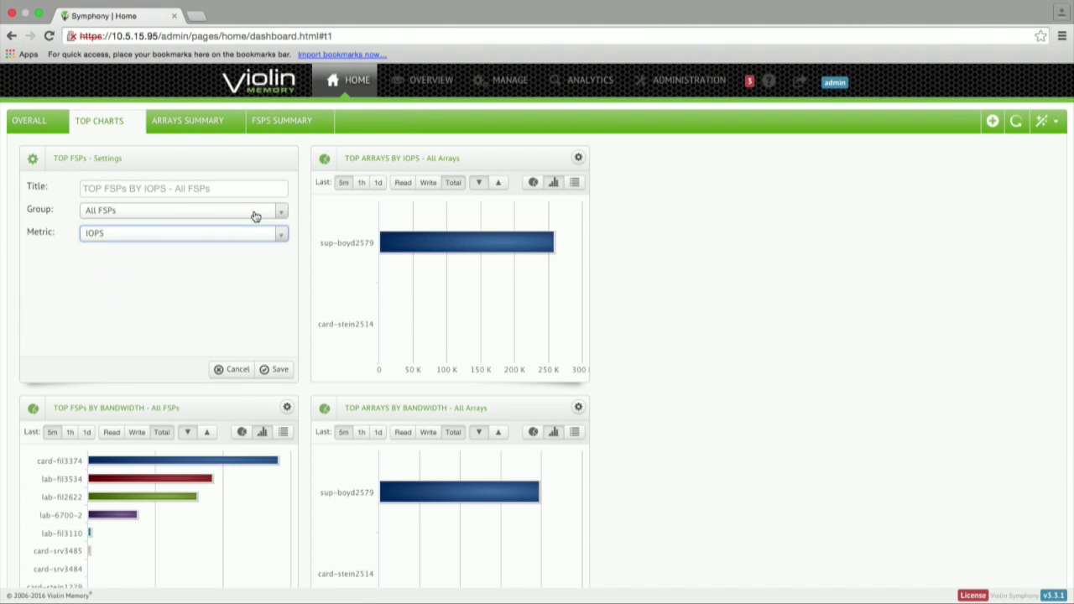
click(256, 214)
click(246, 249)
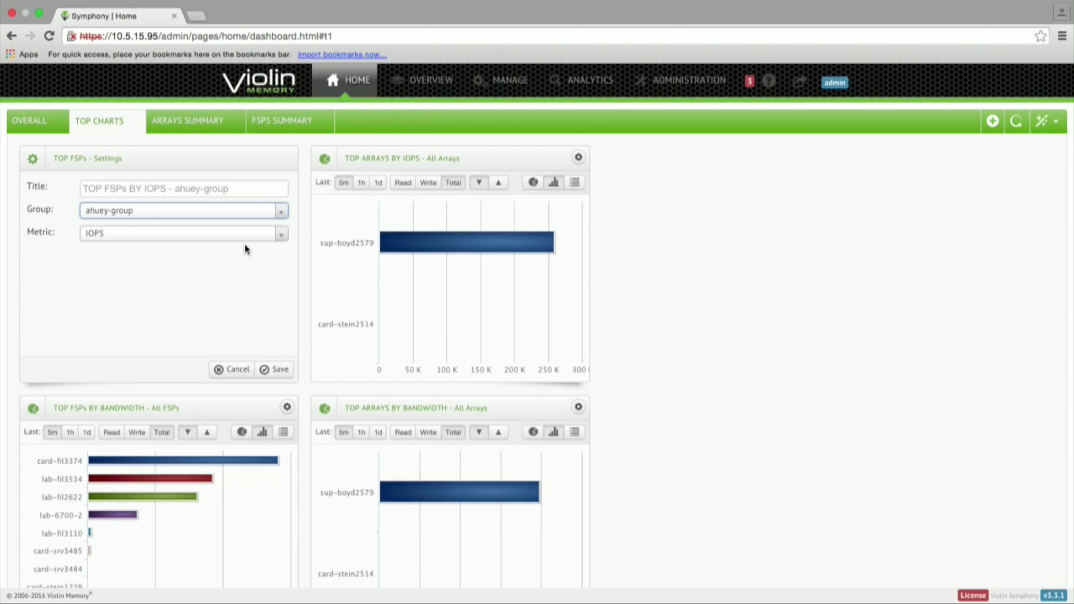
click(238, 369)
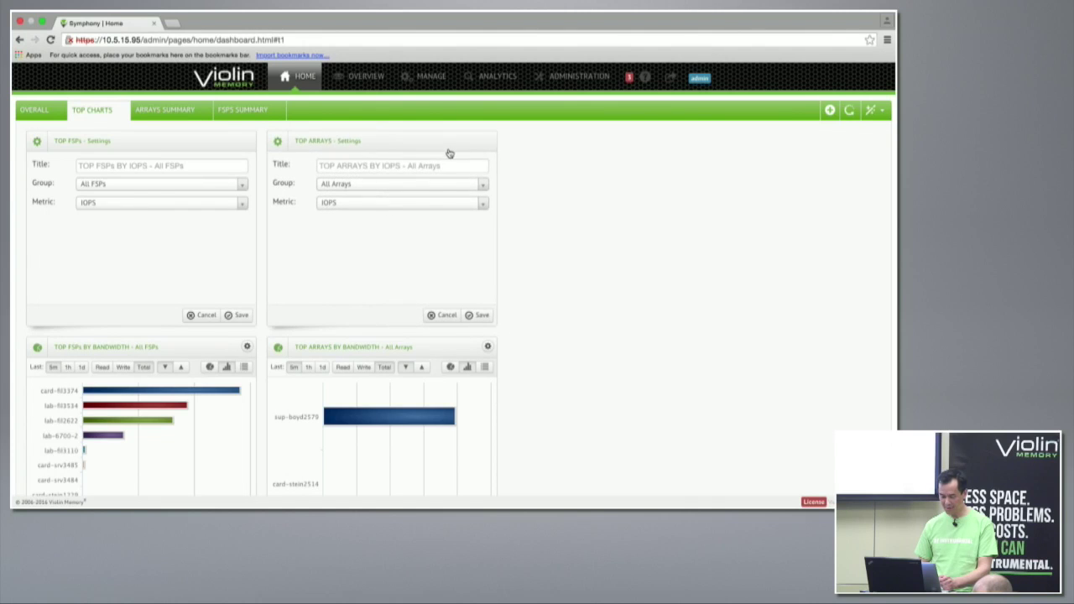
Sort the Arrays view's target ports by state, then go back to the Overall dashboard
click(173, 111)
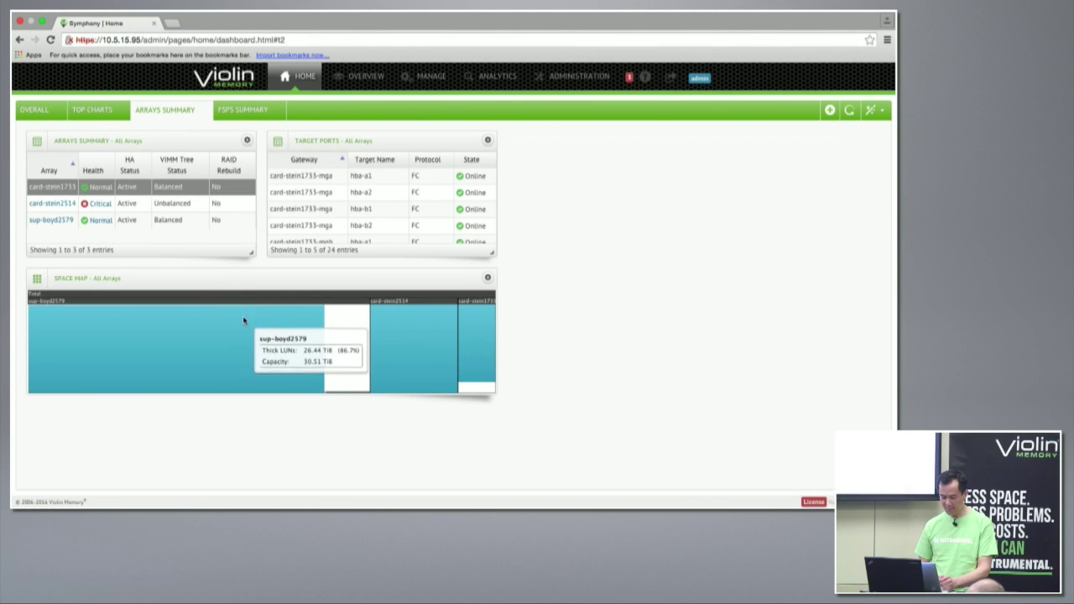
mouse_move(349, 334)
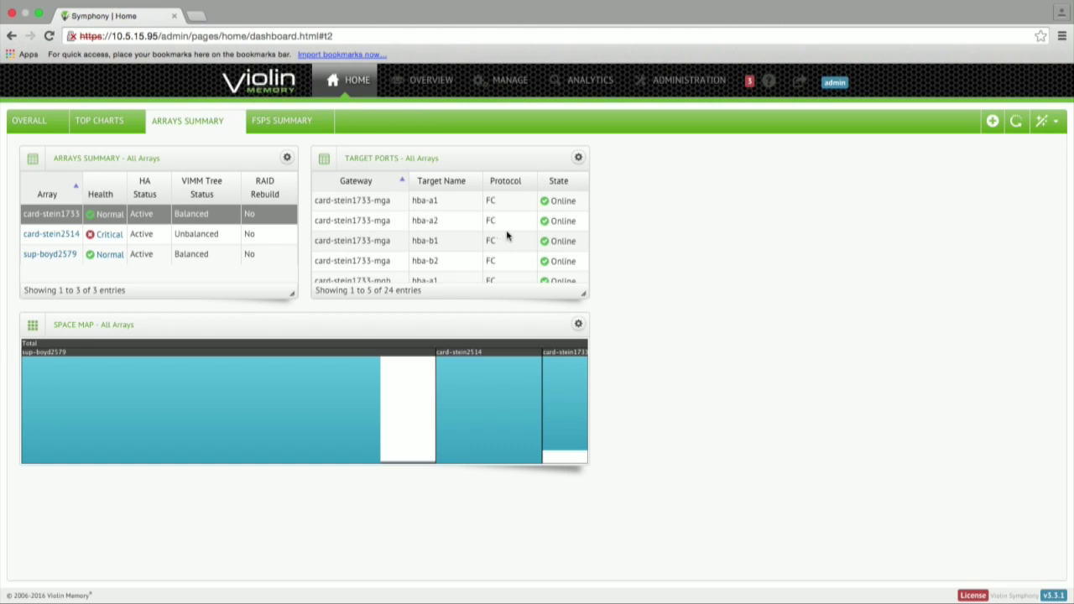
click(570, 184)
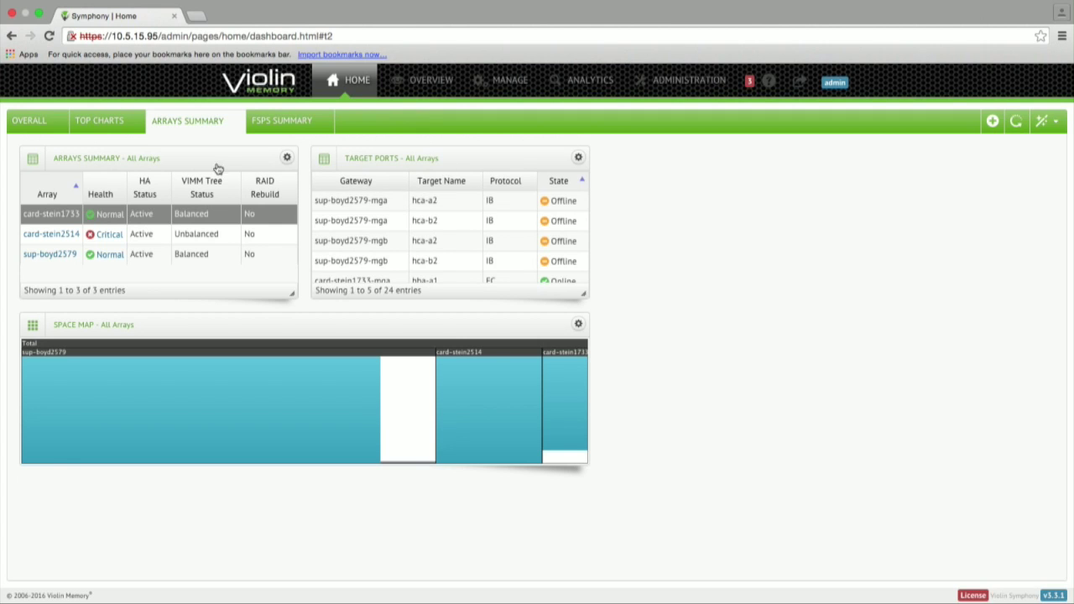
click(124, 128)
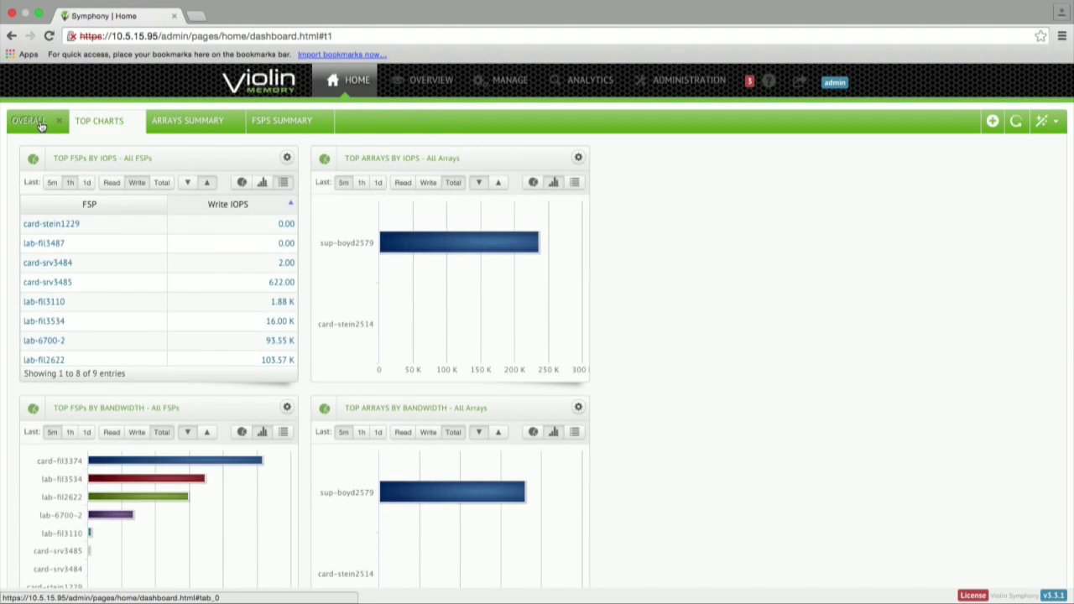
click(30, 120)
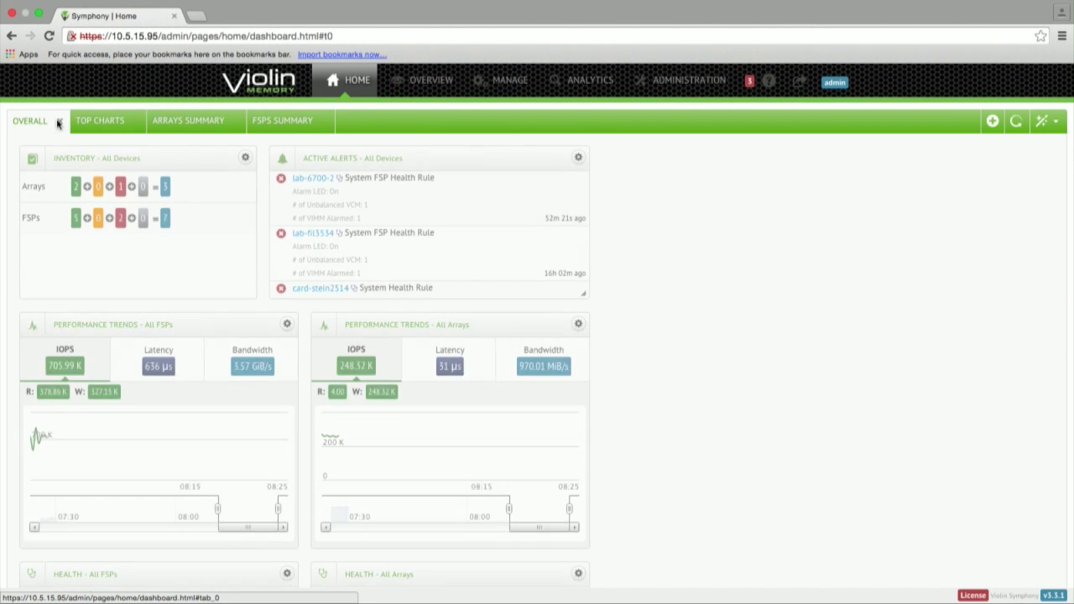
Create the DEMO dashboard with Performance Snapshot, Active Alerts, Top Arrays and two Indicators gadgets
click(992, 121)
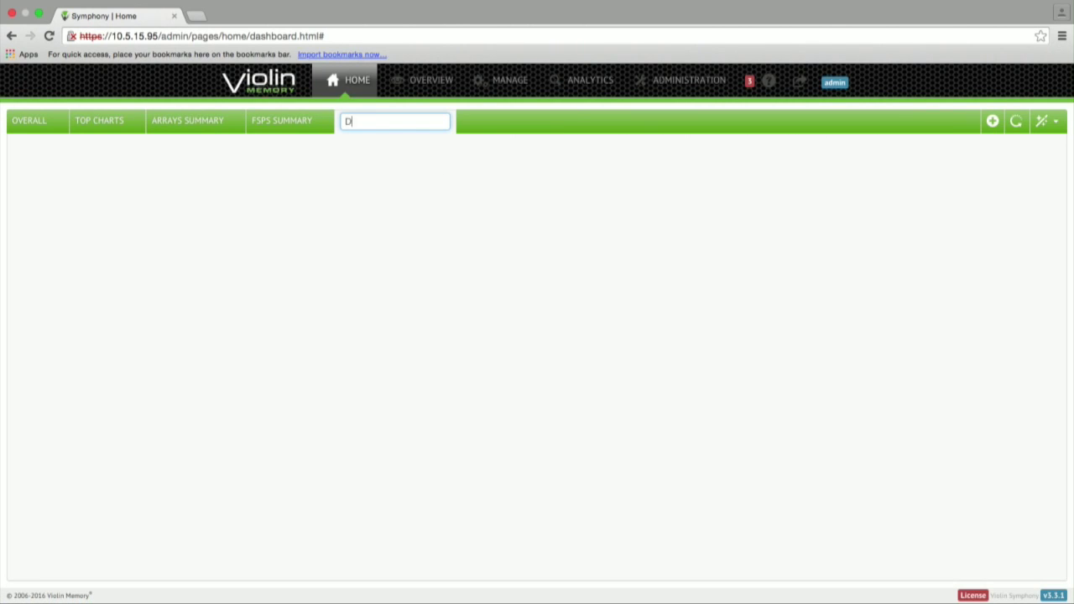
key(Return)
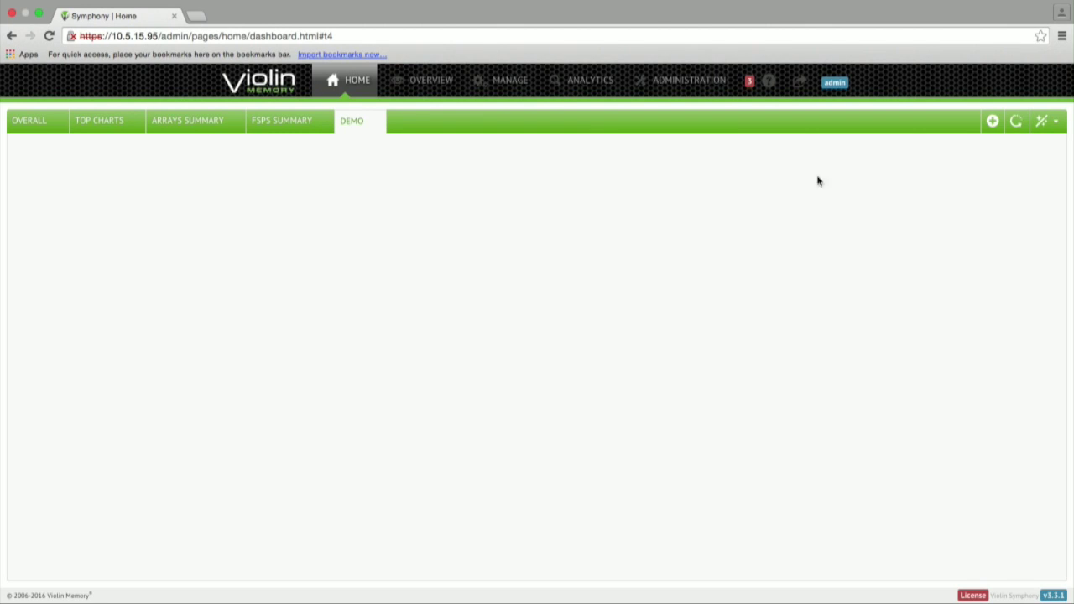
click(1042, 122)
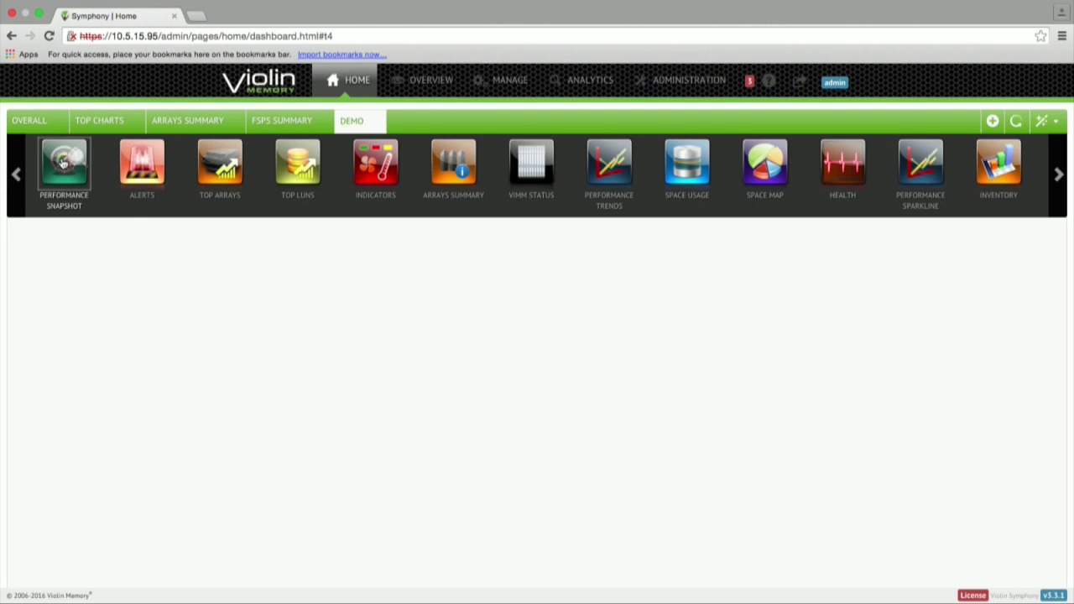
click(63, 163)
click(142, 161)
click(220, 161)
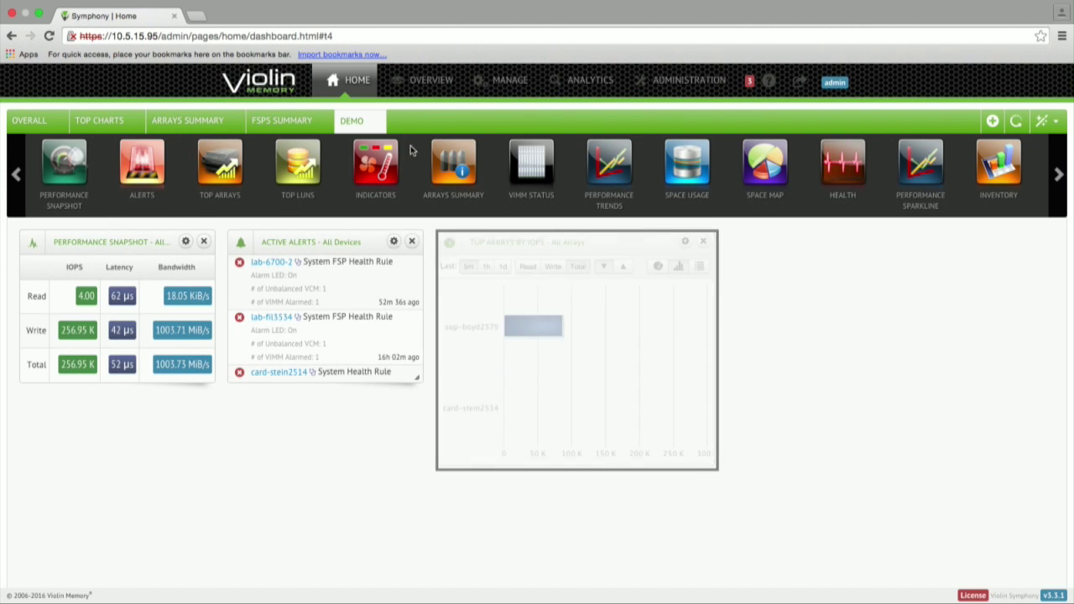
click(376, 164)
click(376, 164)
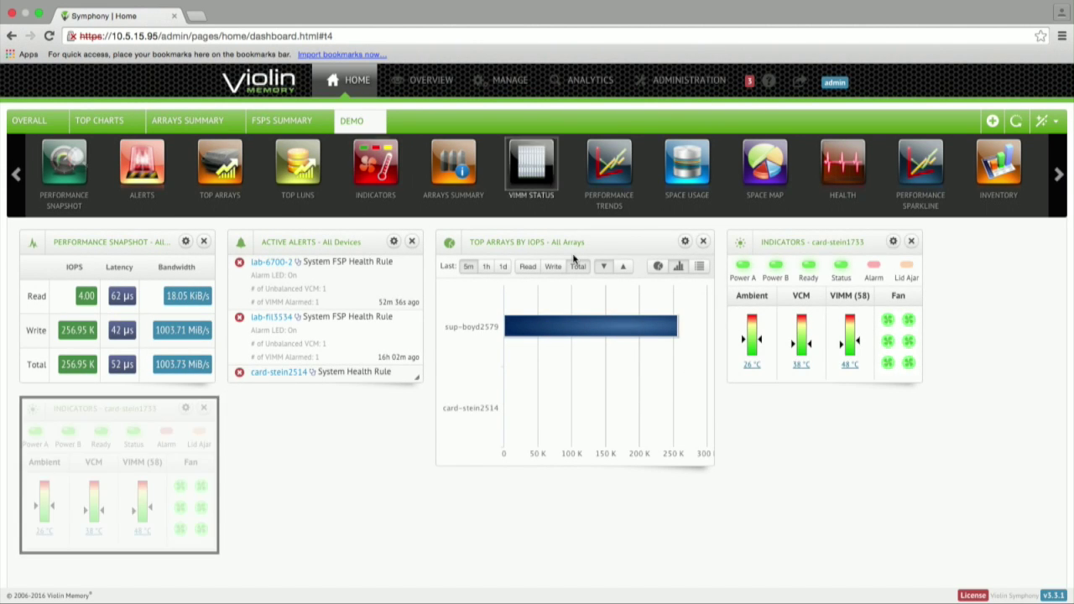
Arrange the gadgets, widen Active Alerts, and set the second Indicators gadget to card-stein2514
drag(801, 249, 336, 420)
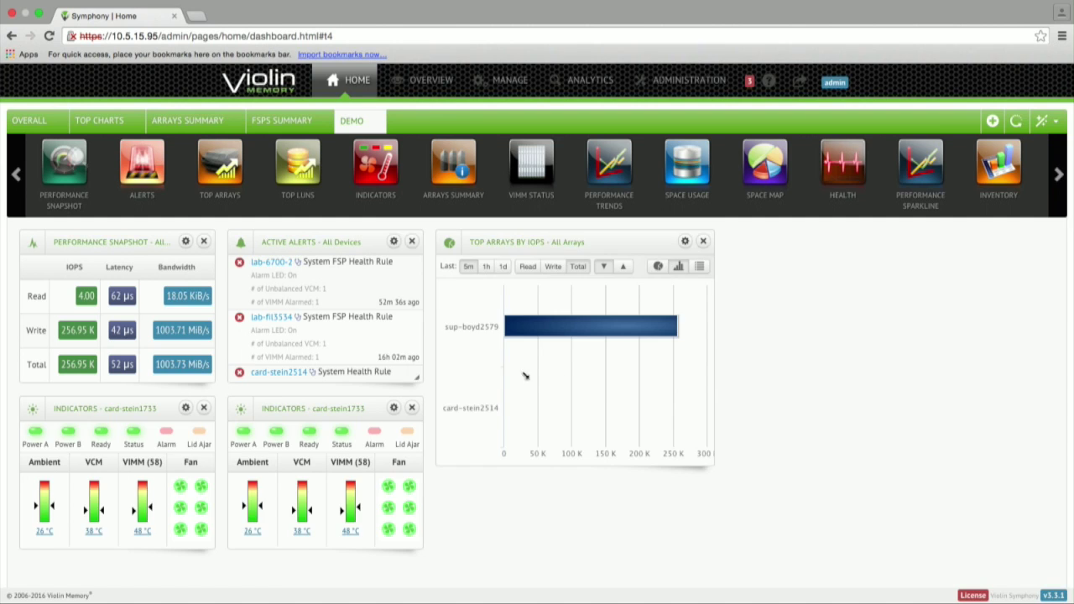
drag(525, 375, 593, 379)
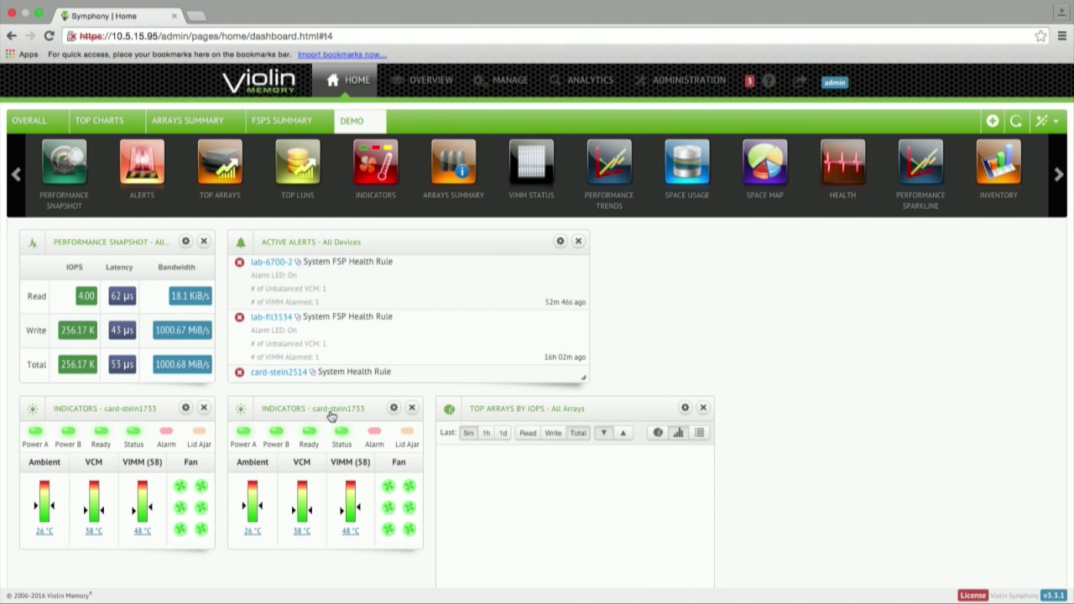
click(393, 408)
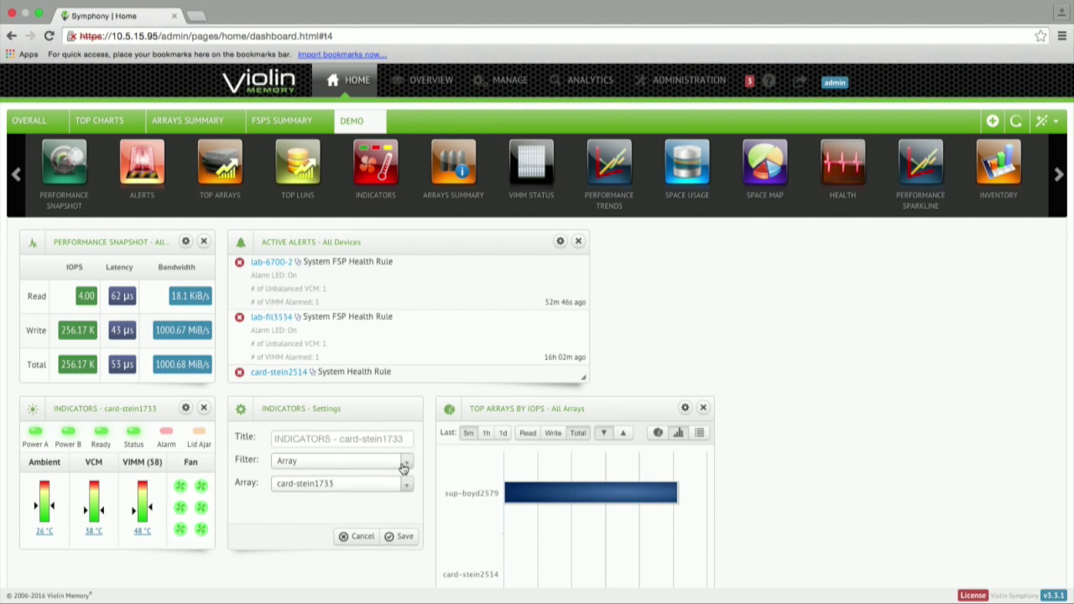
click(408, 484)
click(391, 522)
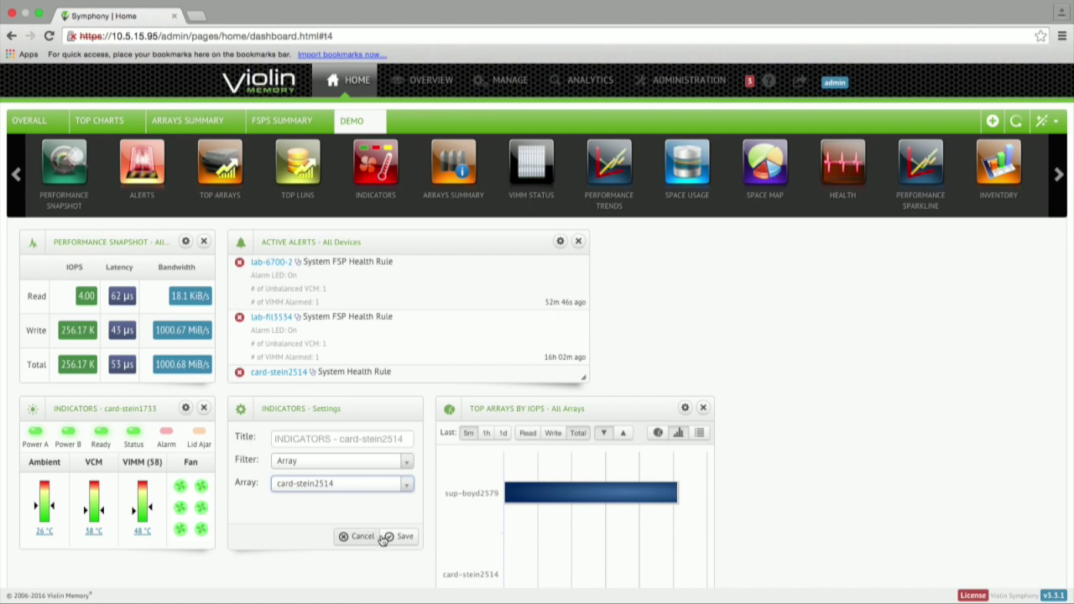
click(384, 538)
mouse_move(363, 449)
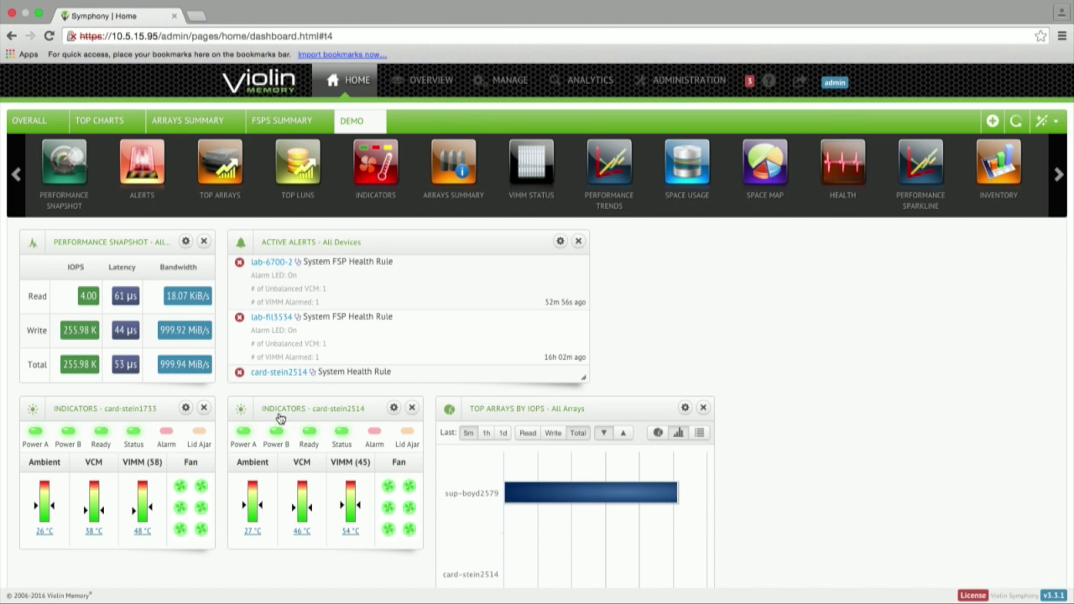
Open the Active Alerts gadget's settings form, then go to the device Overview pages
mouse_move(209, 504)
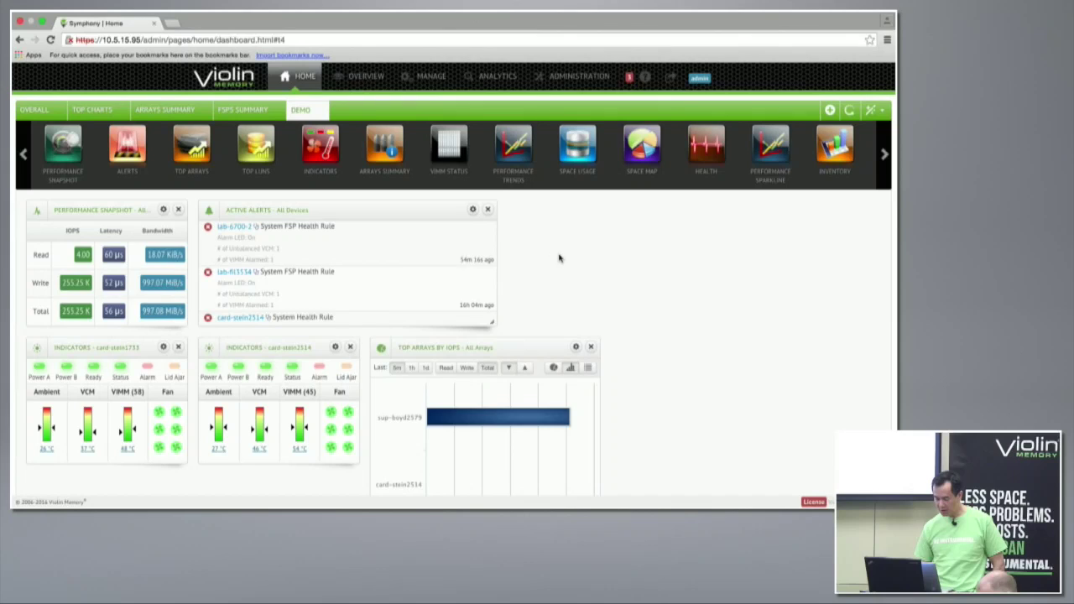
click(472, 209)
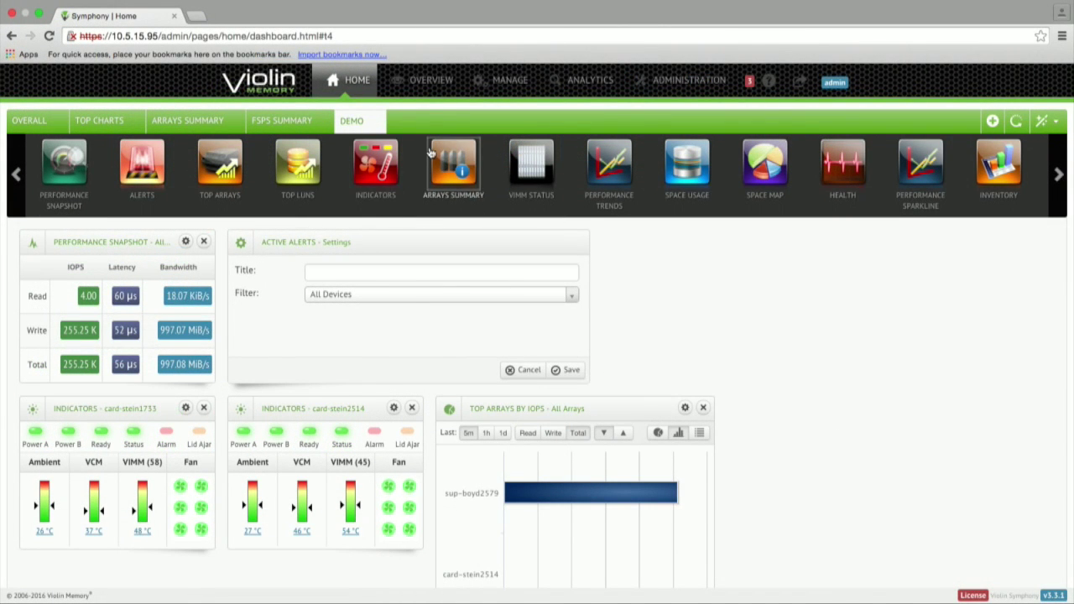
click(433, 85)
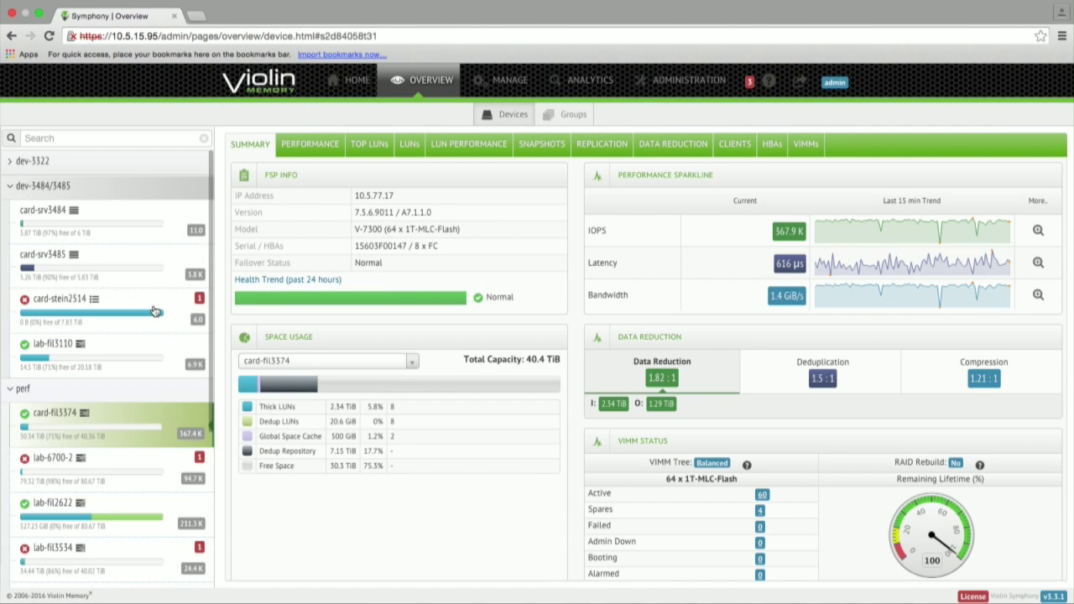
Expand and collapse dev-3322 in the device tree, scroll the list, and select card-stein2514
click(10, 162)
click(10, 164)
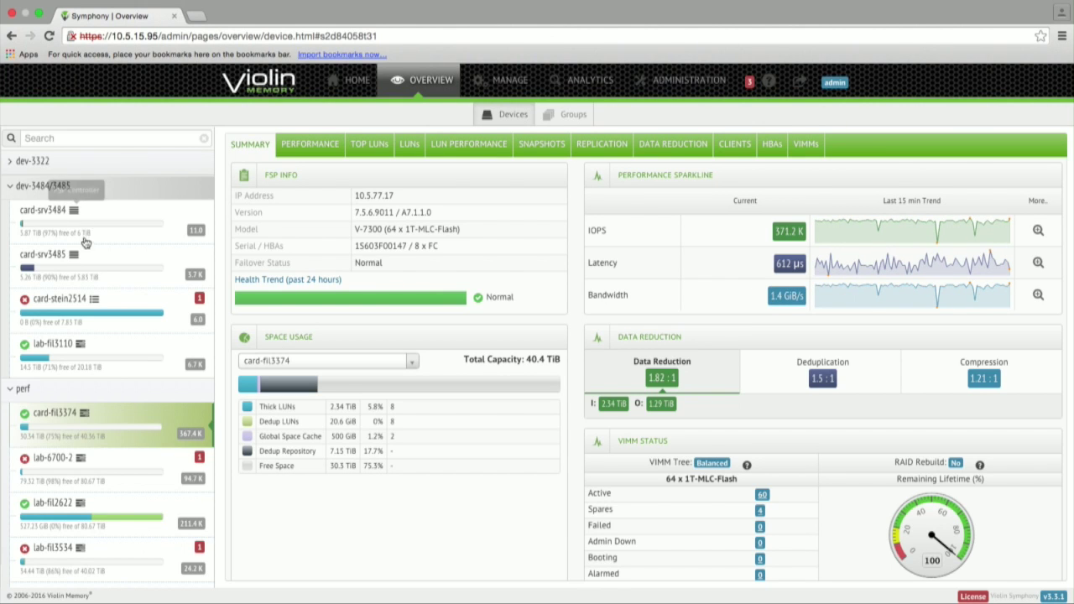
scroll(107, 325, down, 1)
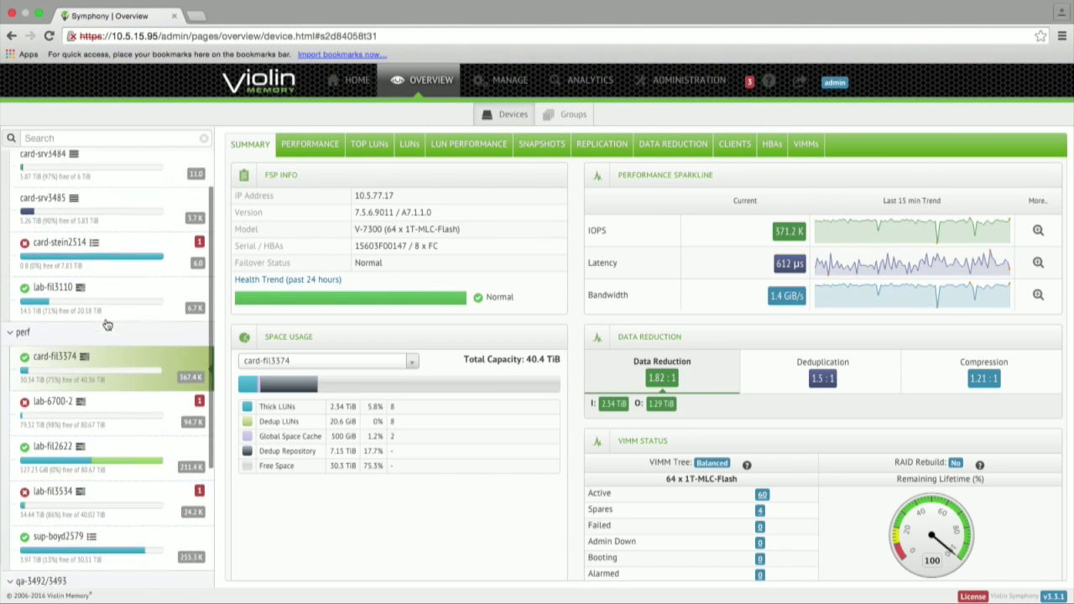
scroll(107, 325, up, 1)
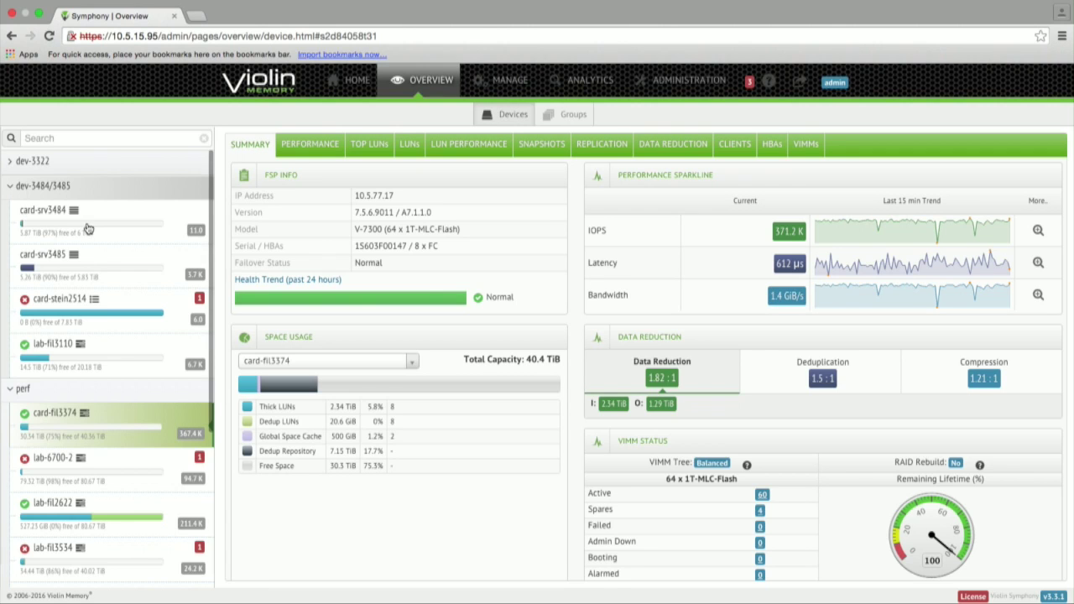
scroll(88, 229, down, 2)
scroll(88, 229, down, 3)
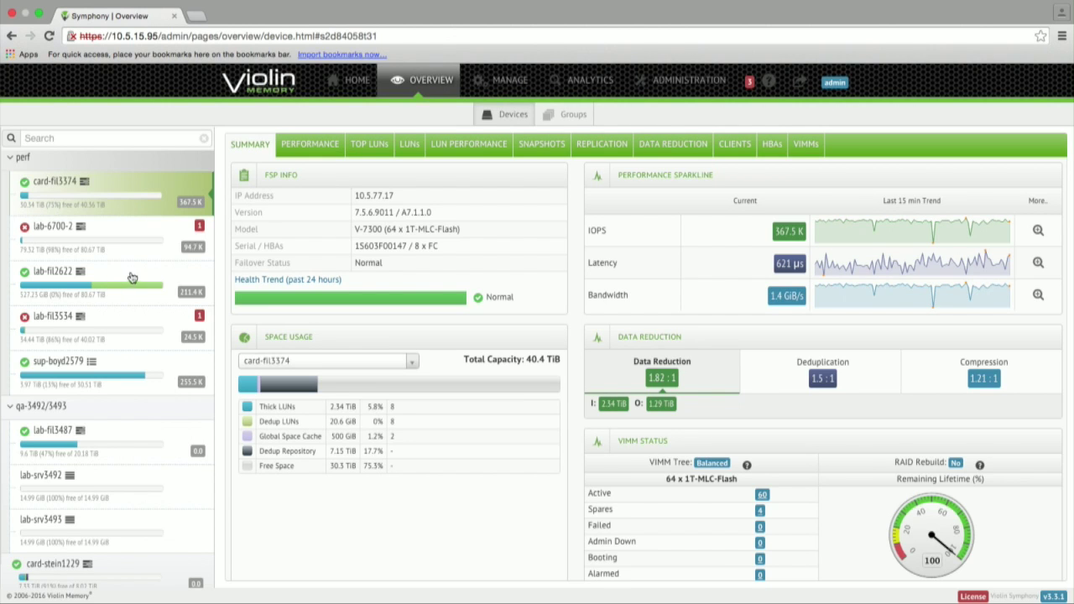
mouse_move(192, 251)
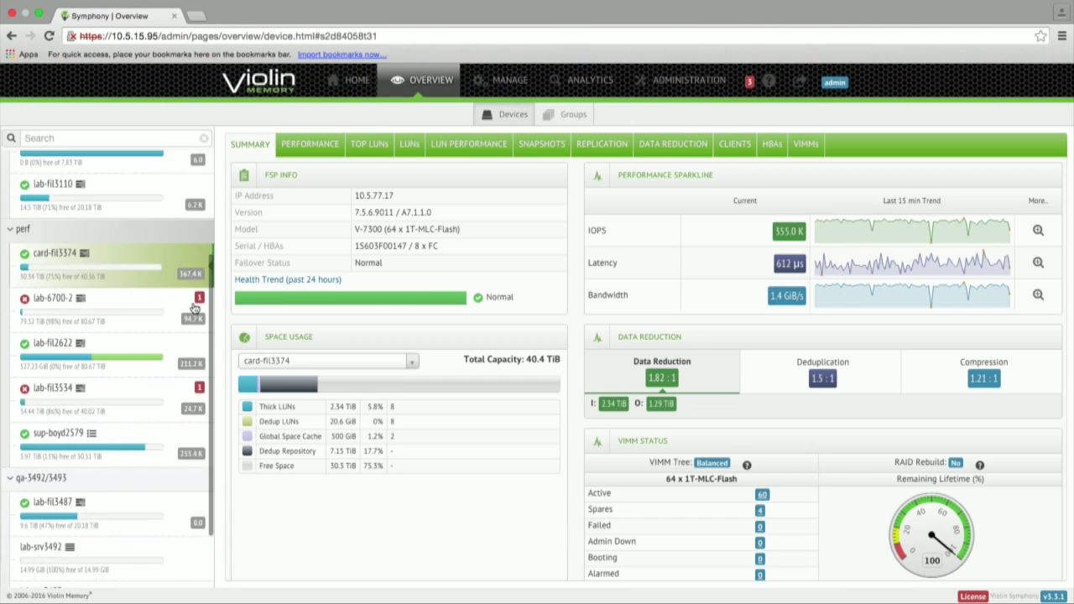
scroll(194, 309, down, 1)
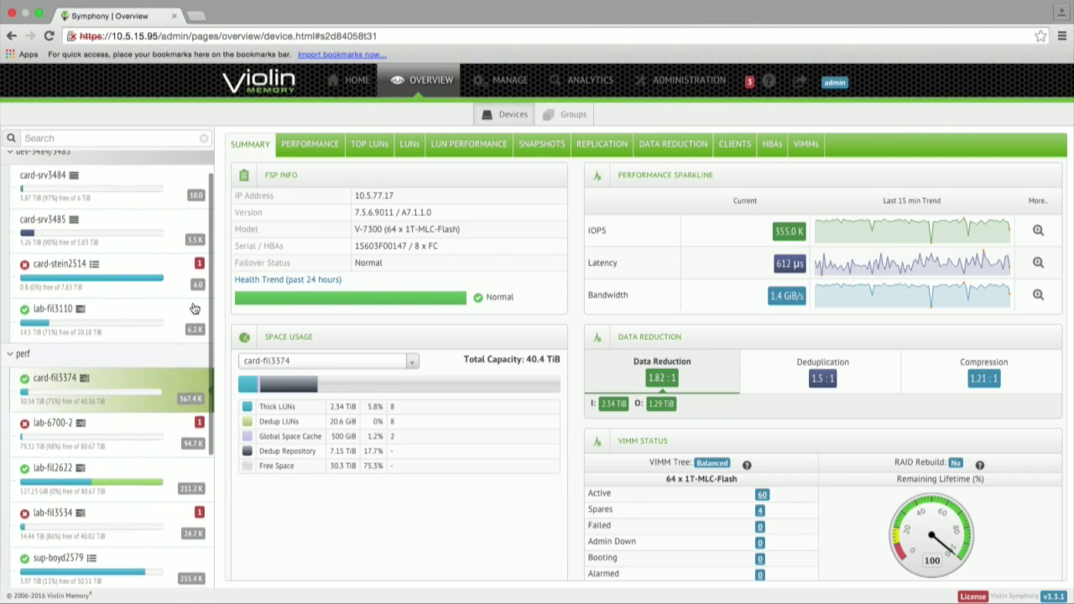
click(122, 276)
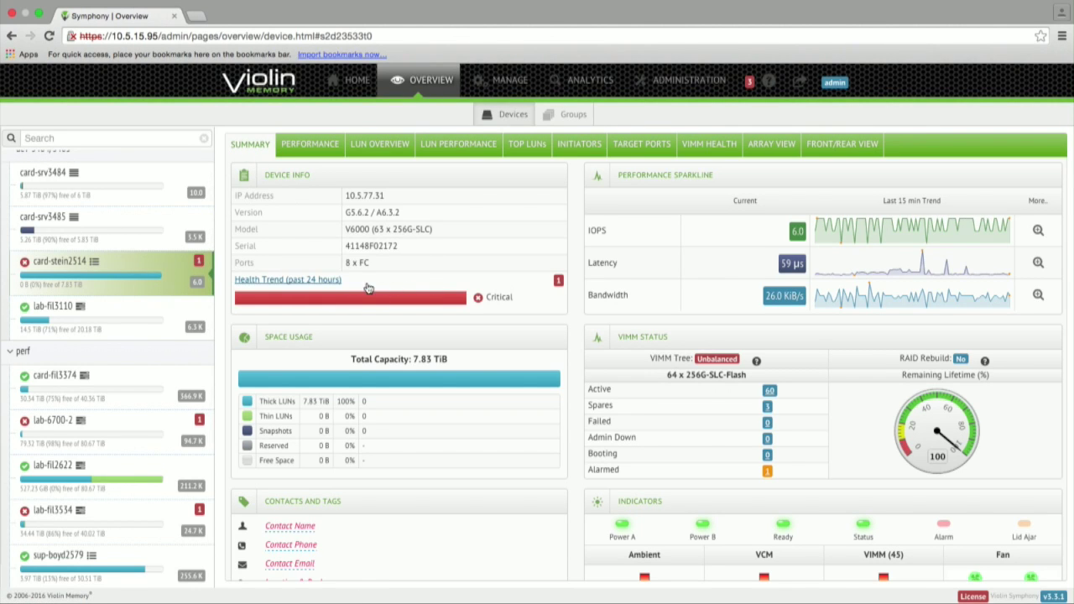
Review card-stein2514's critical health alert and enlarged IOPS trend, closing both popups
mouse_move(479, 303)
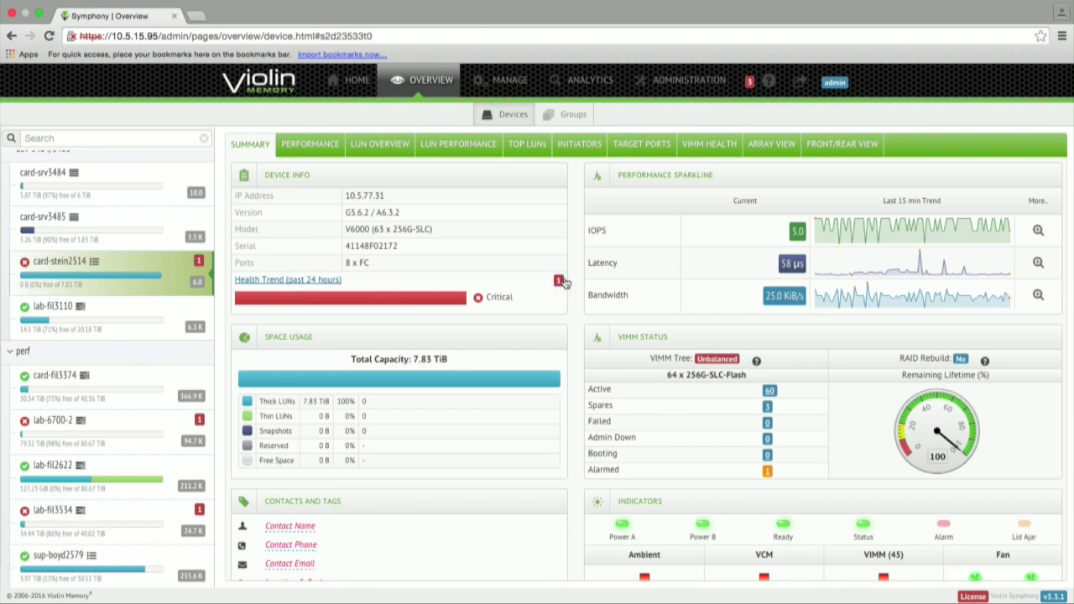
click(559, 281)
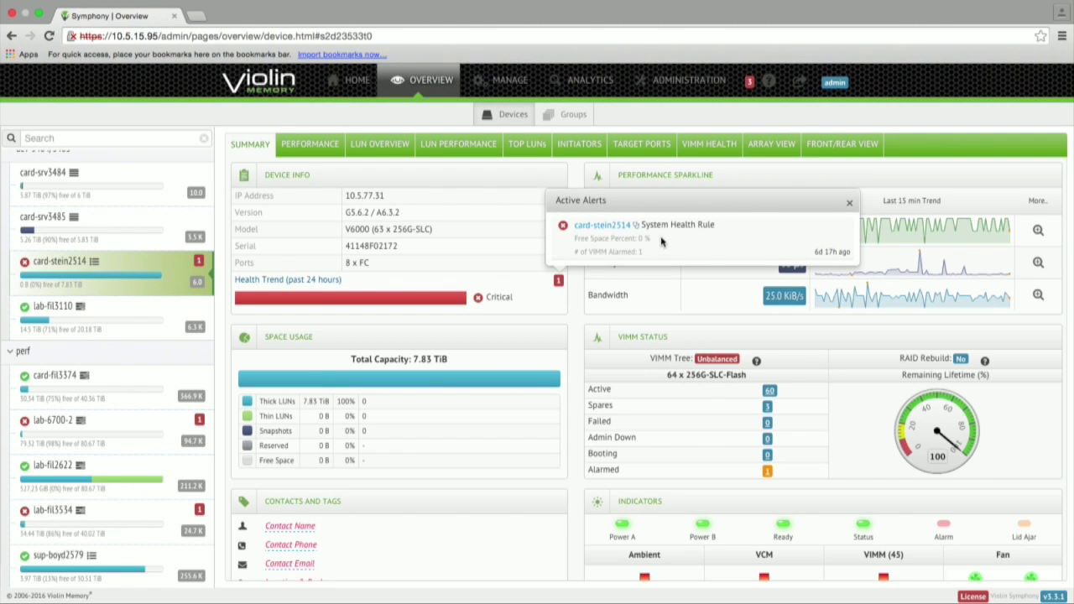
click(848, 206)
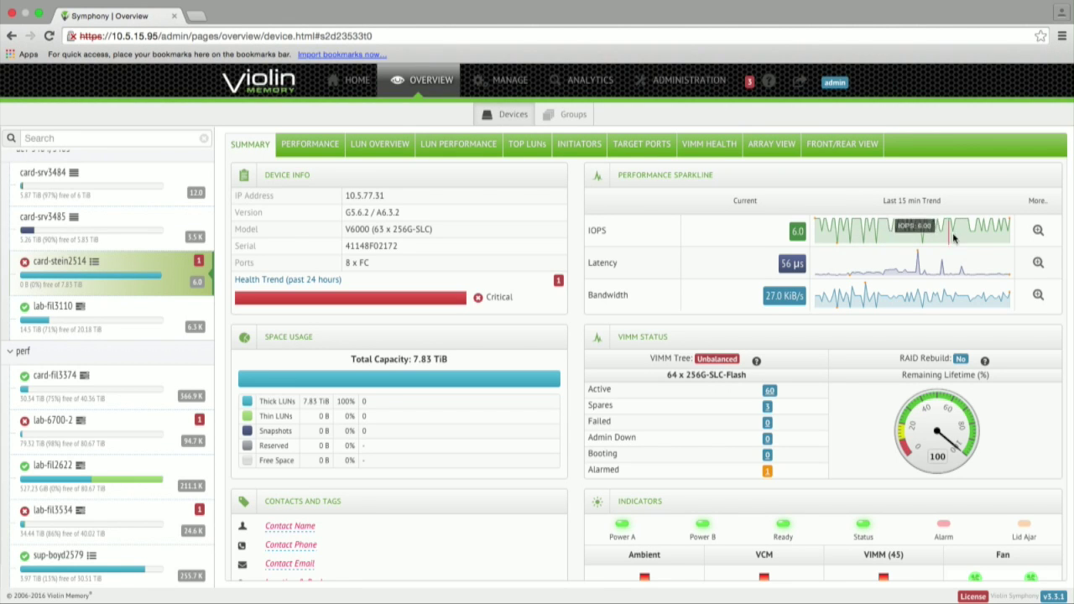
click(1038, 232)
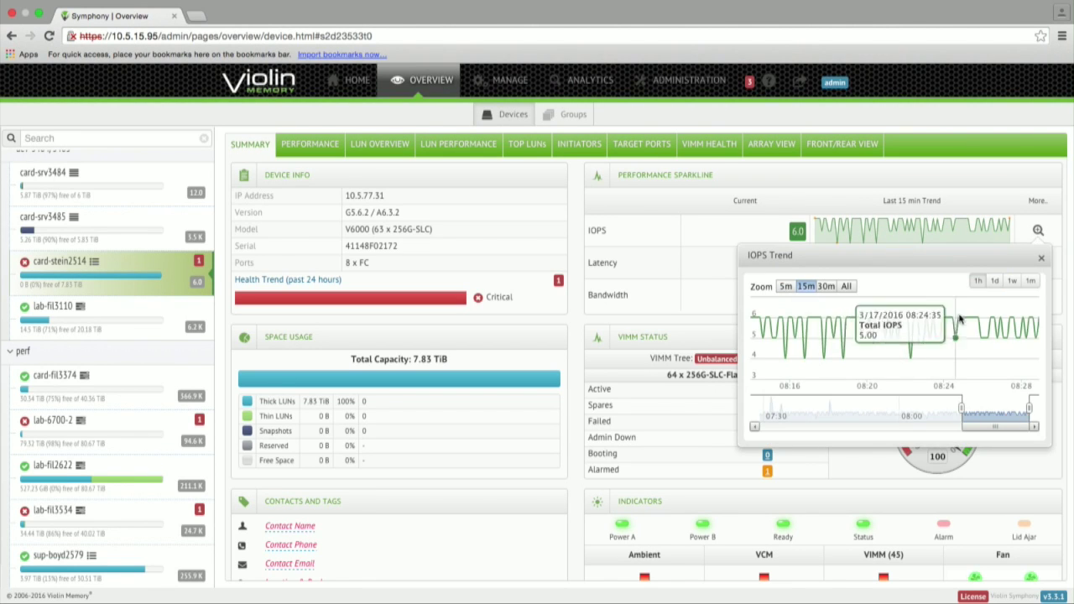
click(1043, 261)
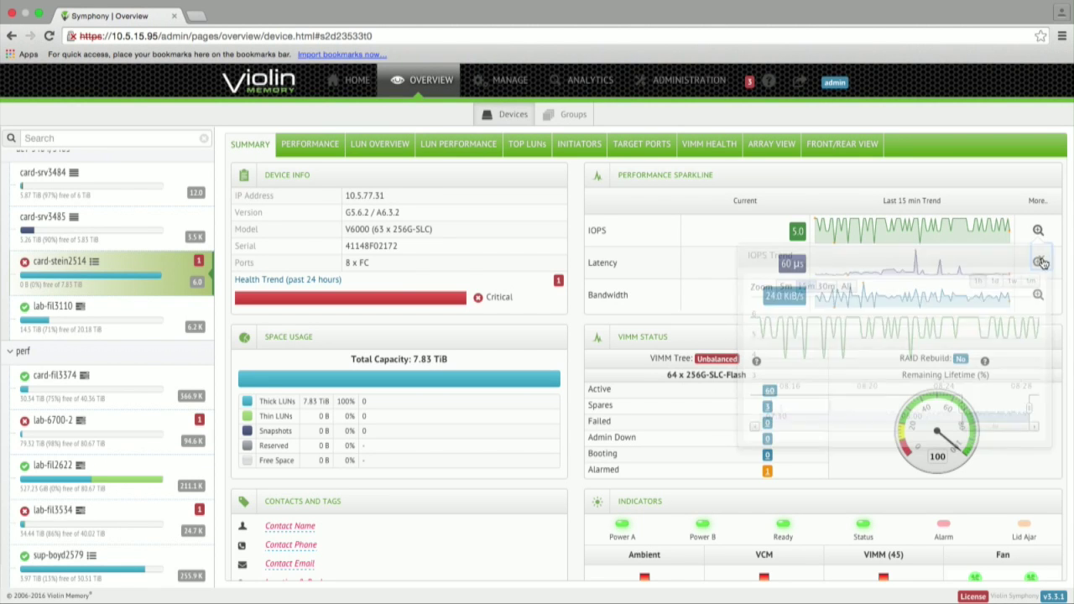
scroll(815, 349, down, 2)
scroll(815, 349, up, 2)
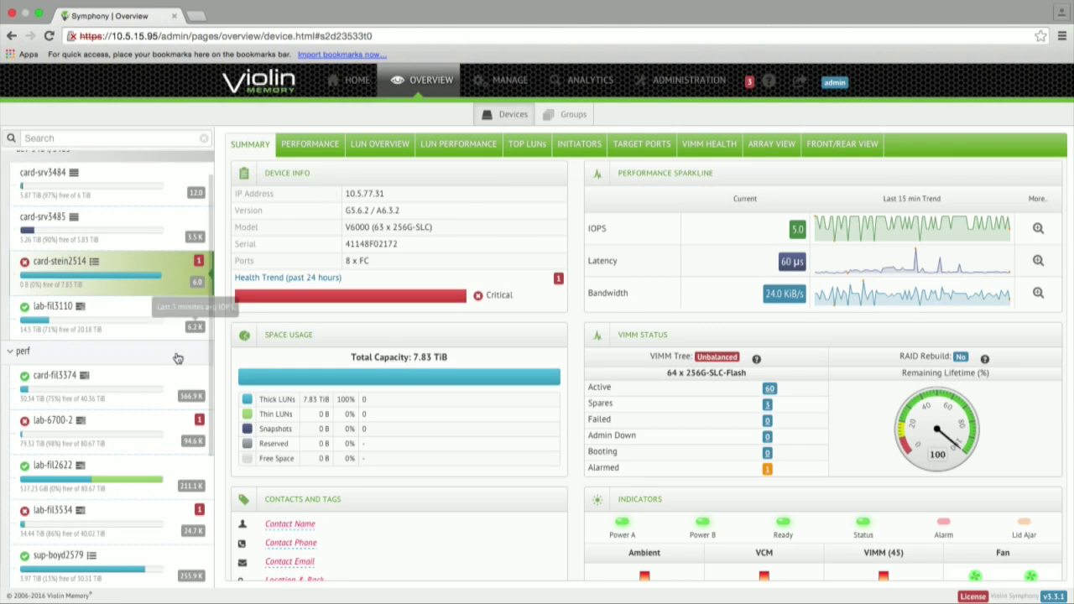
Open card-fil3374's Performance charts and add Read IOPS and Write IOPS, leaving the range on Realtime
click(160, 375)
click(307, 143)
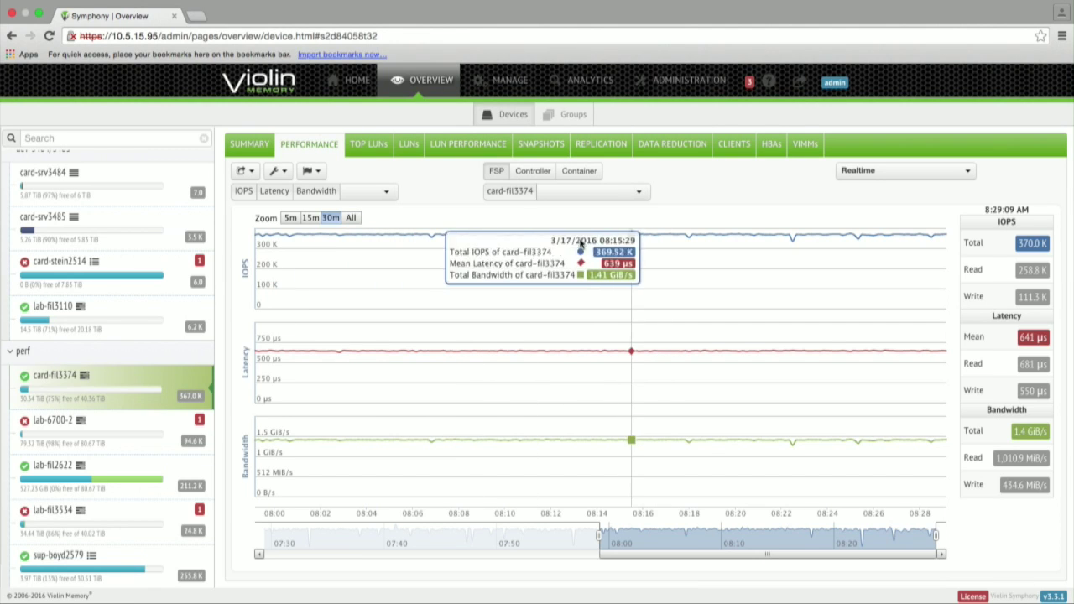
click(389, 196)
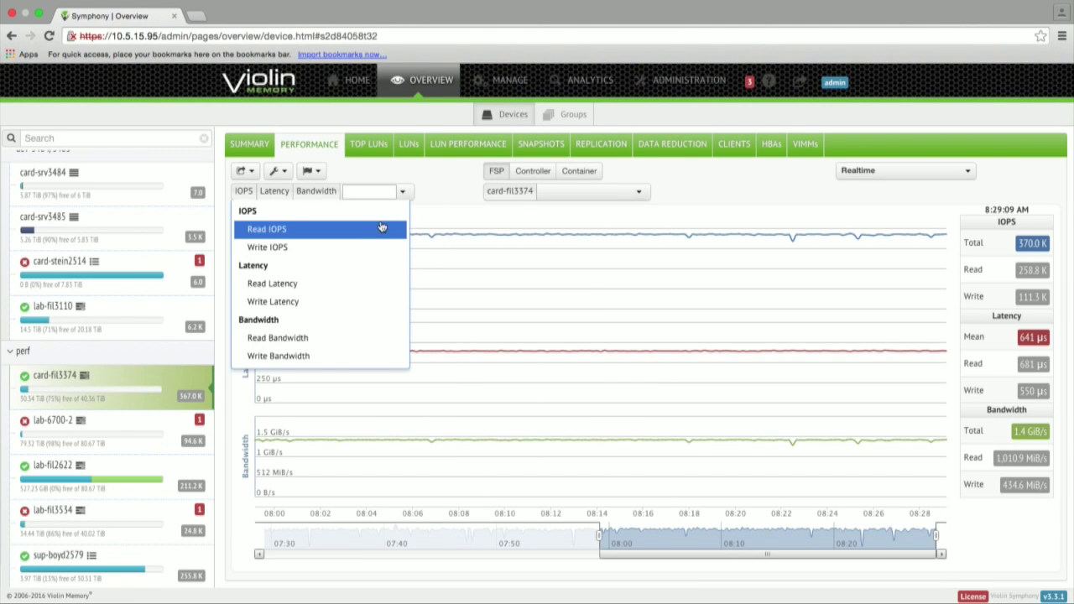
click(423, 210)
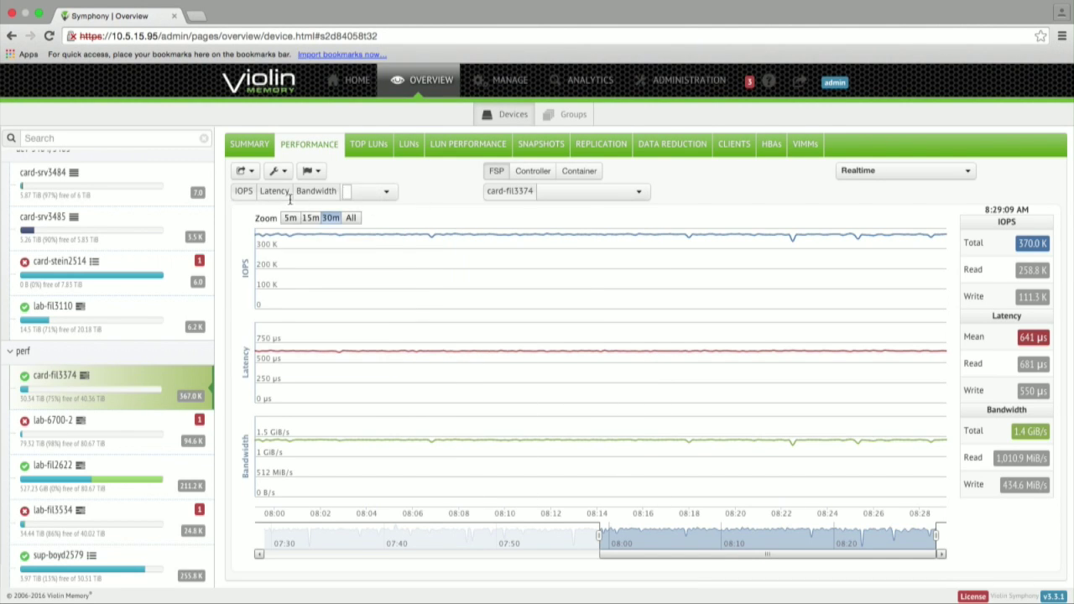
click(386, 192)
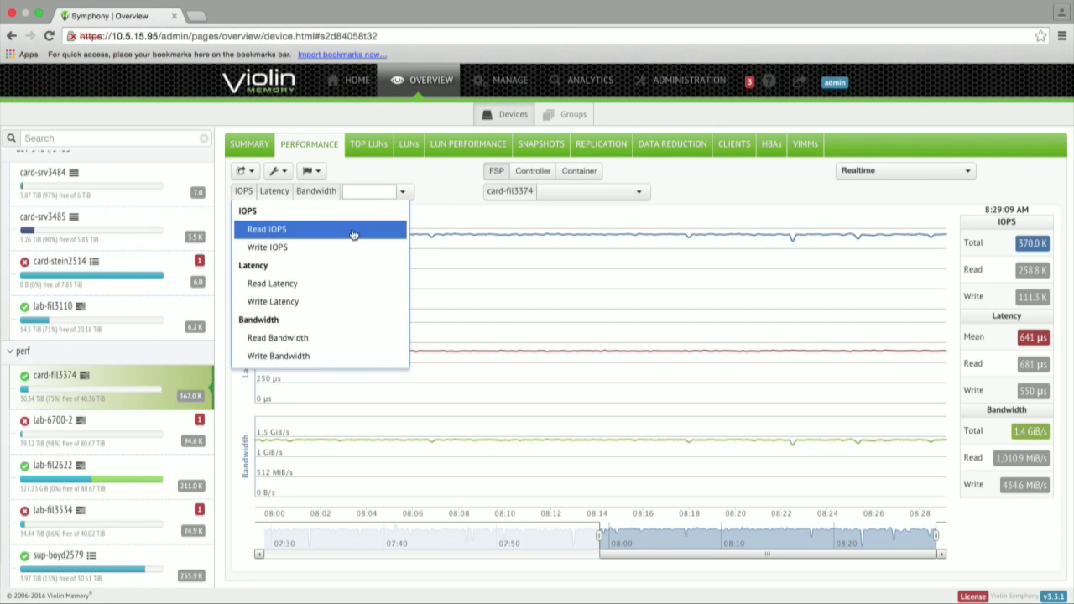
click(353, 230)
click(386, 206)
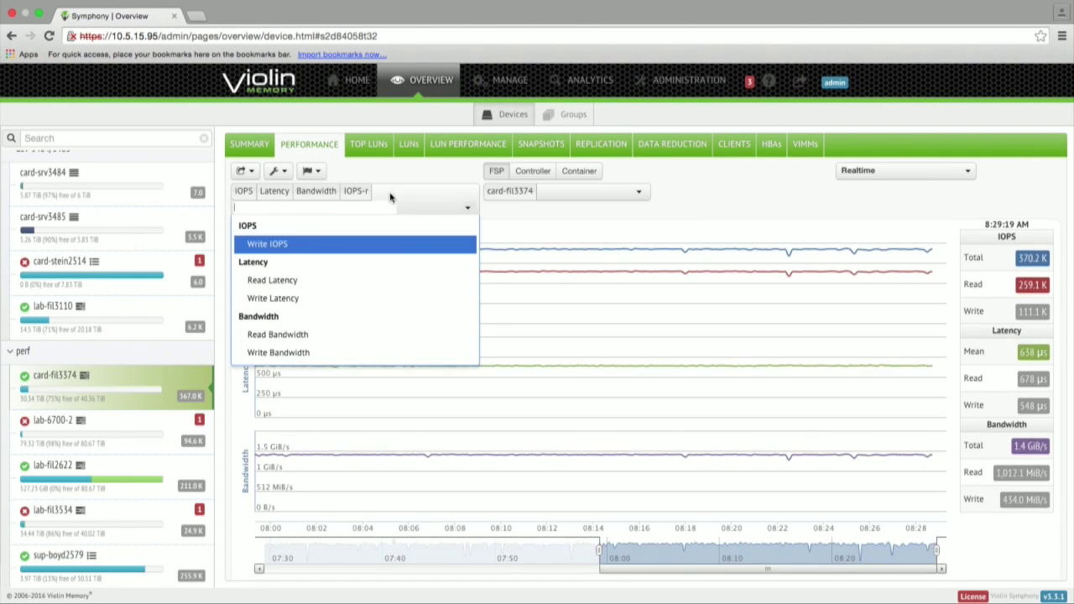
click(369, 245)
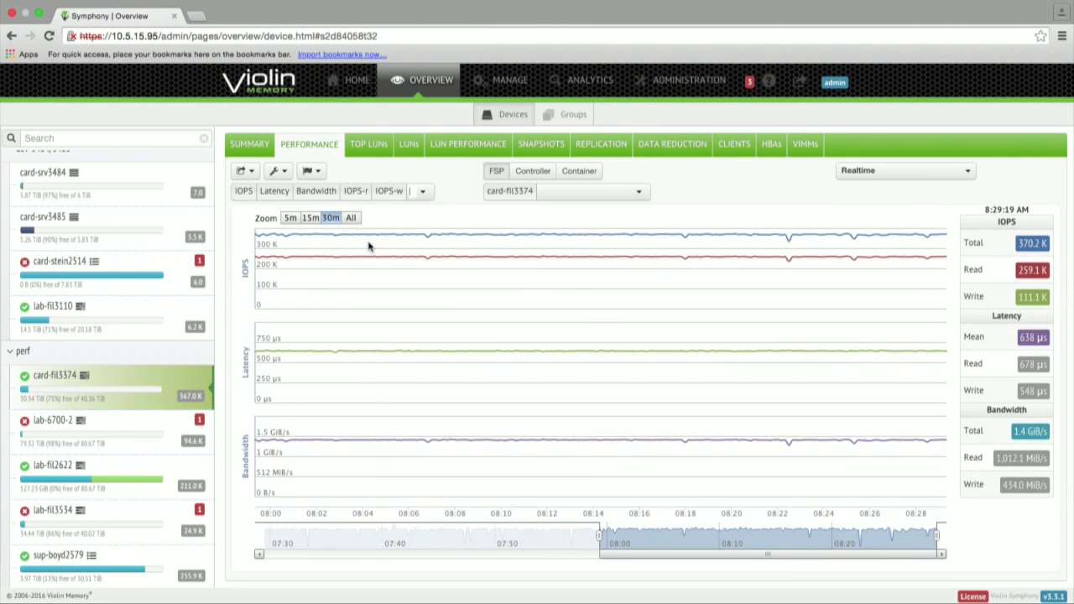
click(873, 172)
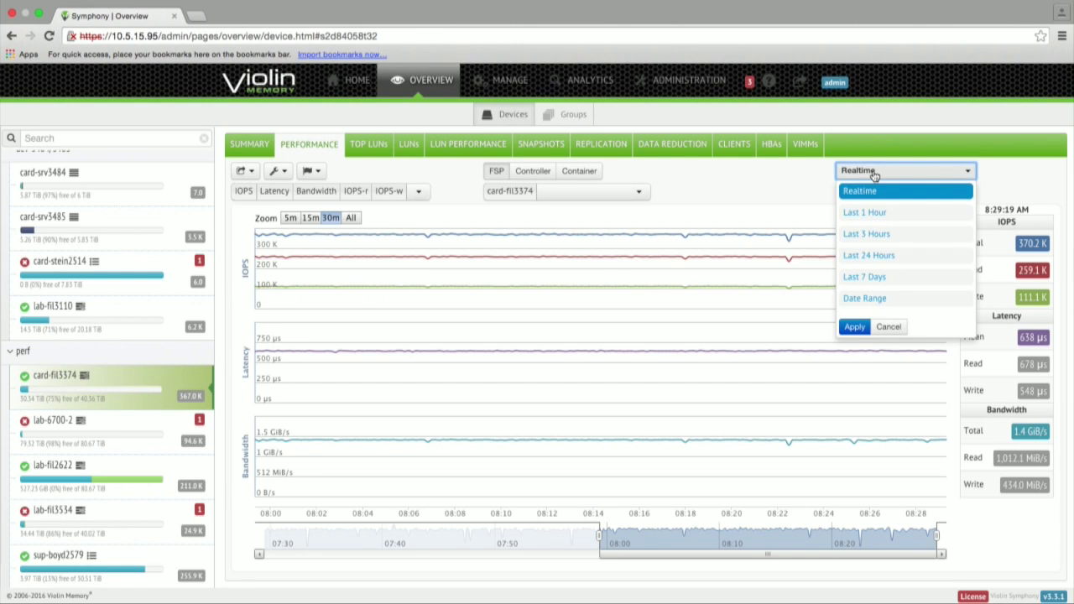
click(820, 197)
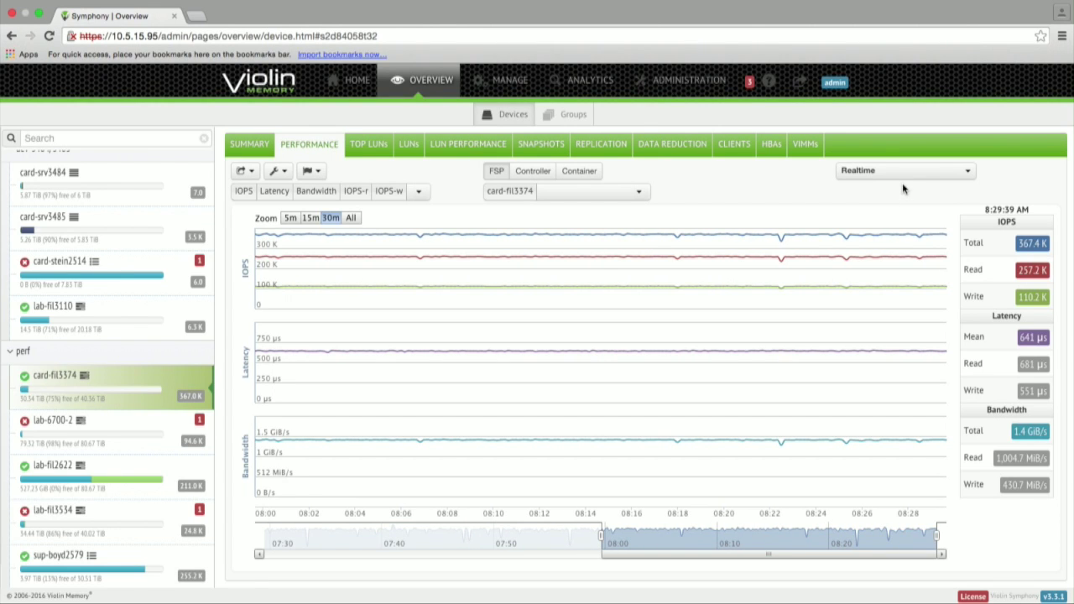
Set the charts to the last 3 hours and add lab-fil3487 to the comparison
click(954, 172)
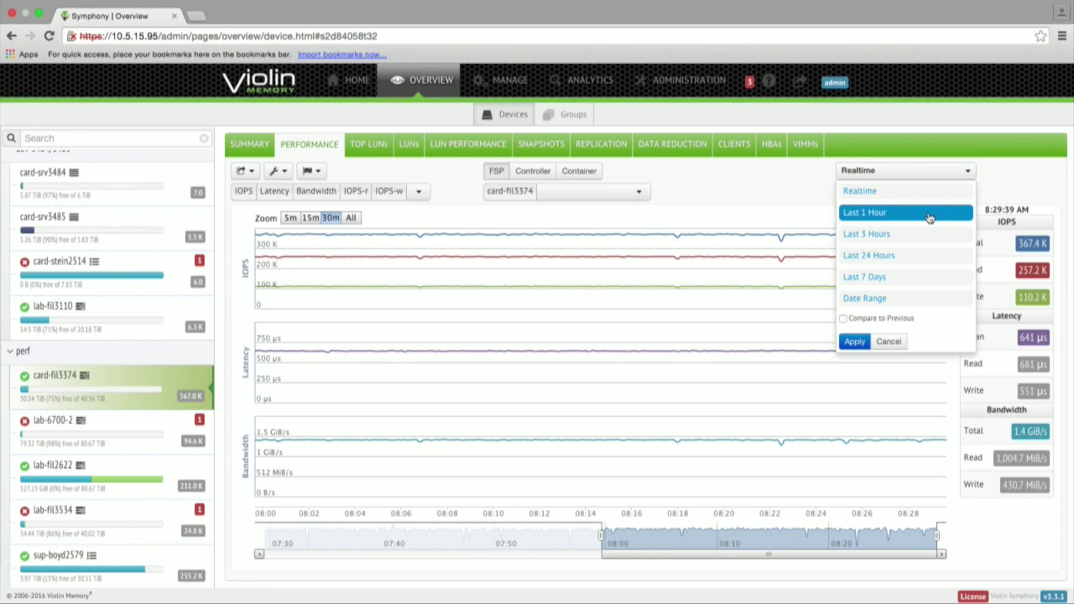
click(914, 241)
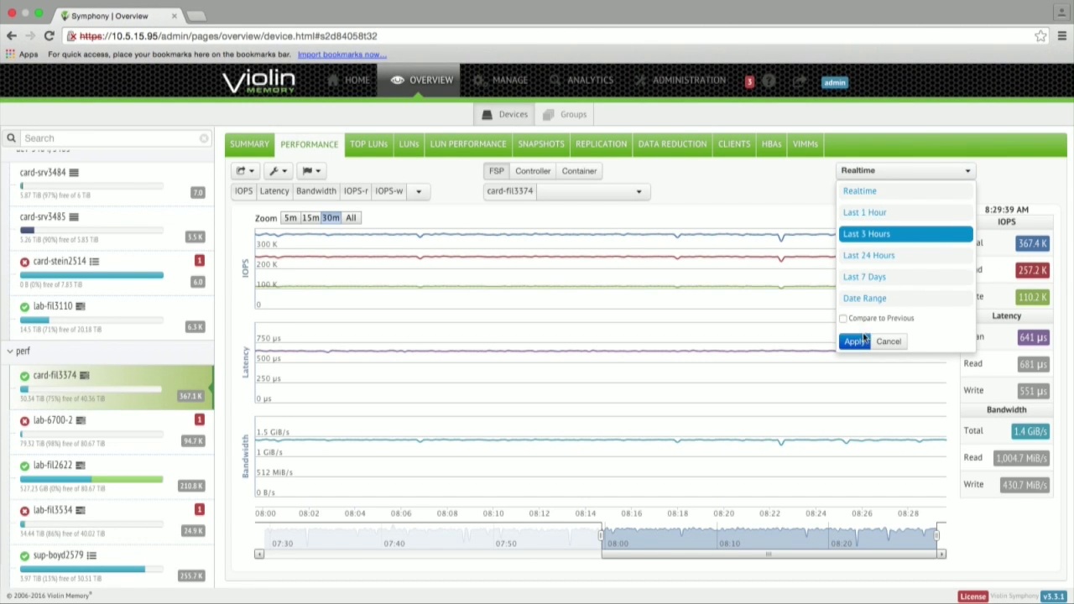
click(861, 341)
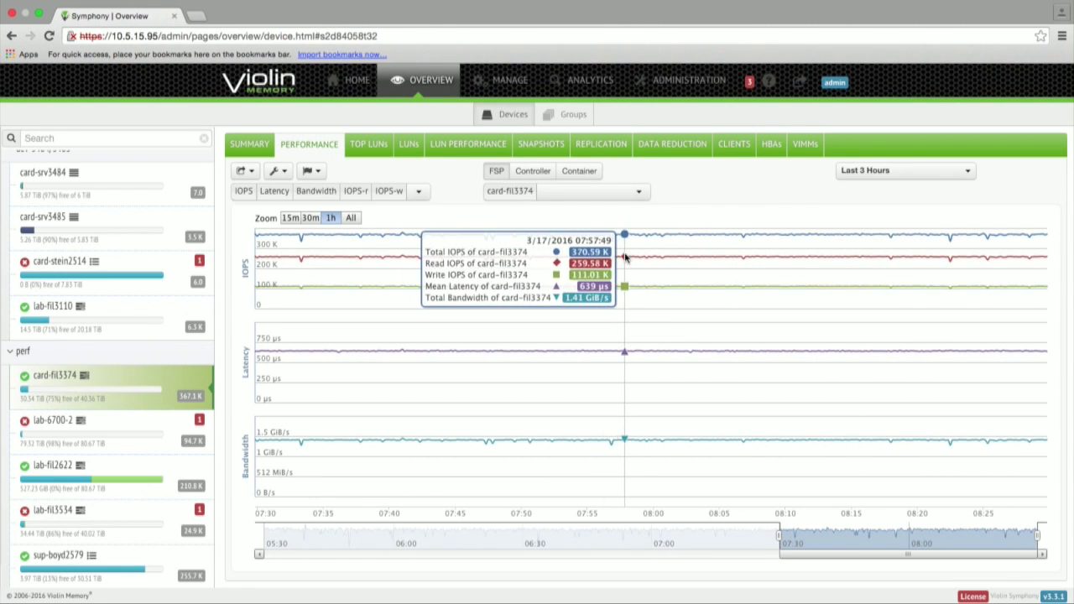
click(627, 190)
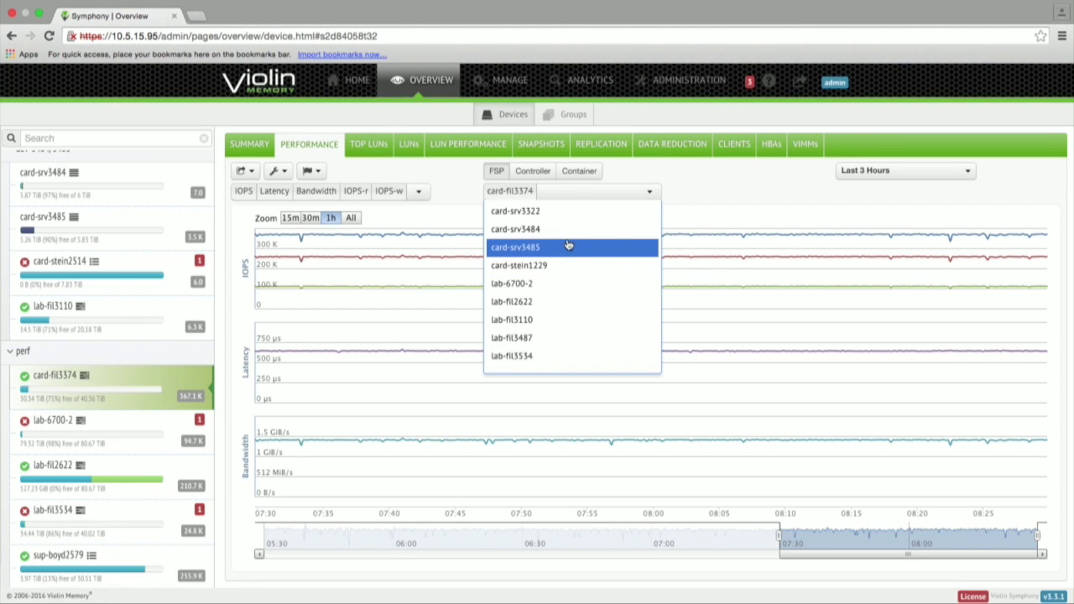
click(556, 338)
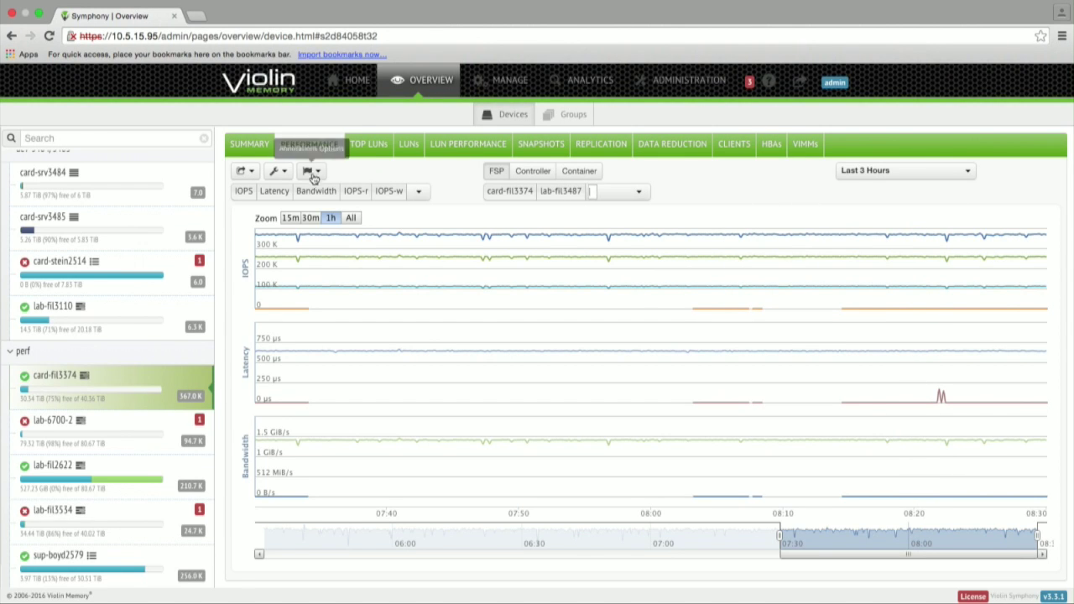
Export the card-fil3374 and lab-fil3487 comparison charts as a PDF
right_click(256, 174)
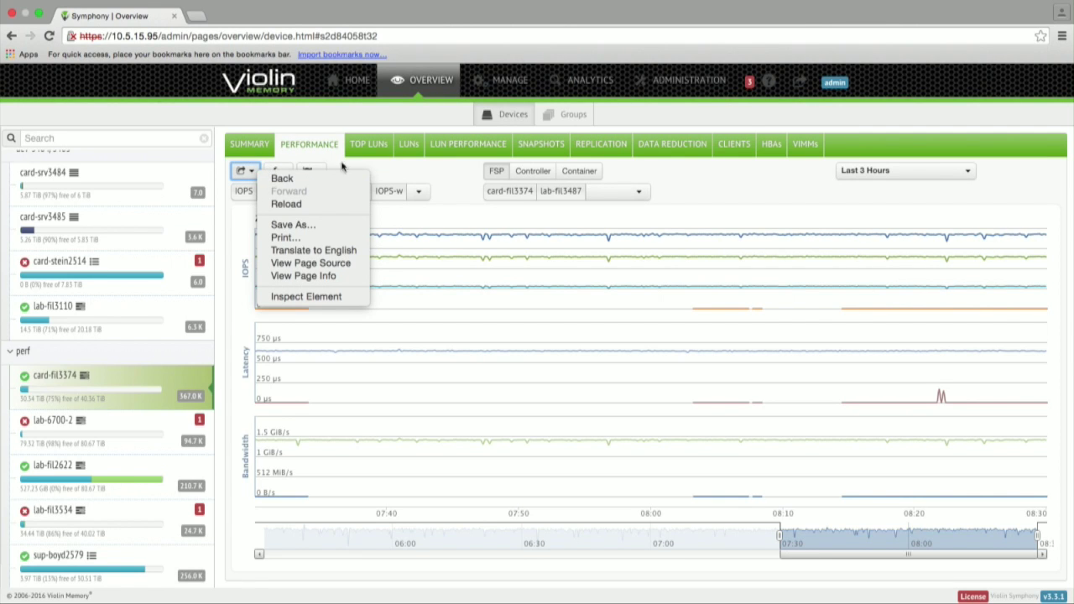
click(387, 171)
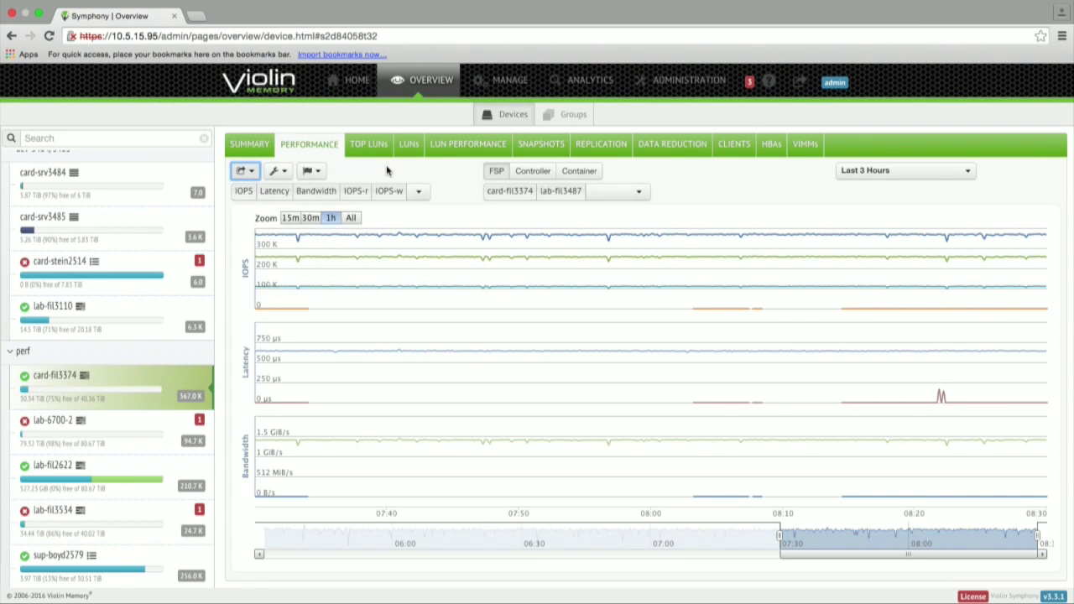
click(243, 172)
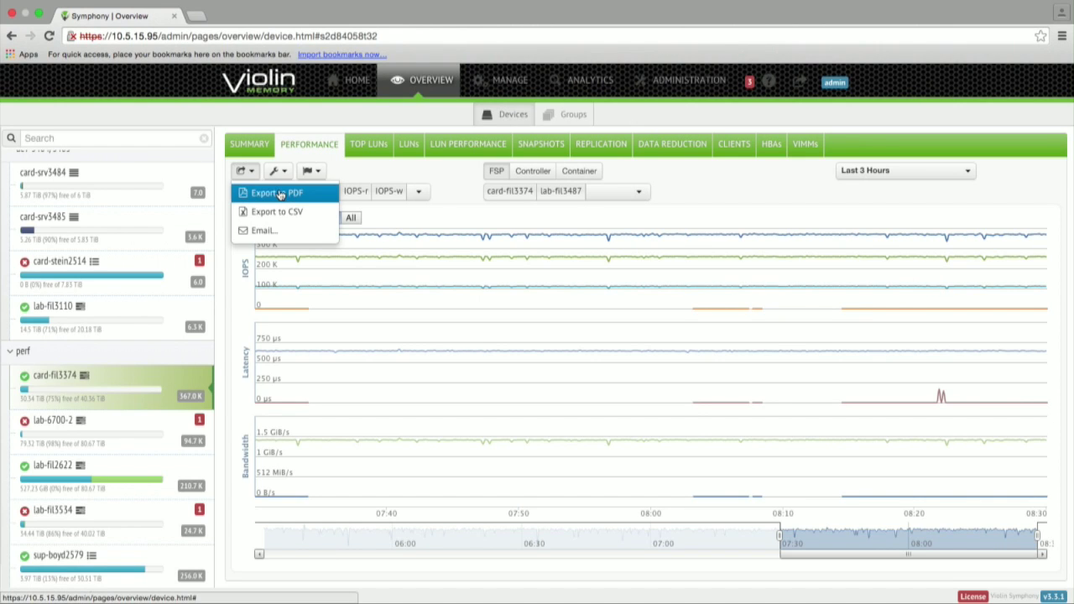
click(279, 194)
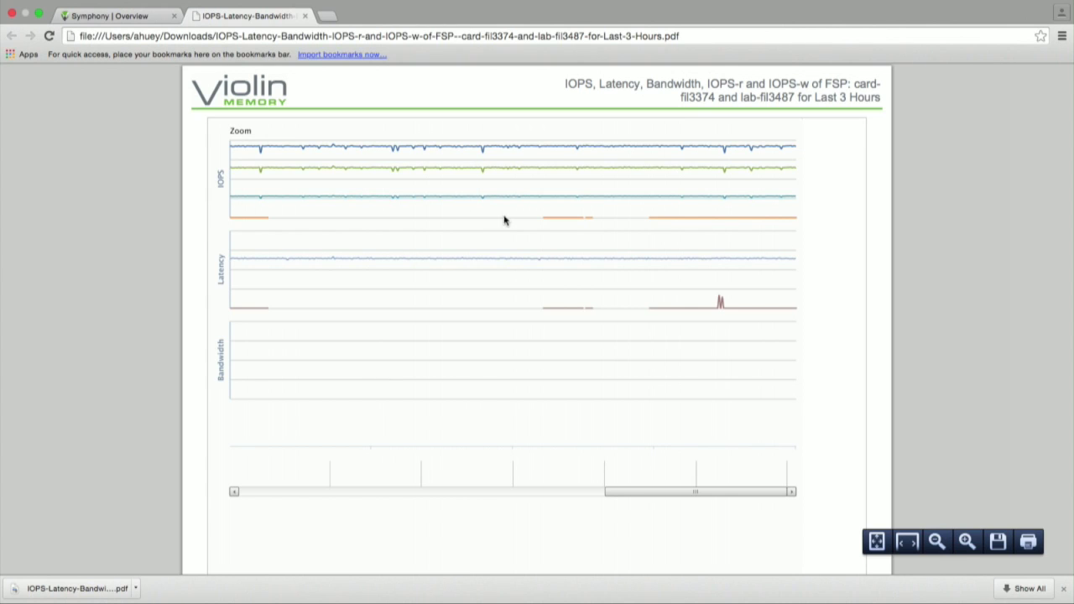
Close the exported PDF to return to the card-fil3374 vs lab-fil3487 3-hour Performance charts
click(306, 16)
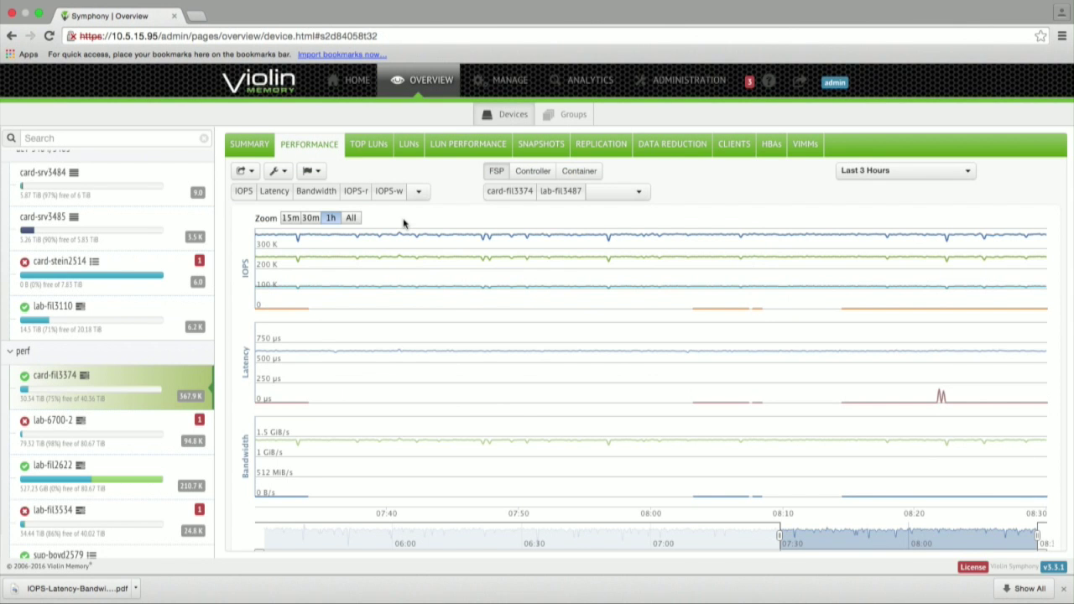
Chart card-fil3374's LUN-5 alongside LUN-1 in LUN Performance, then go to Manage
mouse_move(467, 277)
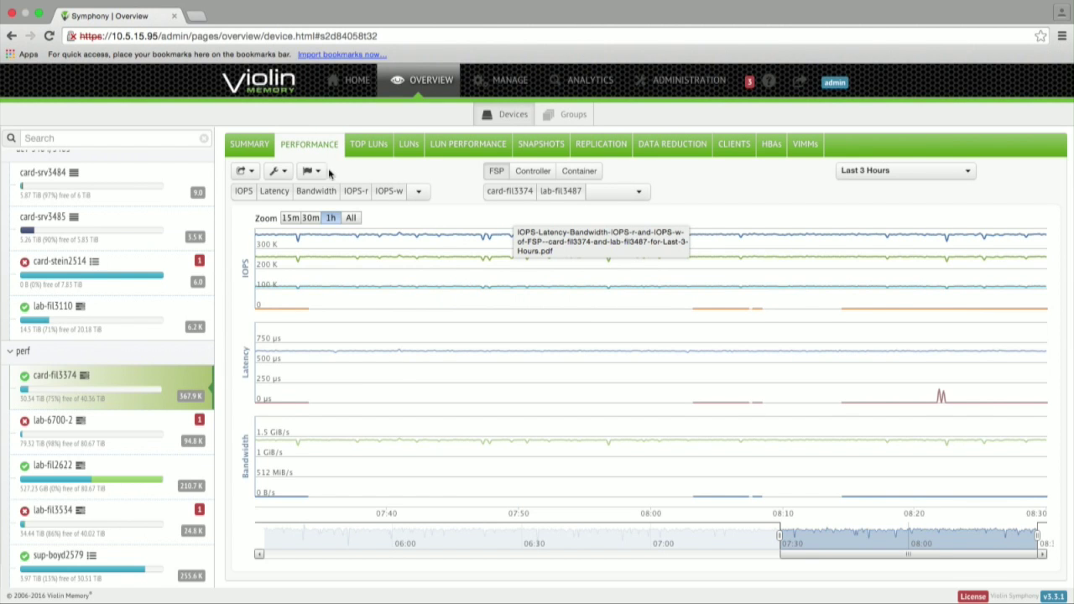
mouse_move(392, 281)
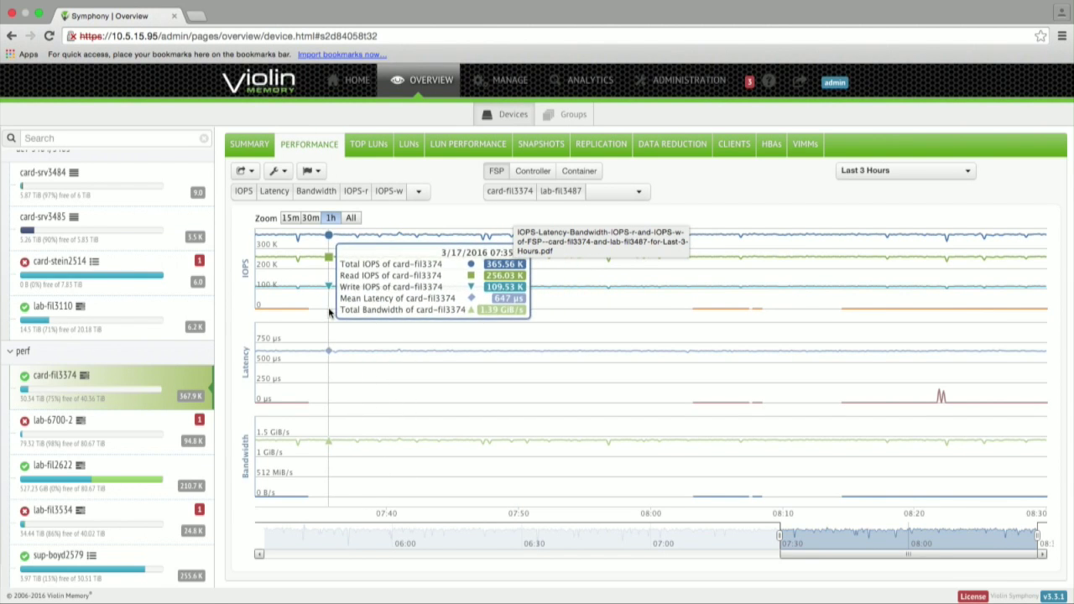
click(409, 144)
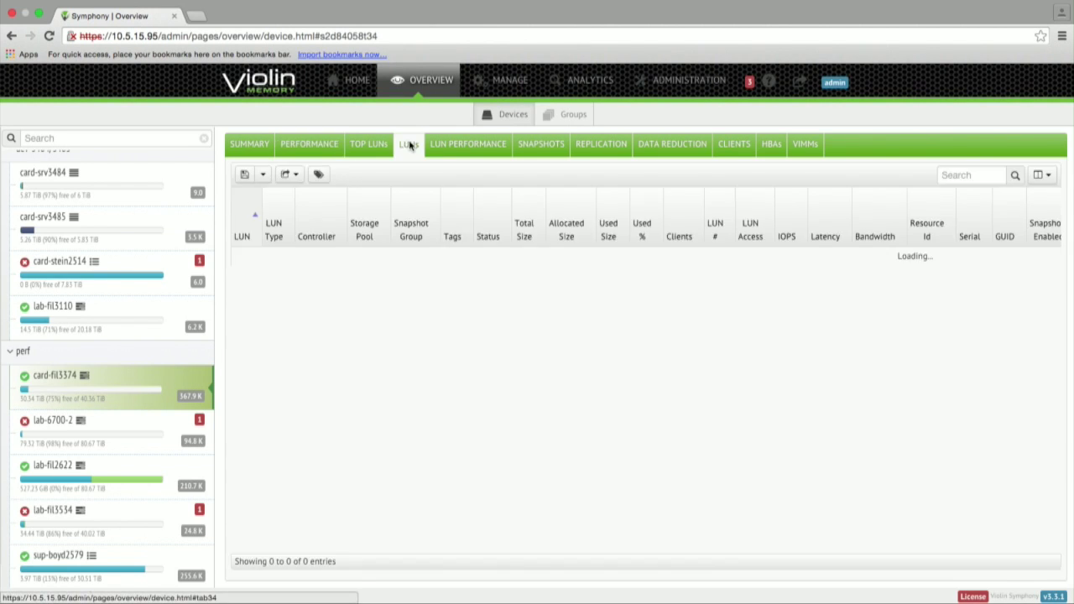
click(470, 144)
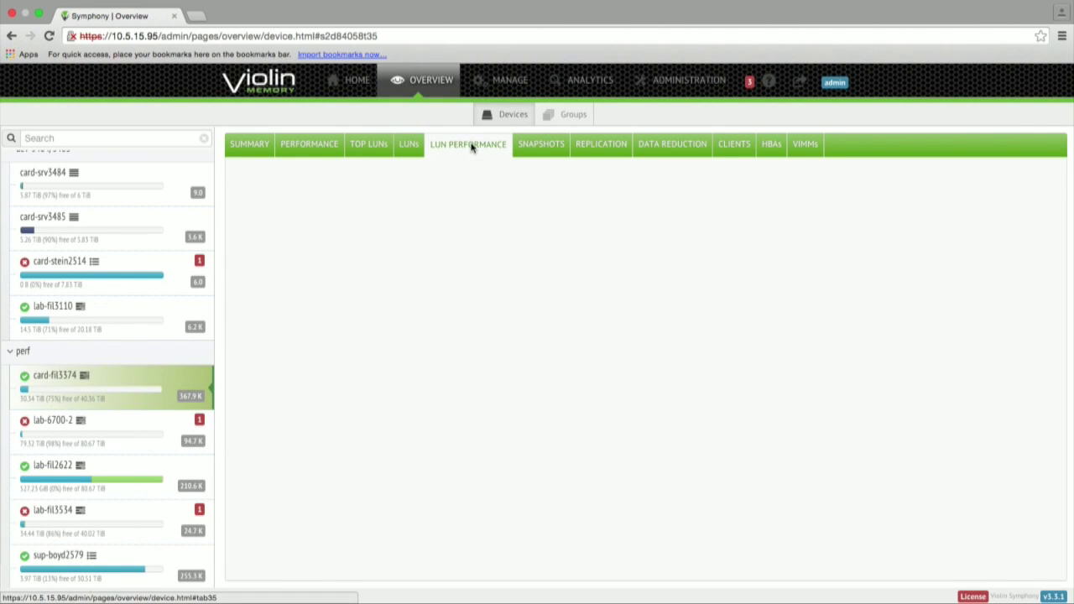
click(608, 213)
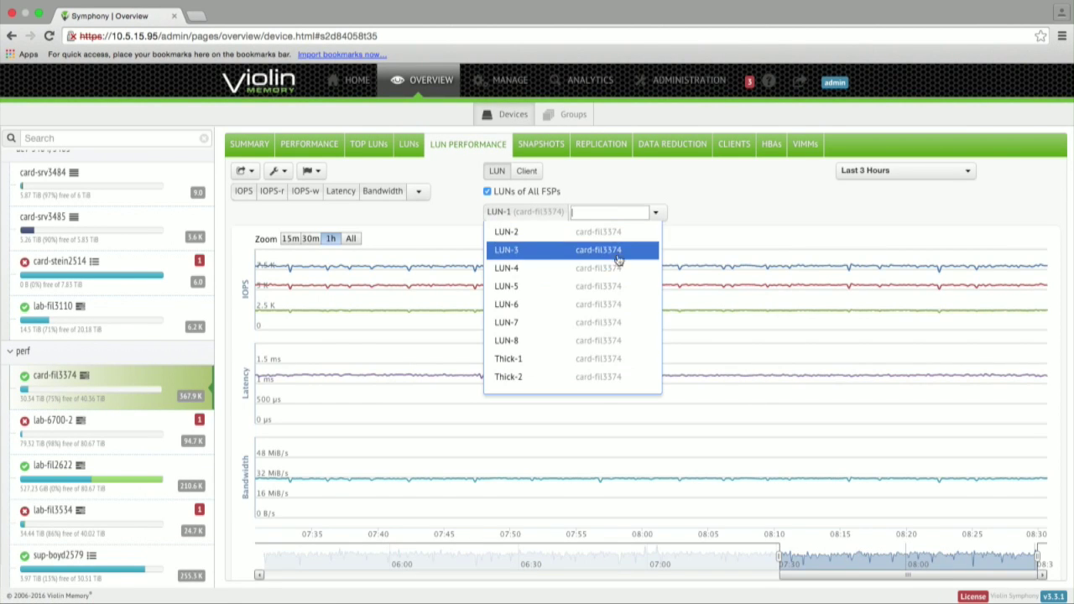
click(602, 286)
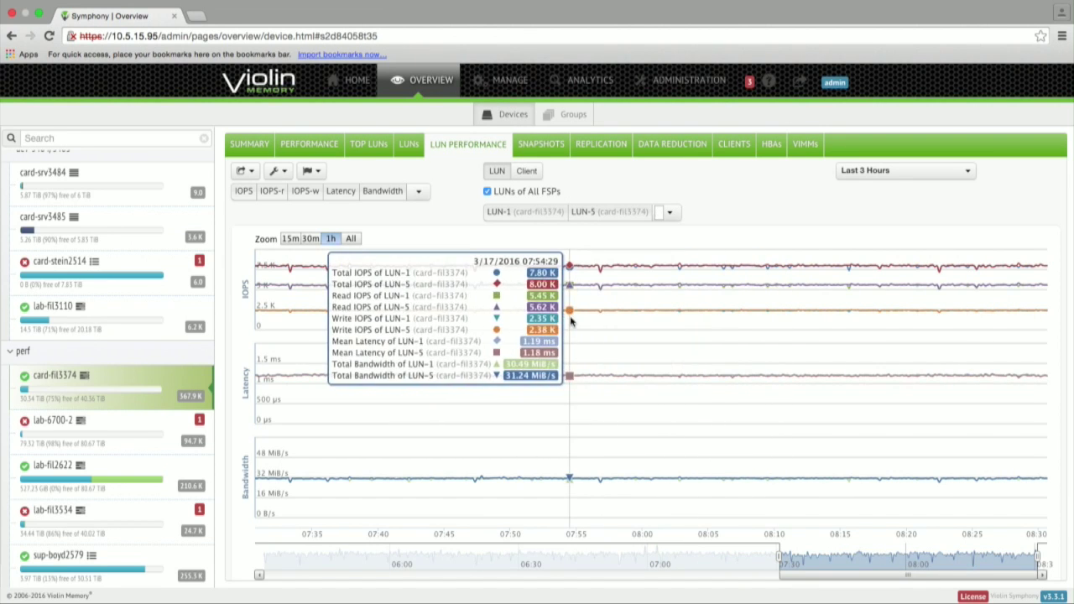
click(504, 80)
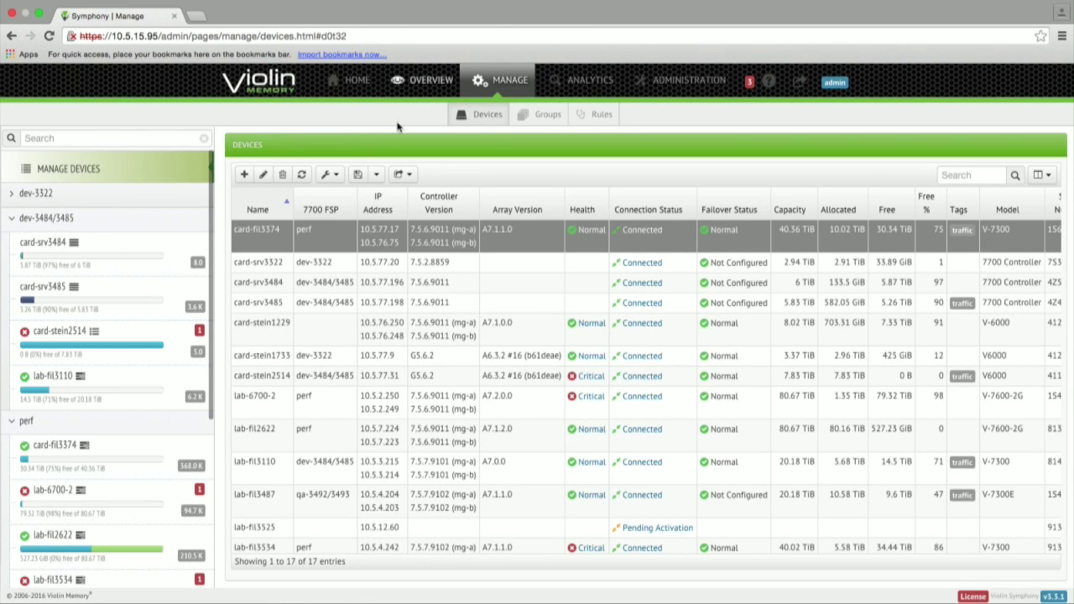
Browse the alert and health rules, inspecting High Latency, then select the Critical Latency rule
click(603, 117)
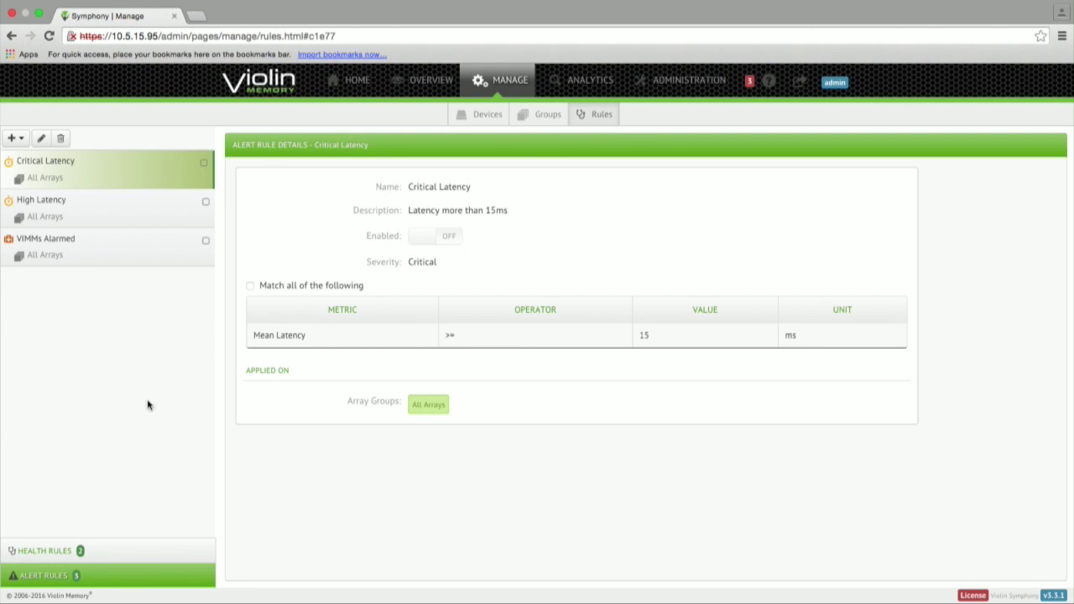
click(133, 215)
click(51, 550)
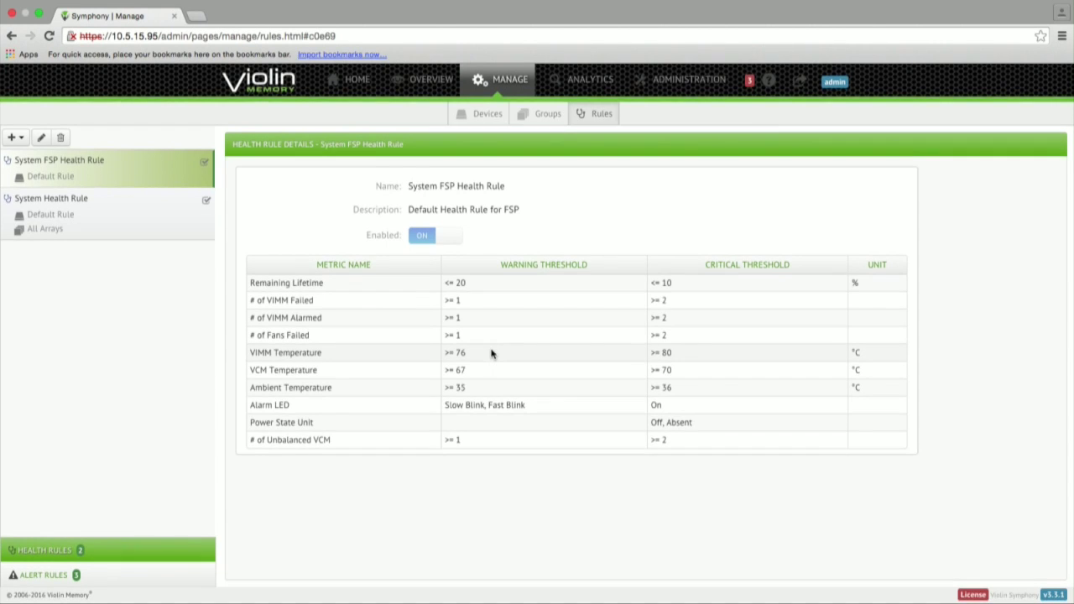
click(117, 579)
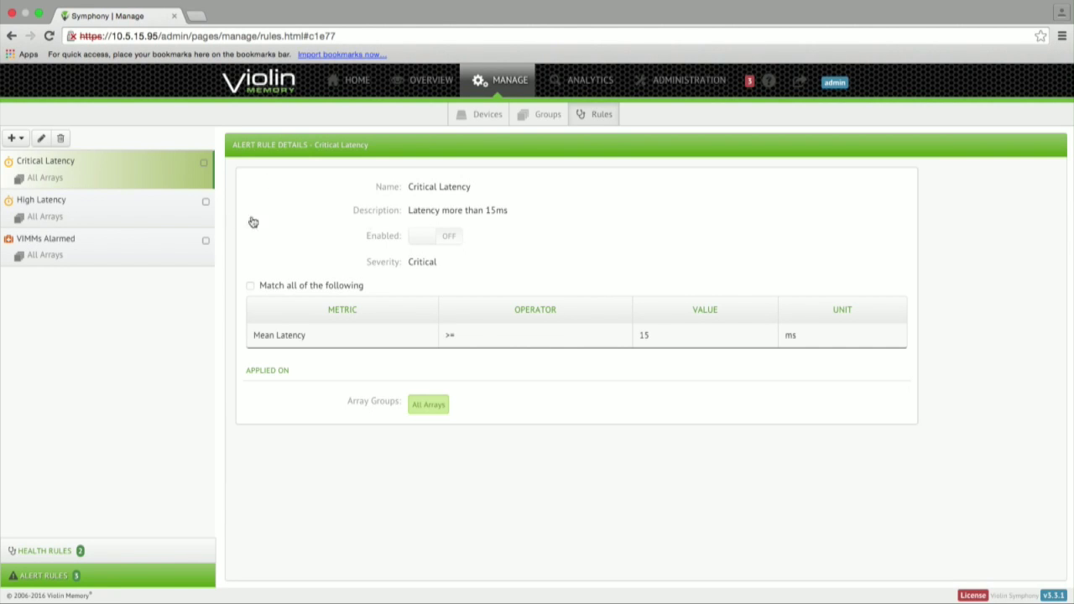
click(166, 210)
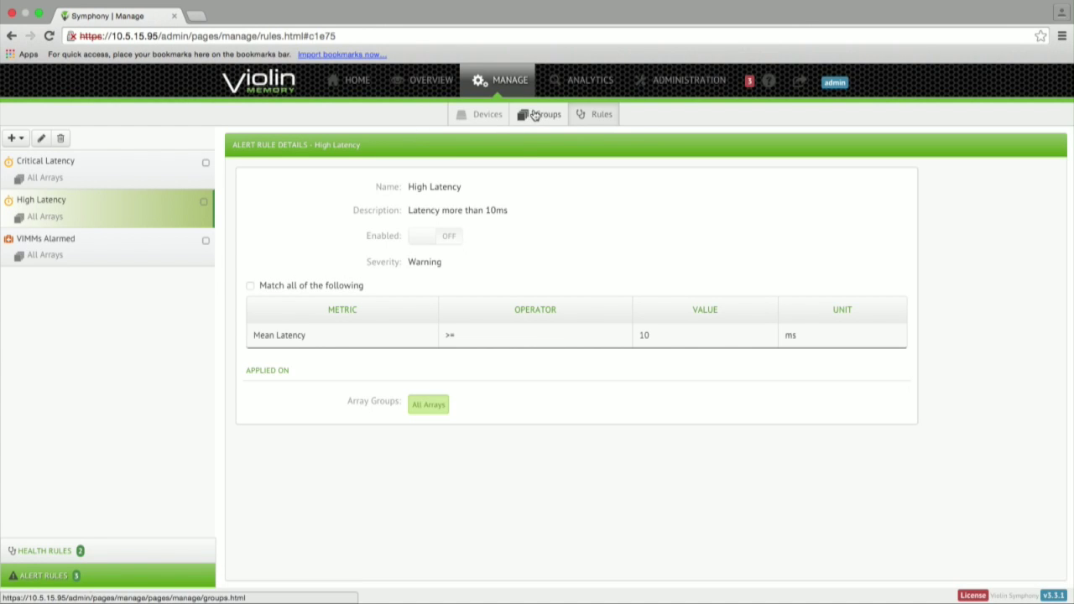
click(134, 181)
Open the Critical Latency rule, scroll its form, list its array groups, and leave unsaved for Groups
click(41, 139)
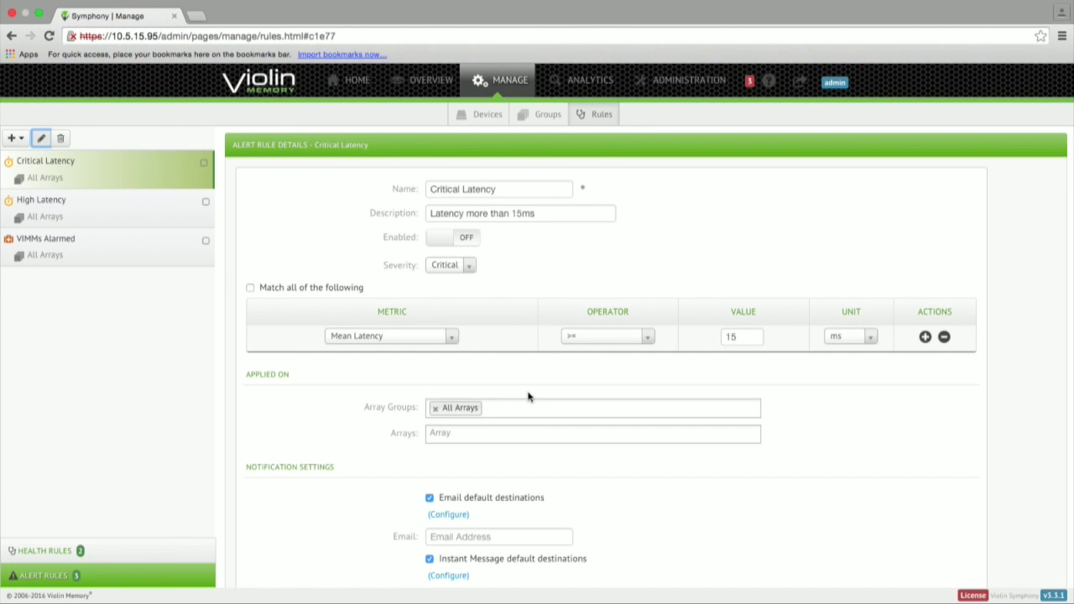
scroll(529, 396, down, 1)
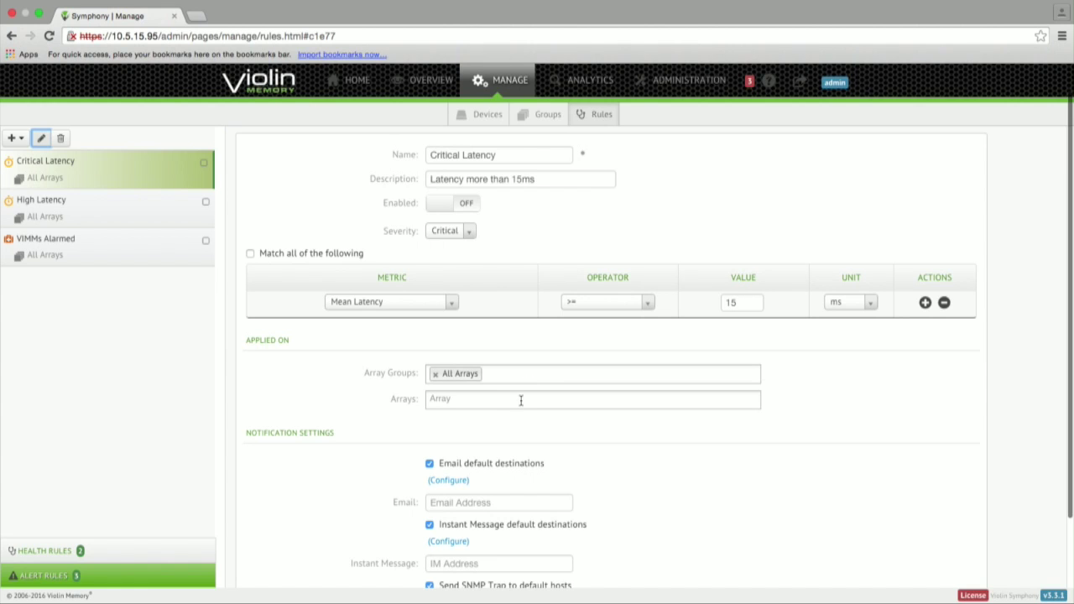
scroll(591, 361, down, 2)
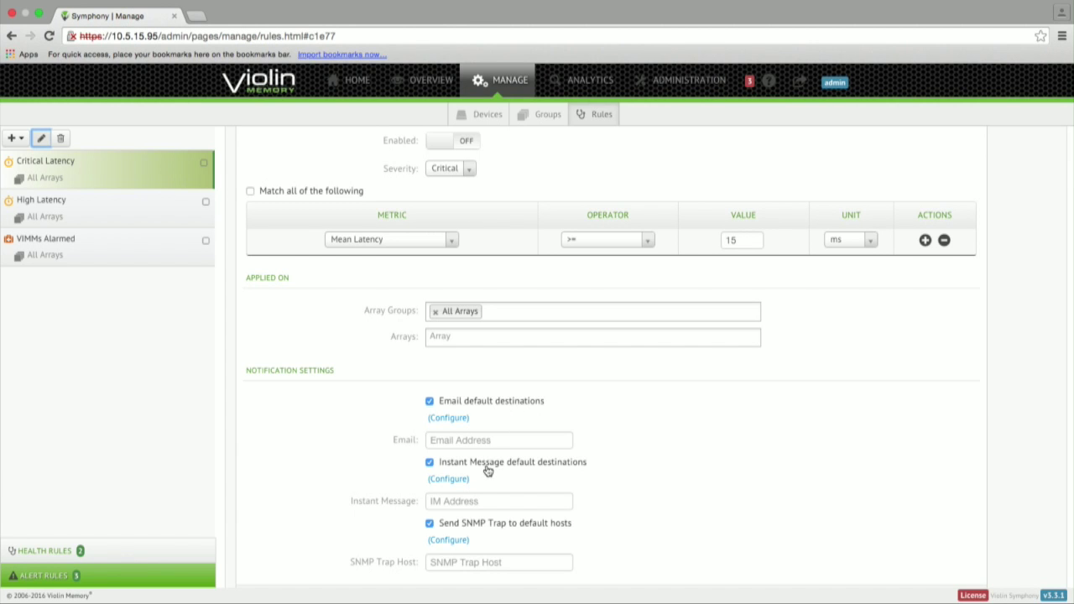
scroll(488, 471, down, 1)
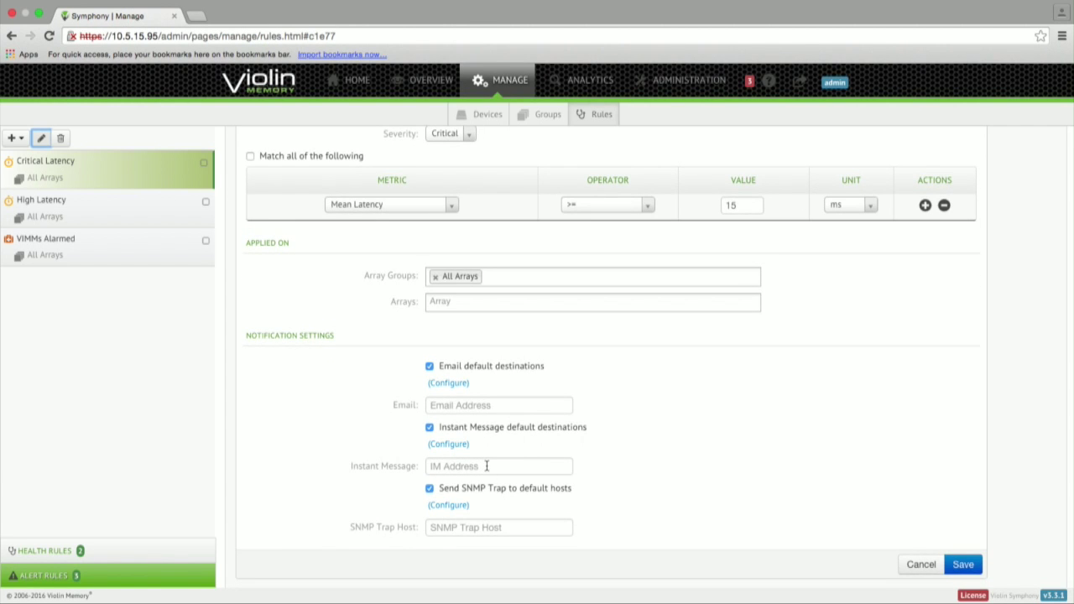
scroll(524, 350, up, 3)
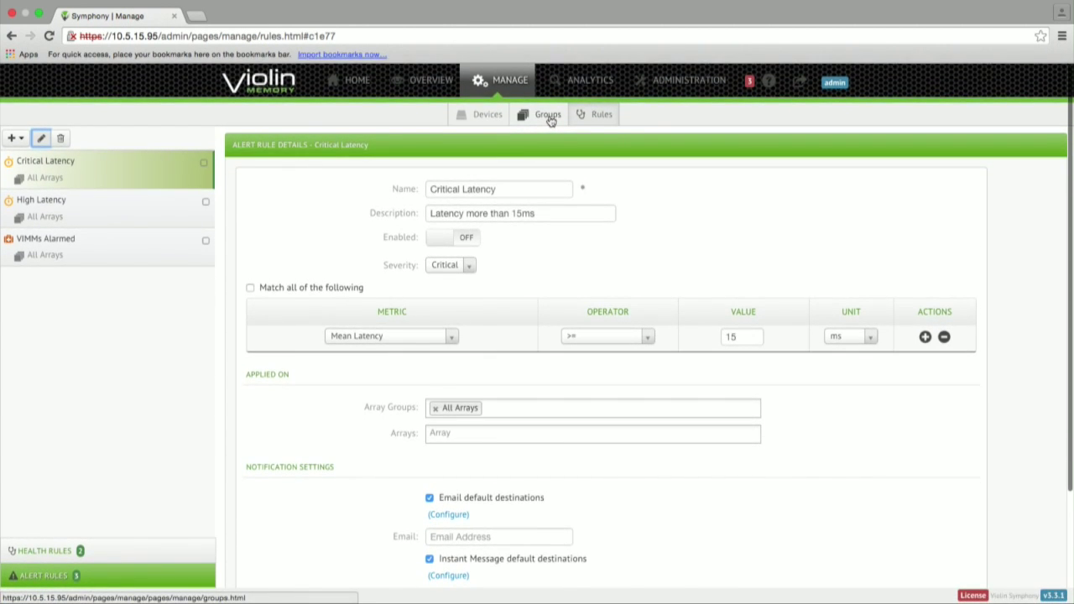
click(514, 408)
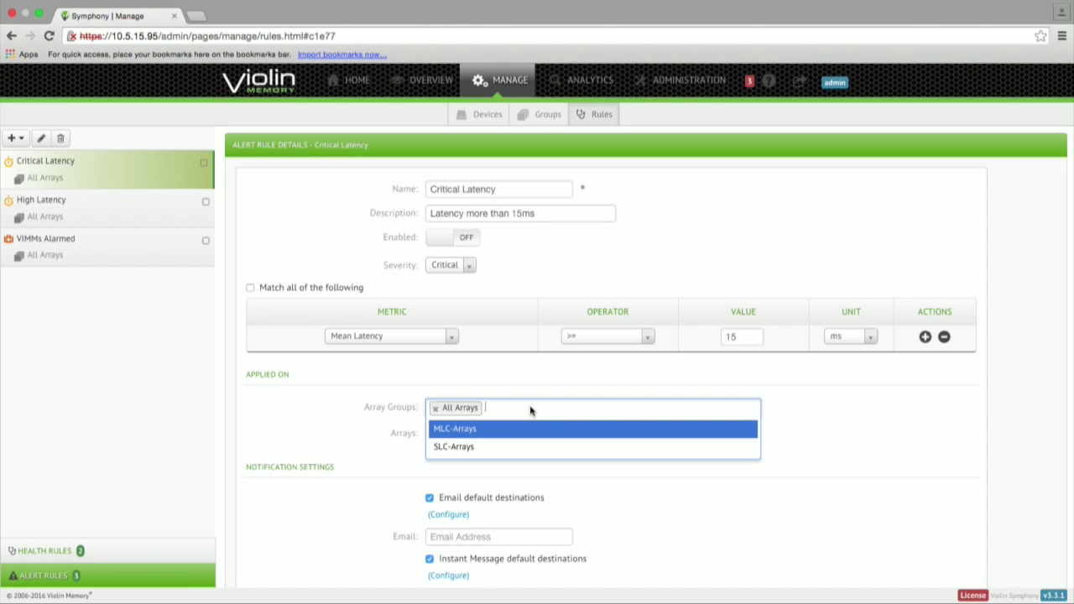
click(547, 116)
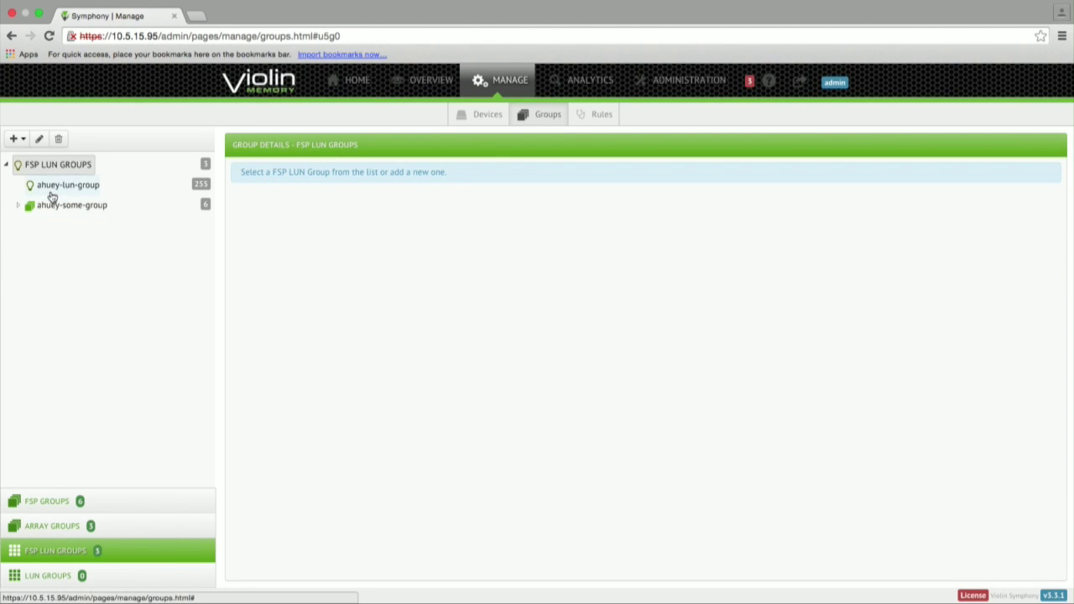
Preview a static group 'aaa' with card-srv3484 LUN ahuey-hamachi, then cancel it
click(16, 138)
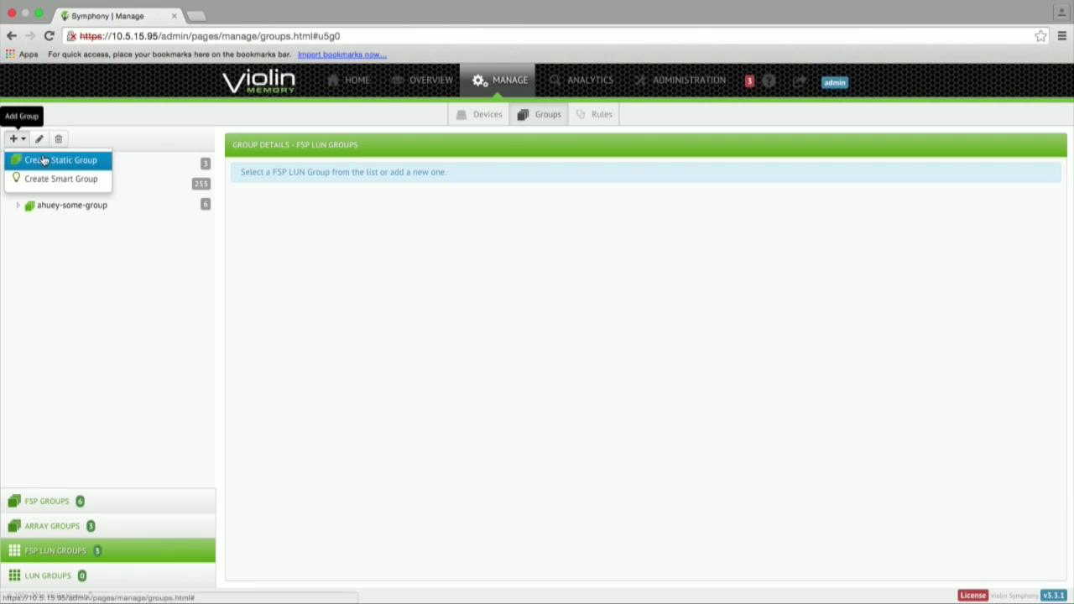
click(45, 161)
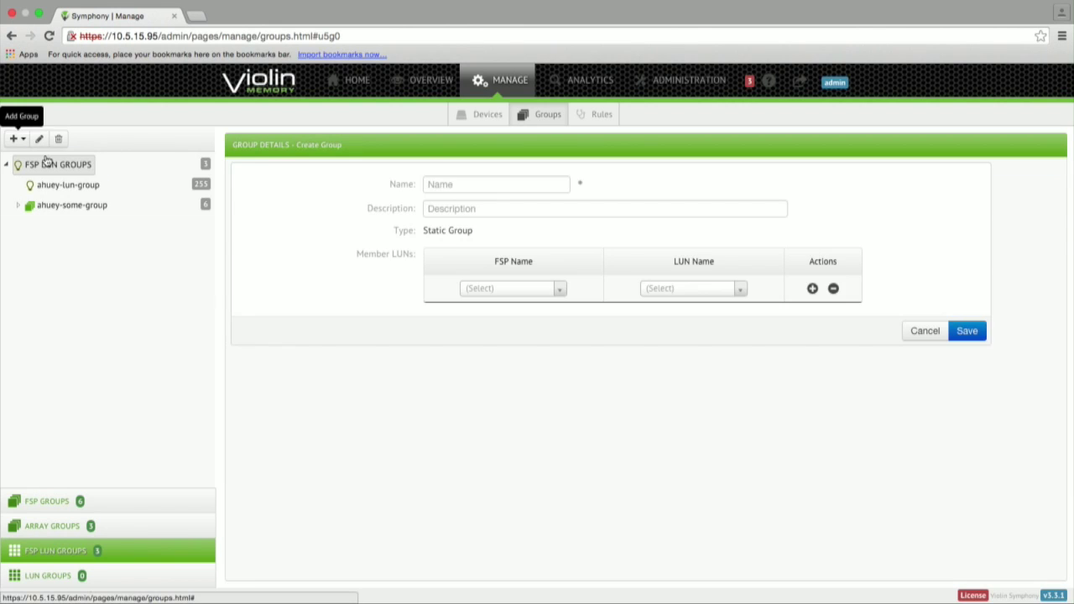
click(490, 186)
text(aaa)
click(540, 285)
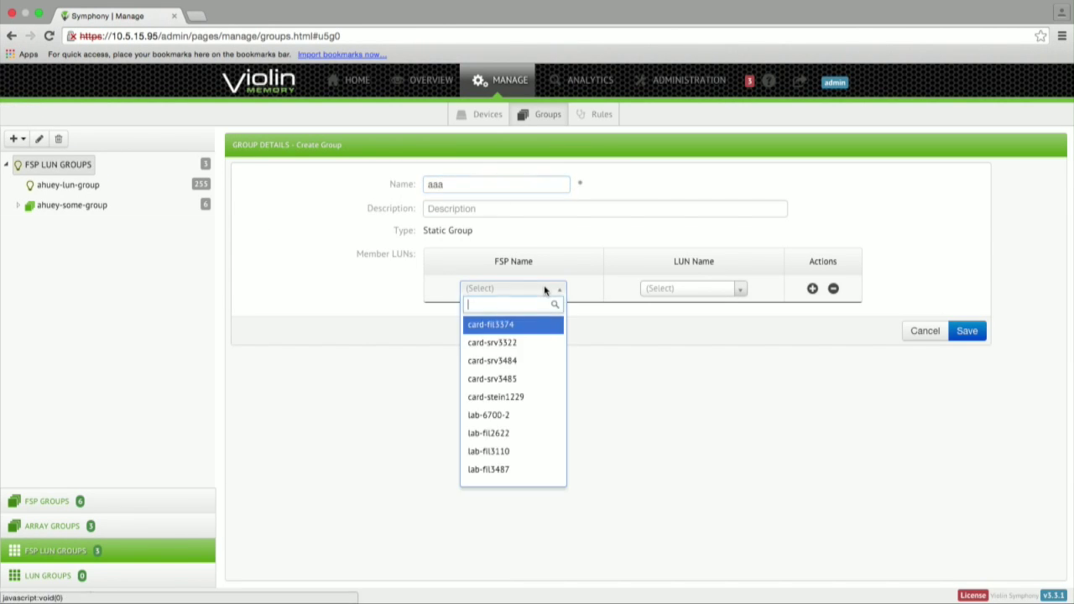
click(545, 359)
click(676, 289)
click(695, 341)
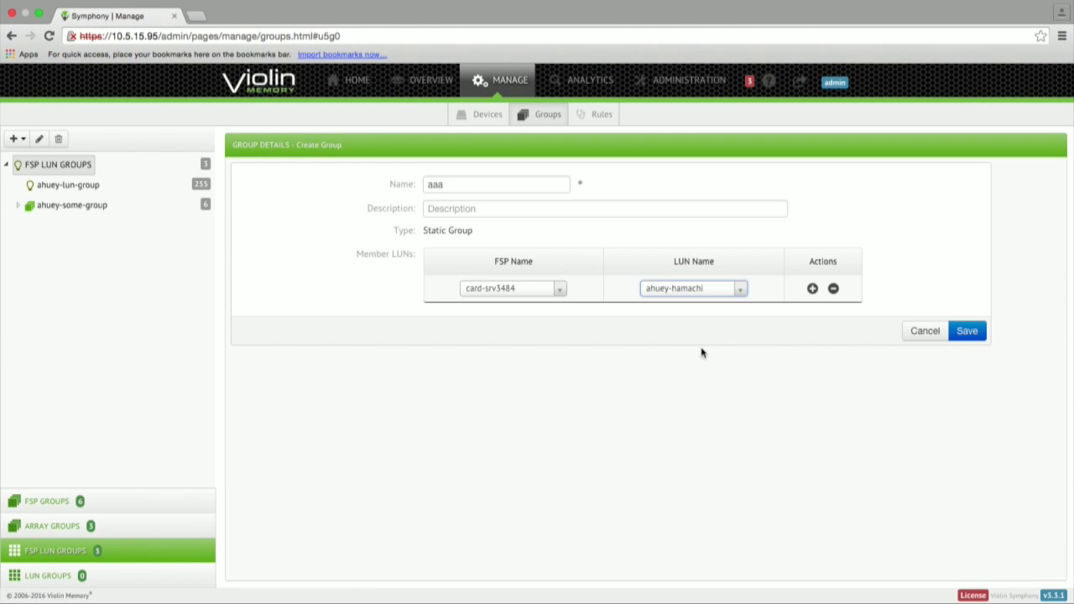
click(811, 288)
click(924, 364)
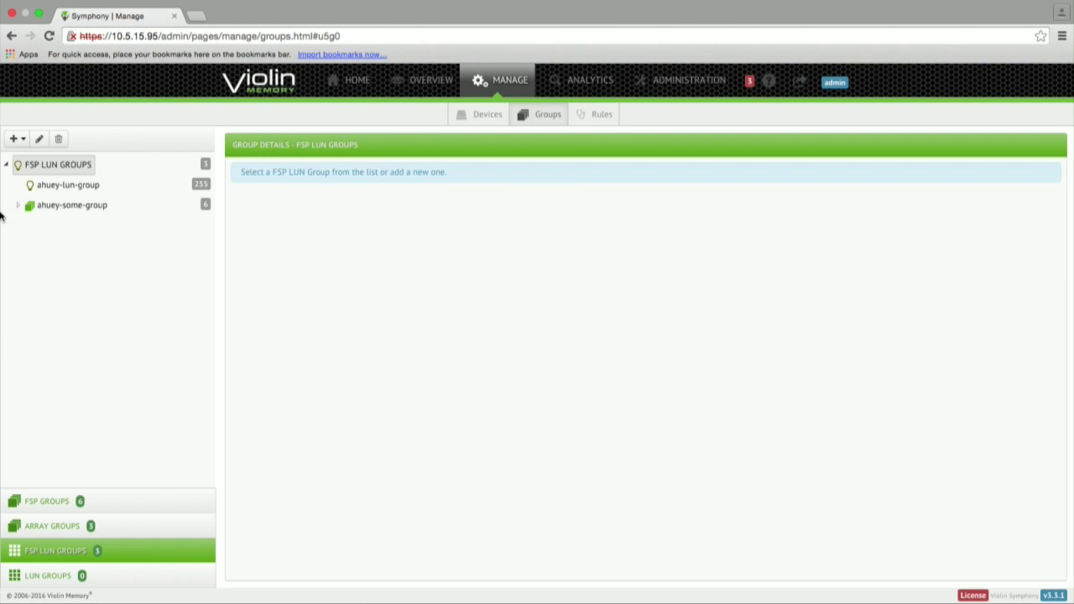
Preview a smart group matching LUN Name containing 'sf-', cancel it, and return to Devices
click(16, 138)
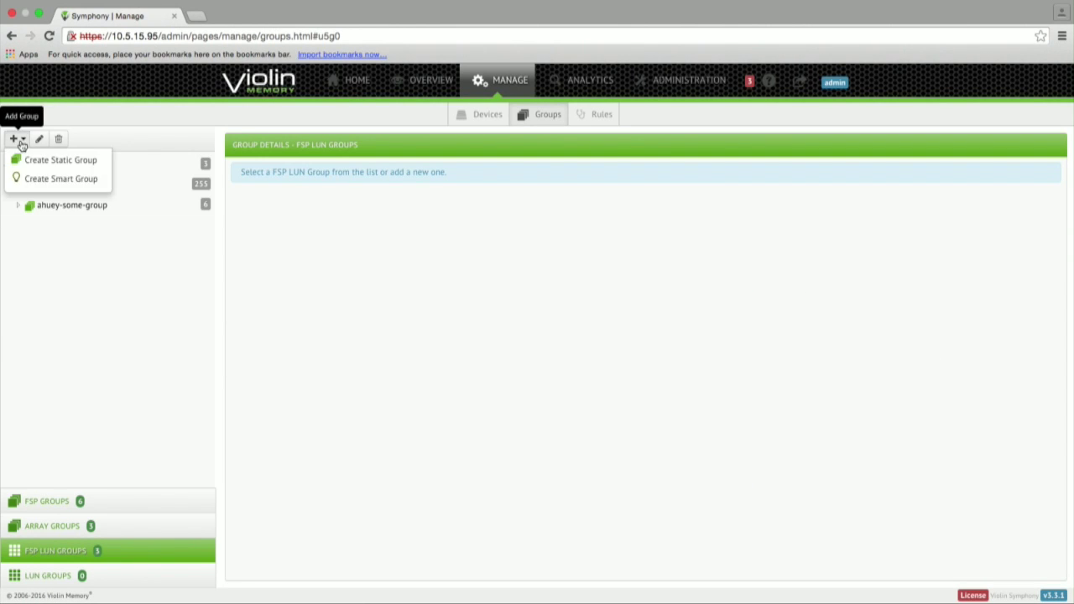
click(45, 182)
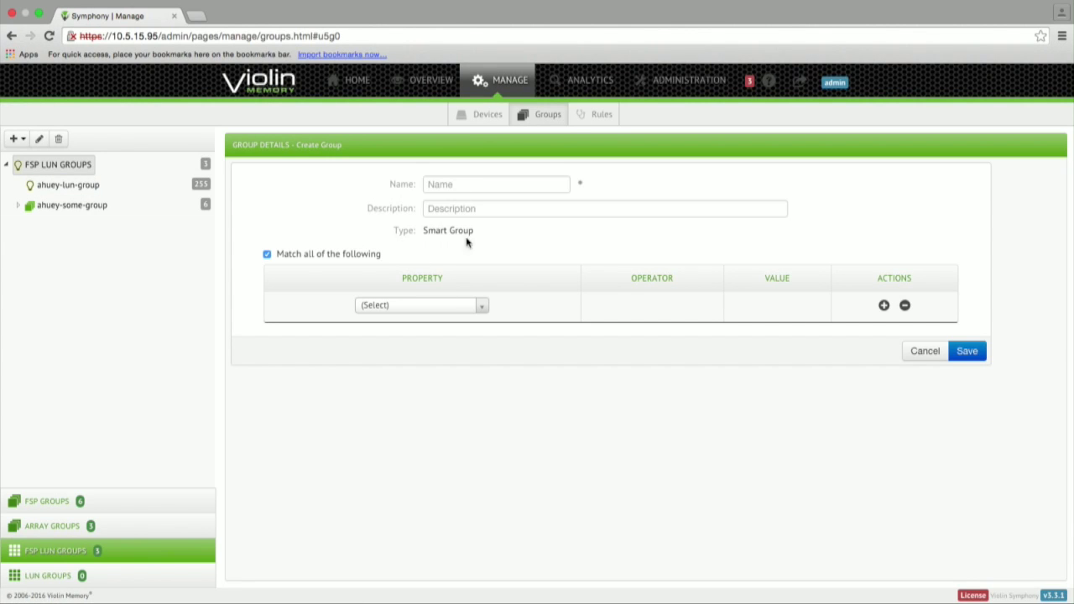
click(480, 306)
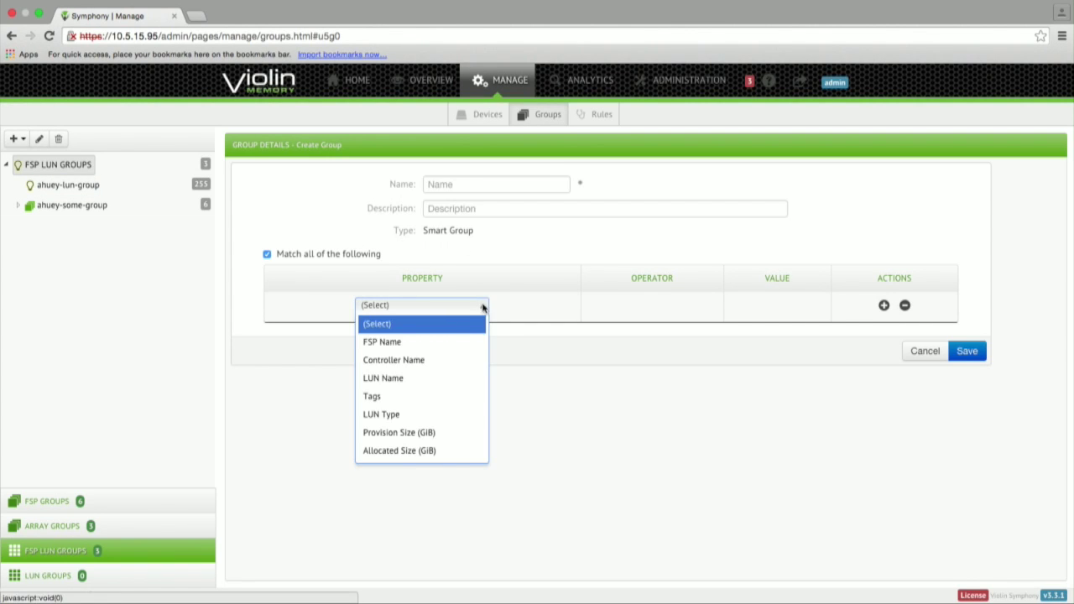
click(459, 382)
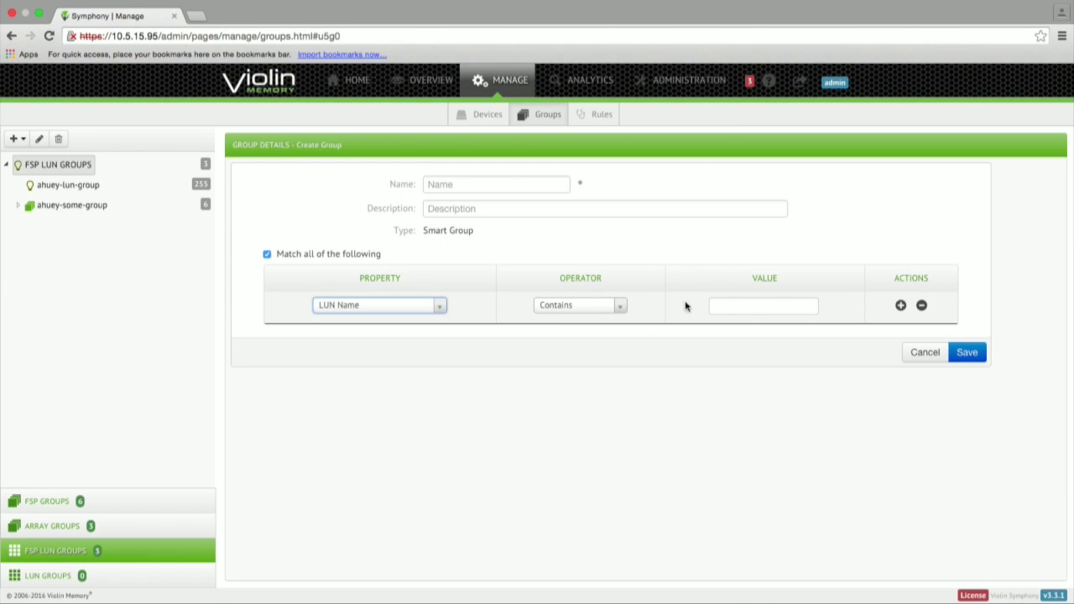
click(721, 305)
text(sf-)
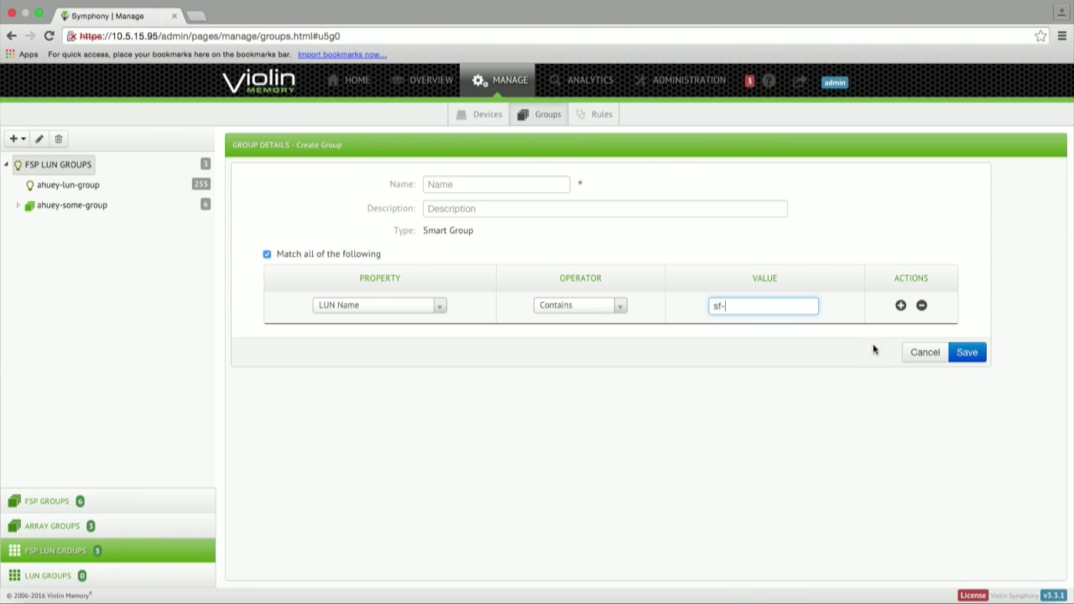
click(919, 352)
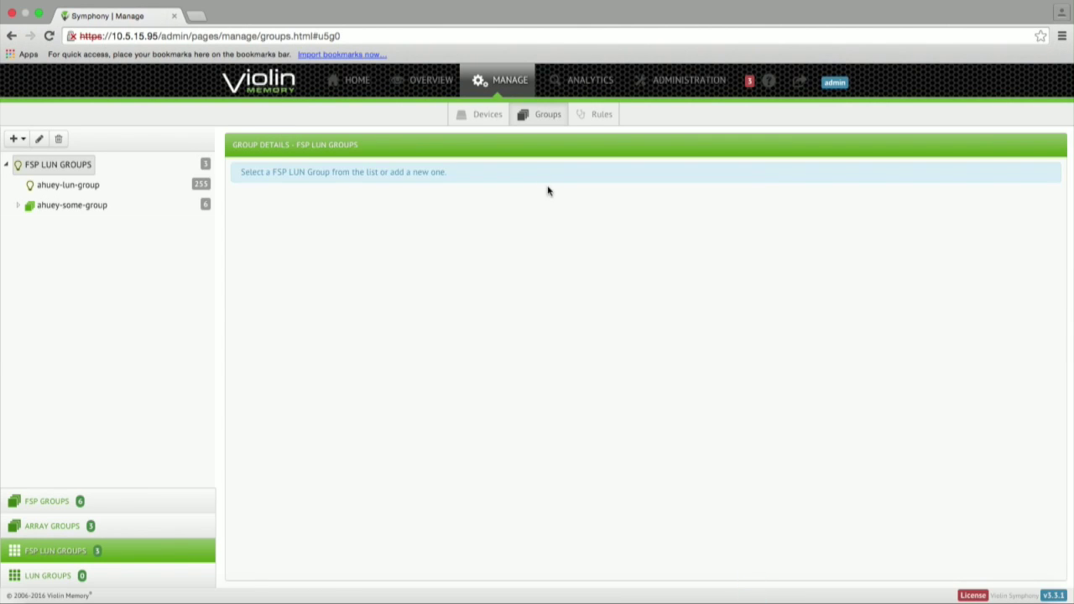
click(485, 114)
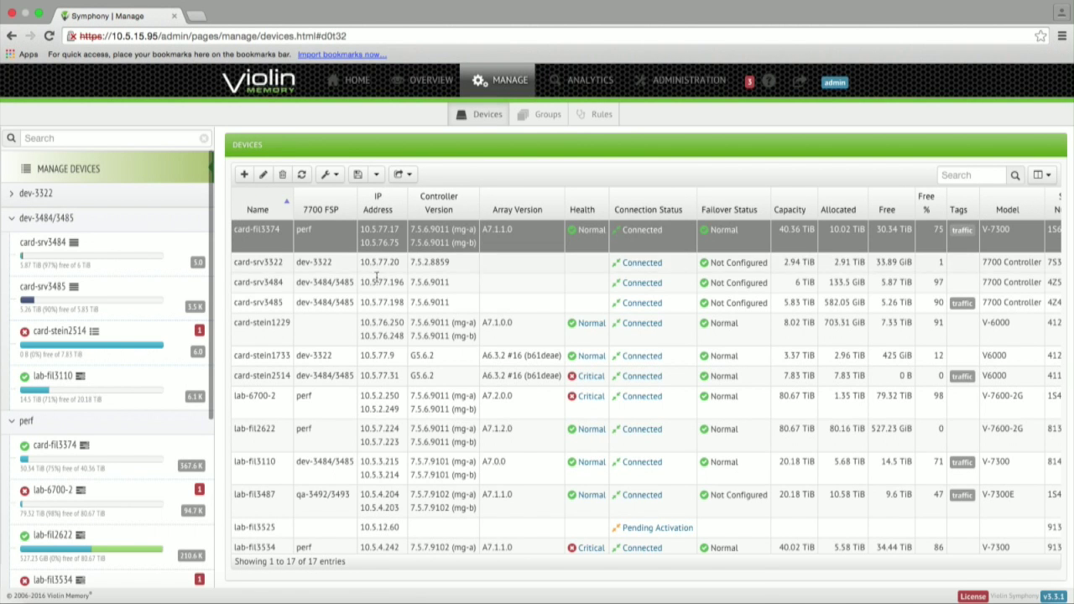
Show card-srv3484's LUNs, try the column chooser, and sort by LUN Type then LUN name
scroll(378, 285, down, 1)
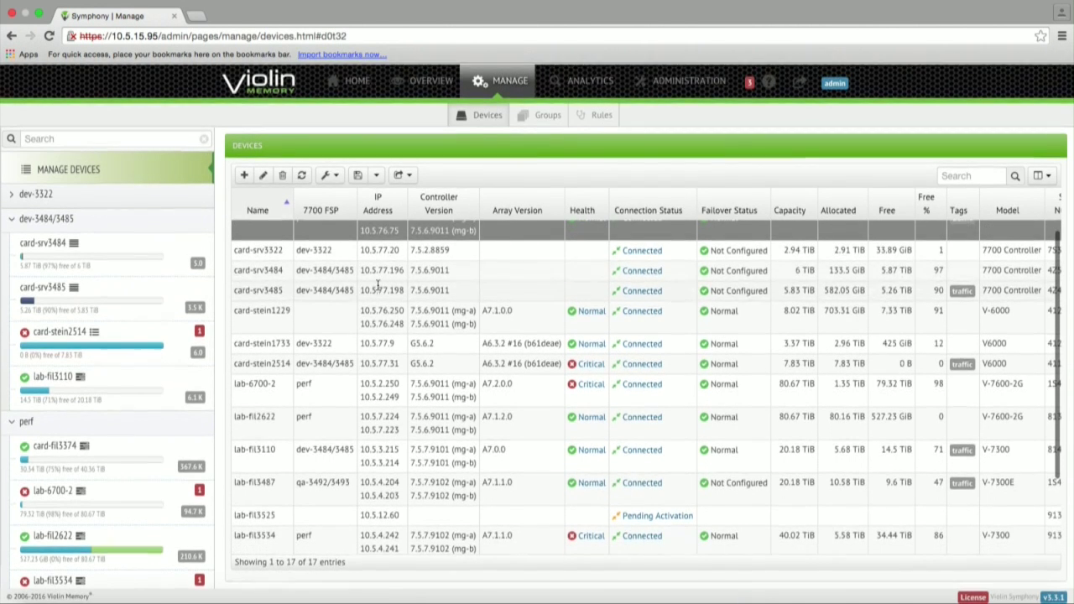
click(159, 248)
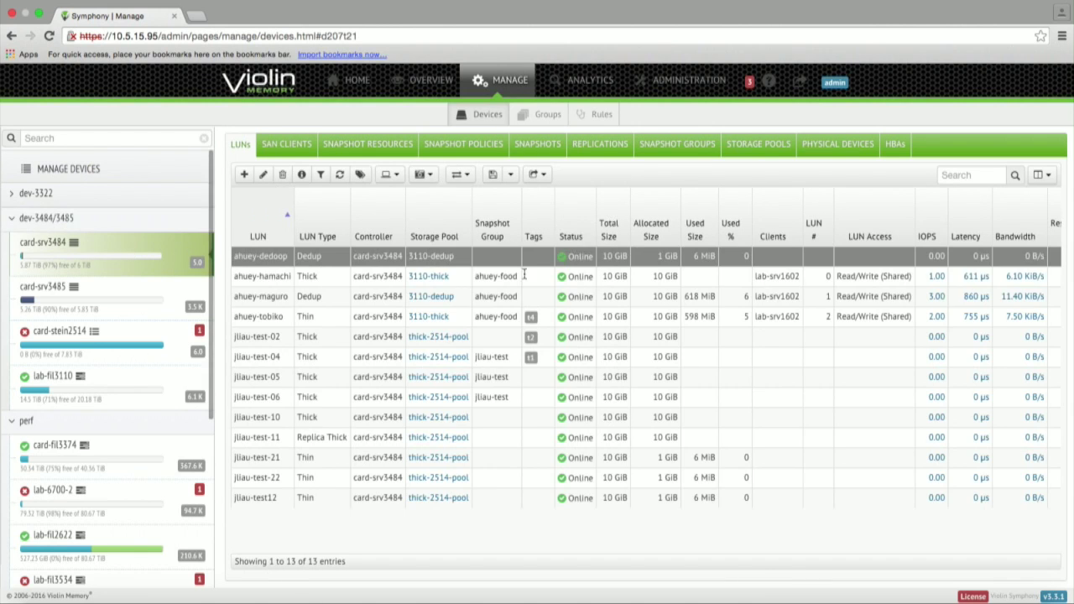
scroll(524, 274, right, 3)
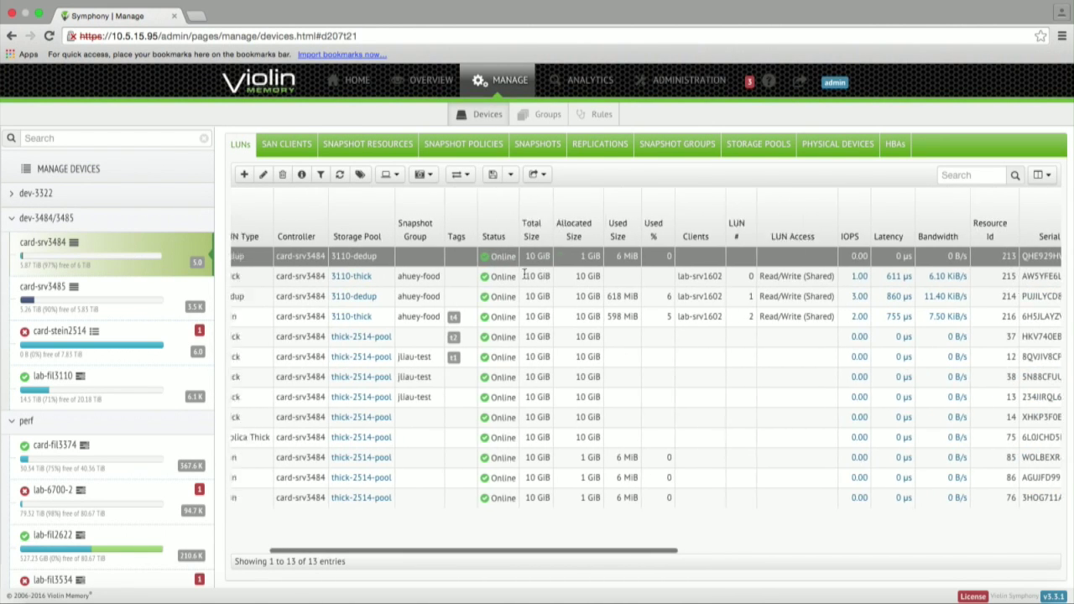
scroll(524, 274, left, 3)
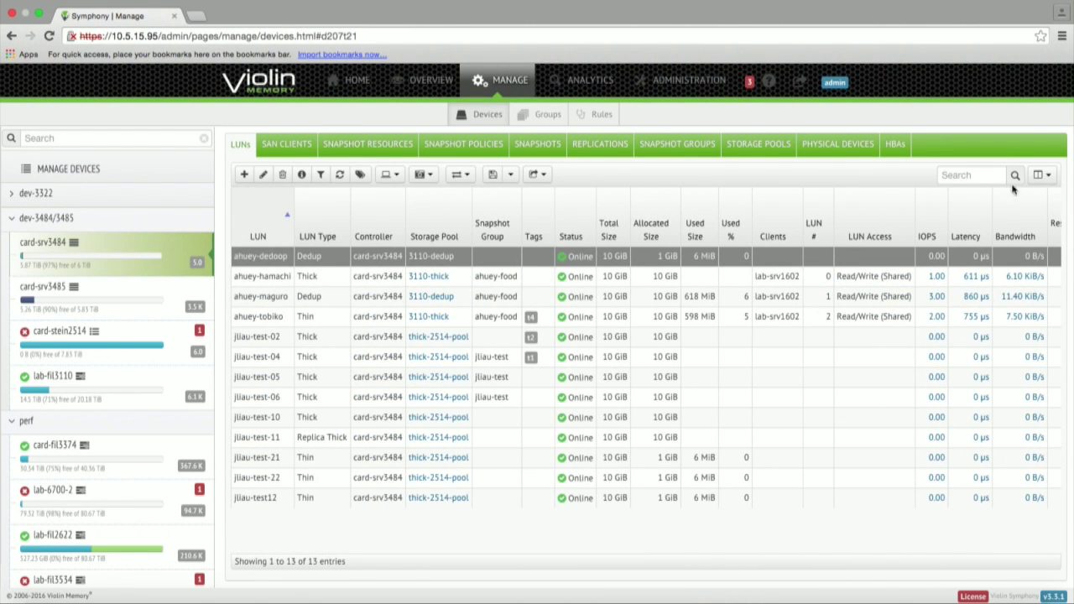
click(1043, 174)
scroll(1007, 284, down, 1)
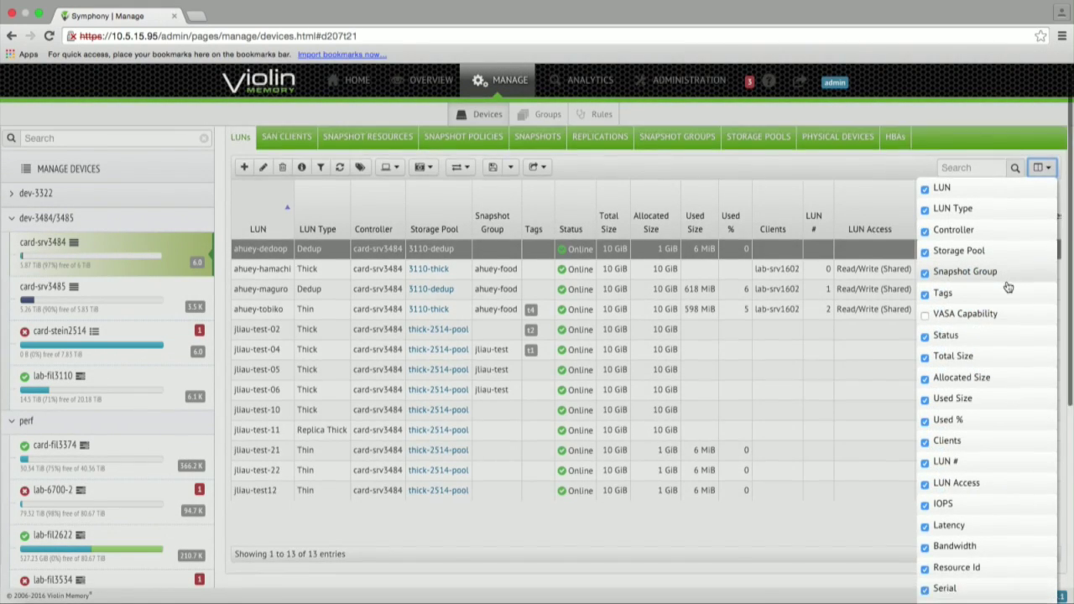
scroll(1007, 287, up, 1)
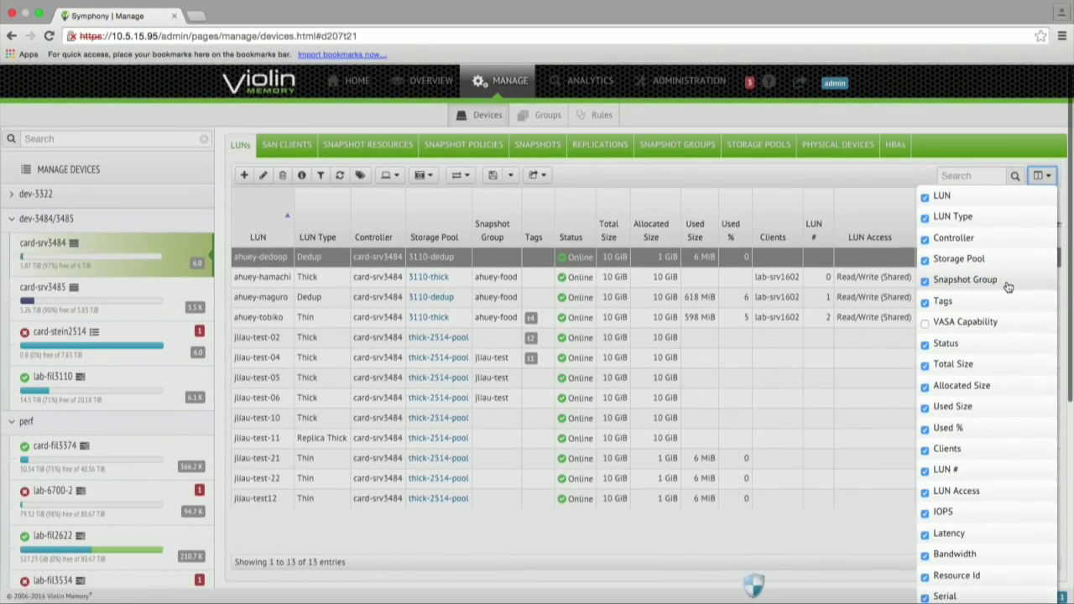
click(884, 180)
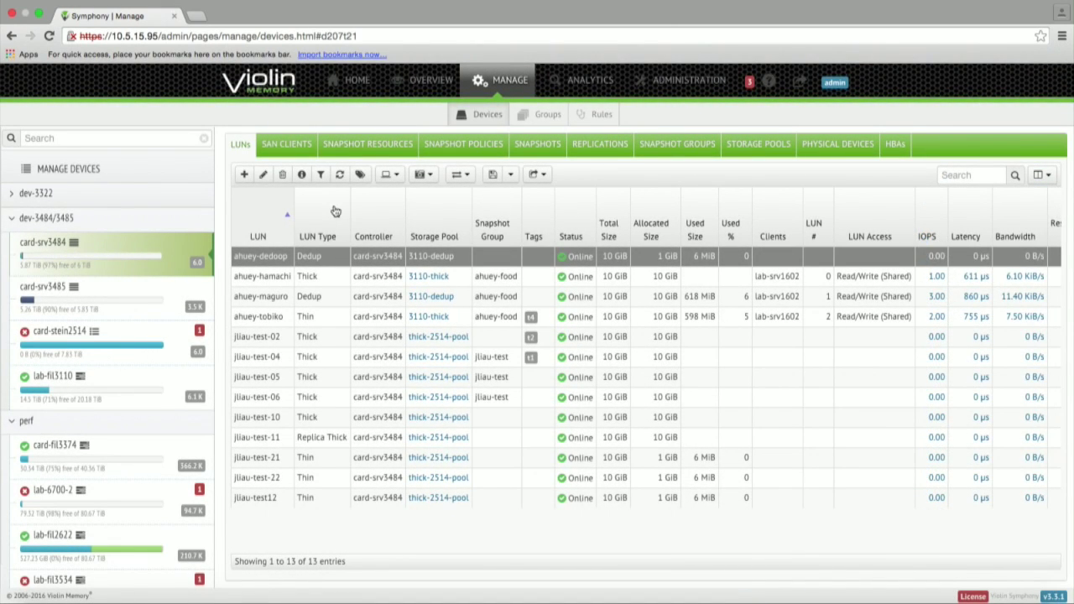
click(335, 210)
click(276, 215)
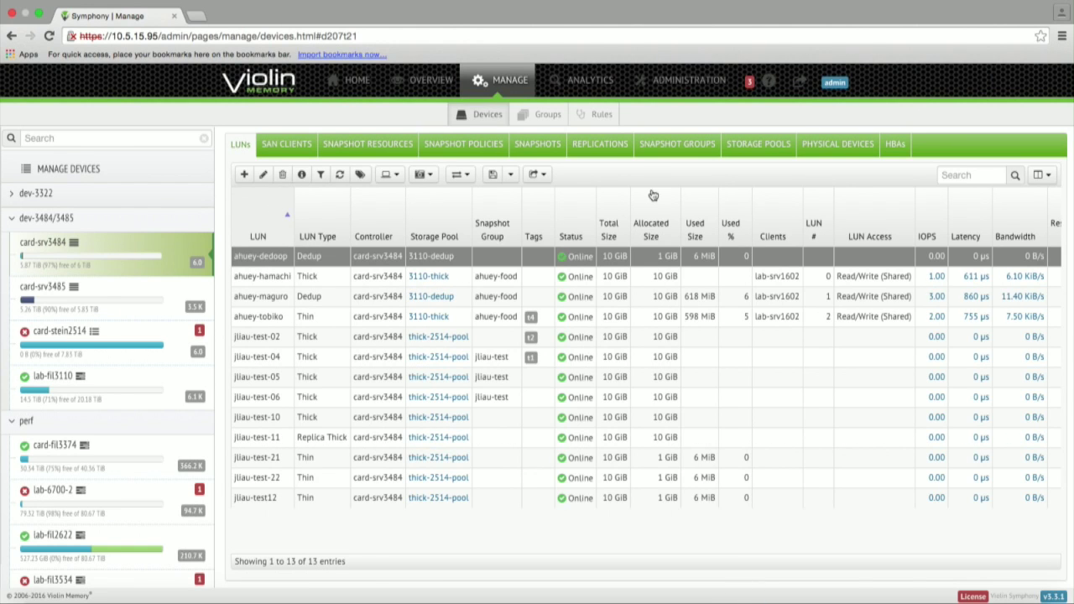
Search the LUNs for 'ah', show per-column filter fields, clear the search, and start a new LUN
click(936, 179)
text(ah)
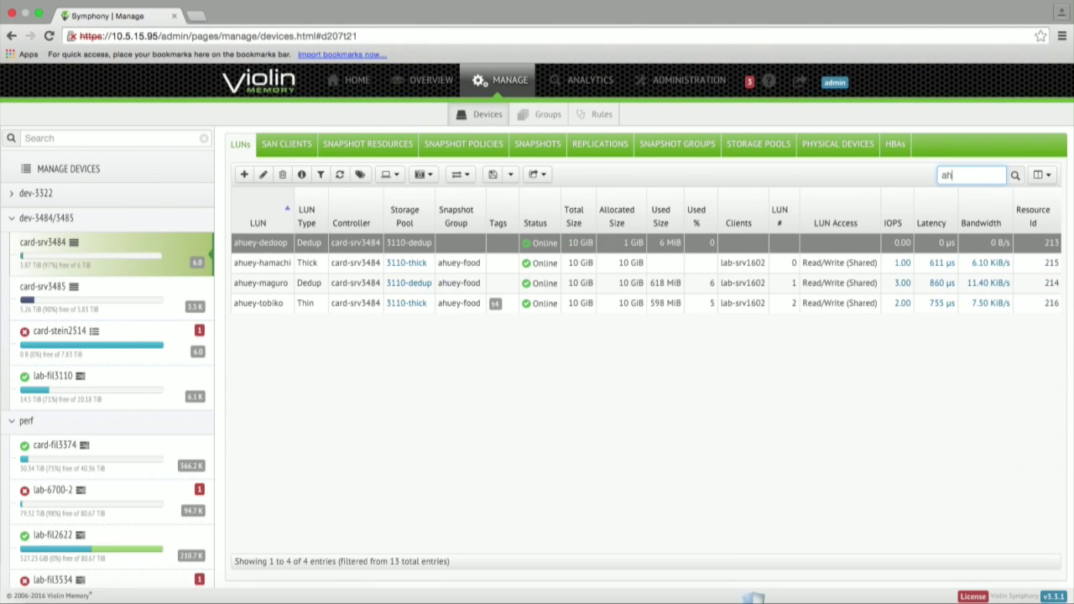
click(320, 174)
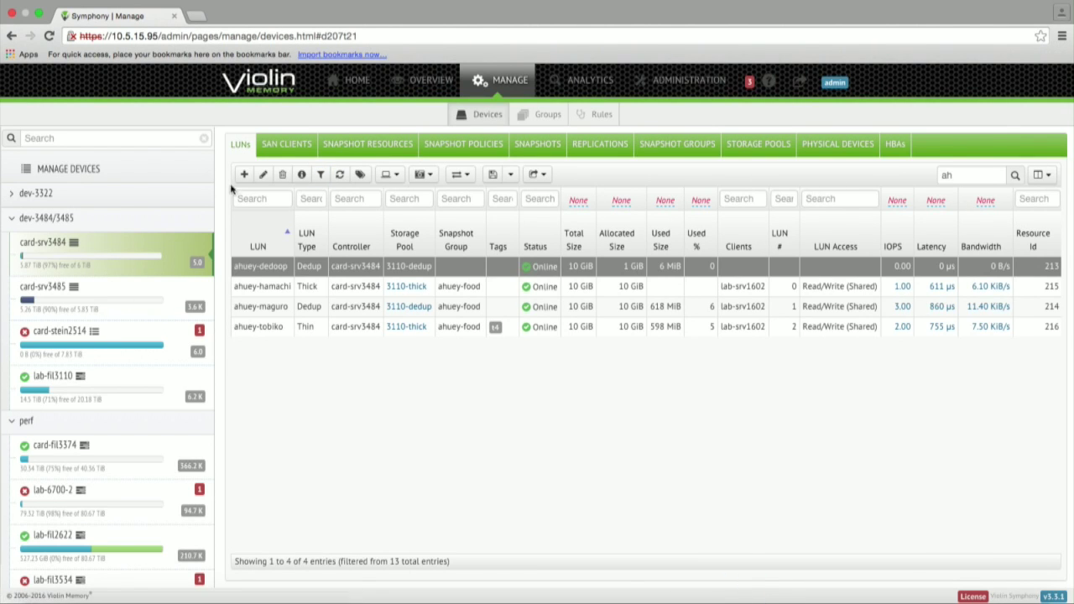
click(957, 176)
key(BackSpace)
key(BackSpace)
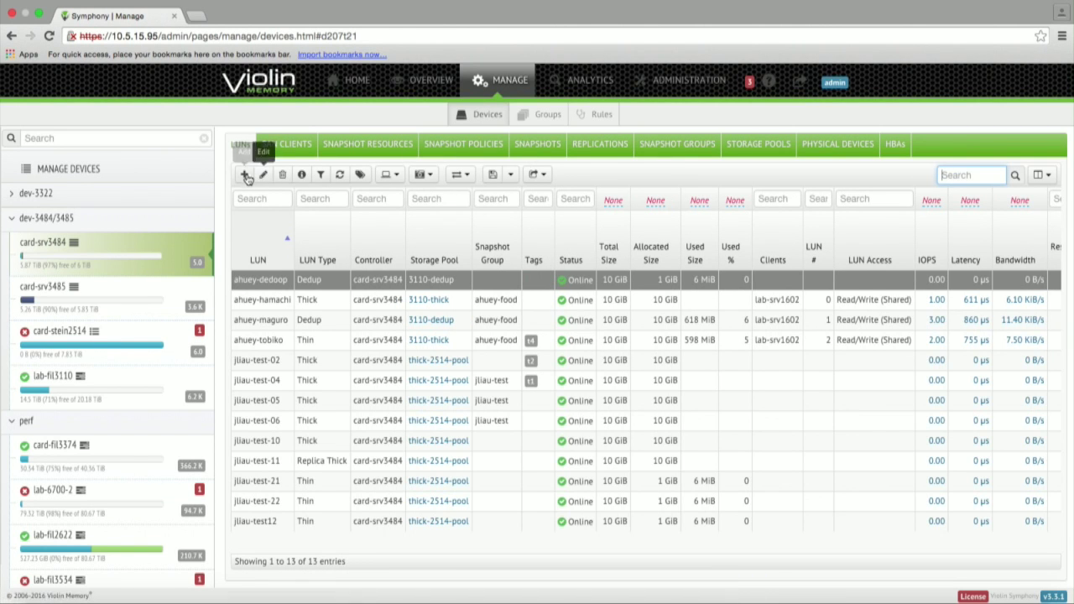
click(246, 175)
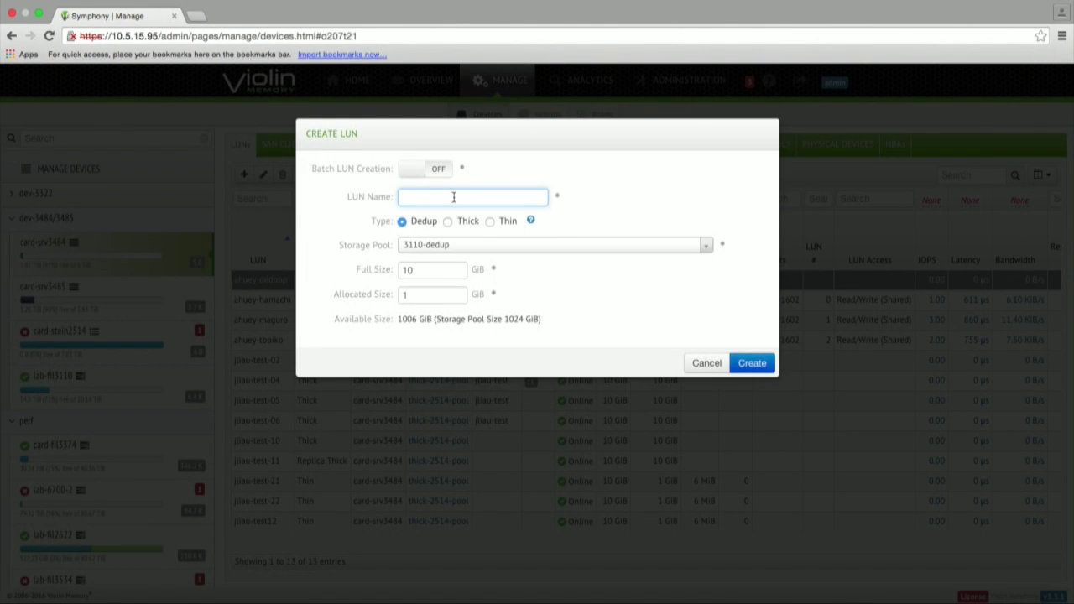
click(453, 197)
text(ddd)
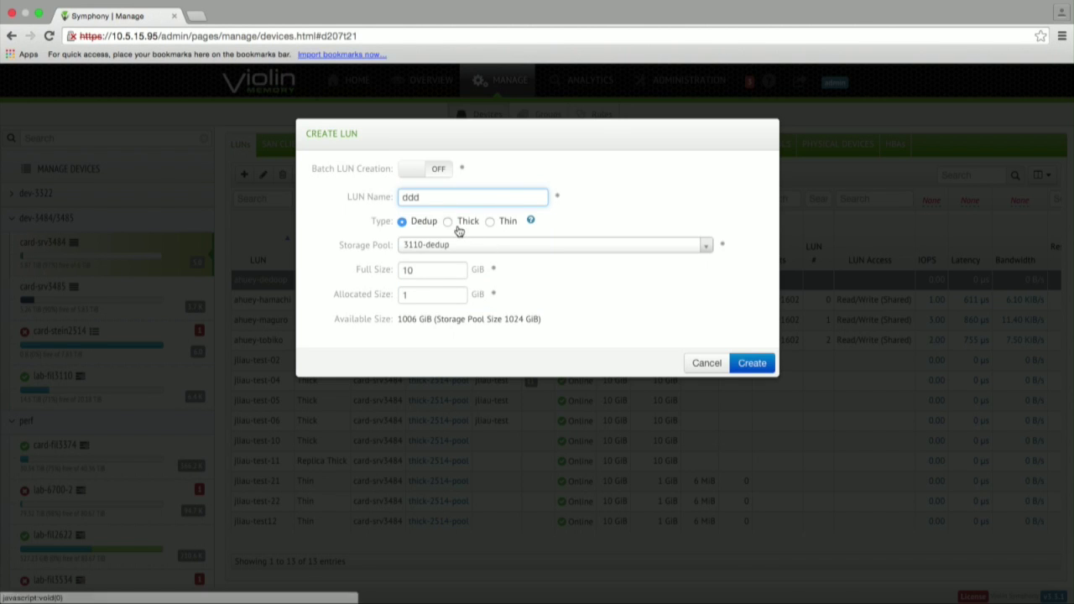
click(466, 223)
click(505, 223)
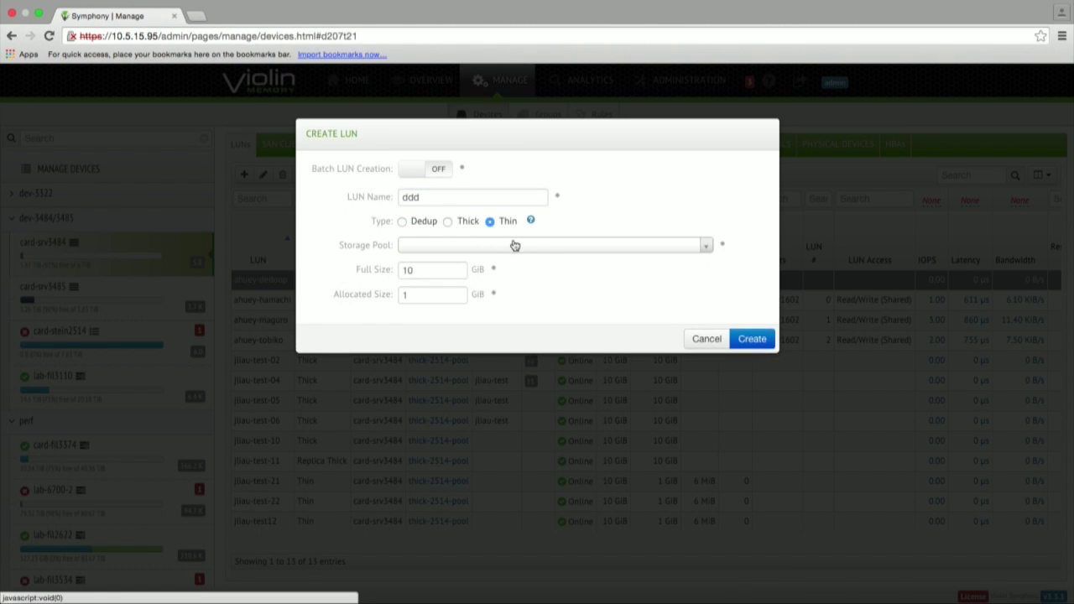
click(426, 222)
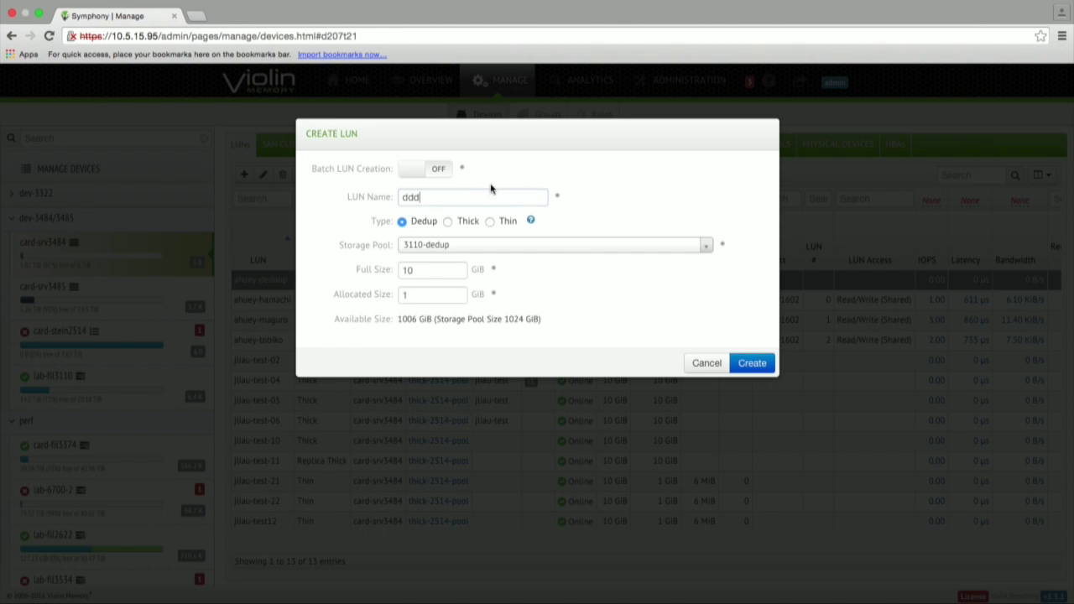
click(441, 170)
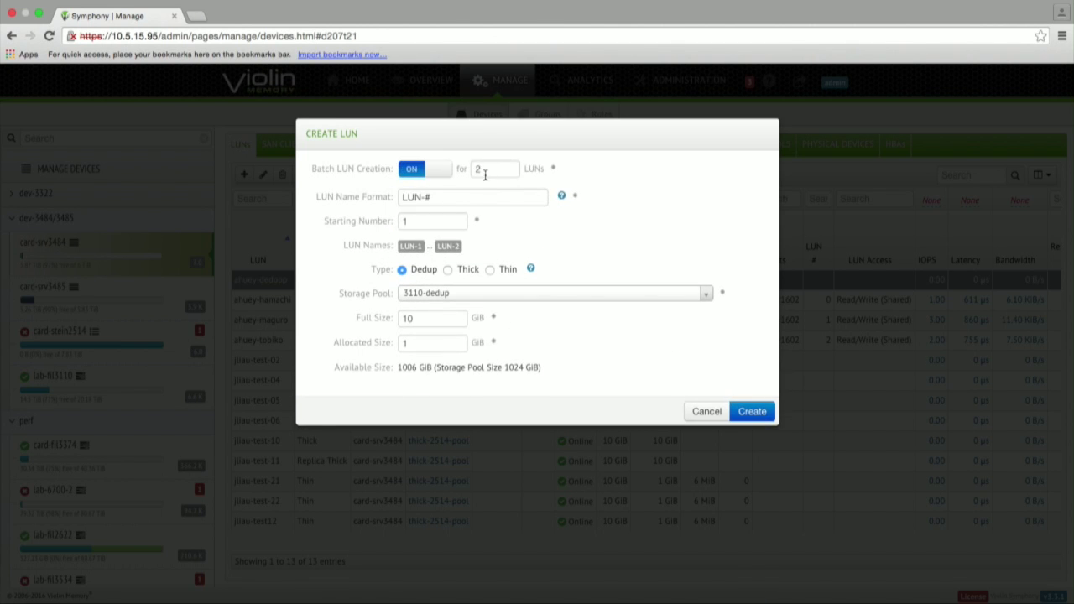
click(484, 171)
key(BackSpace)
text(100)
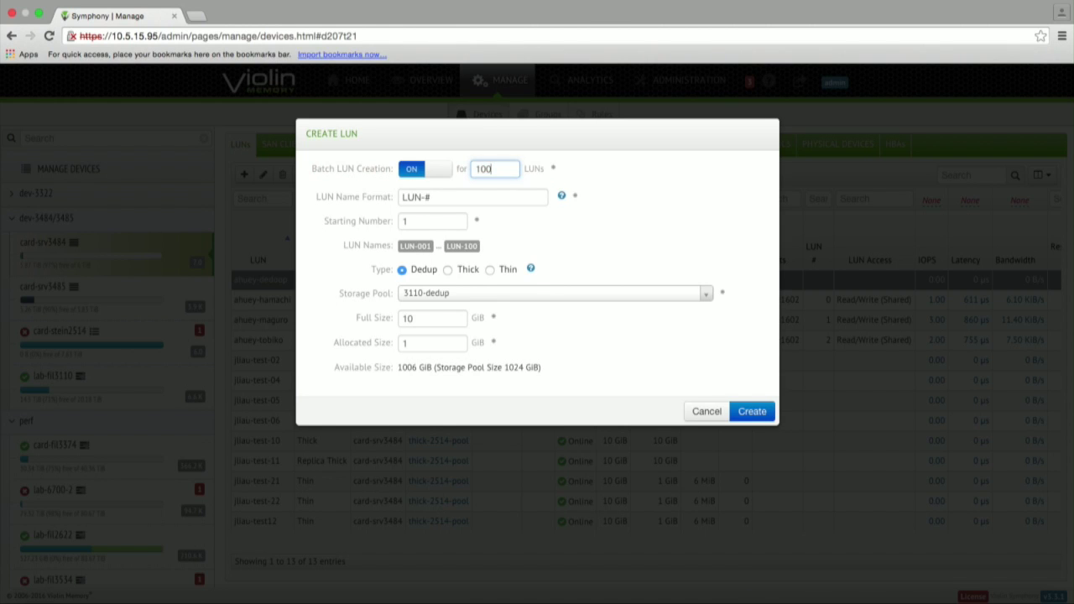
double_click(411, 197)
text(demo)
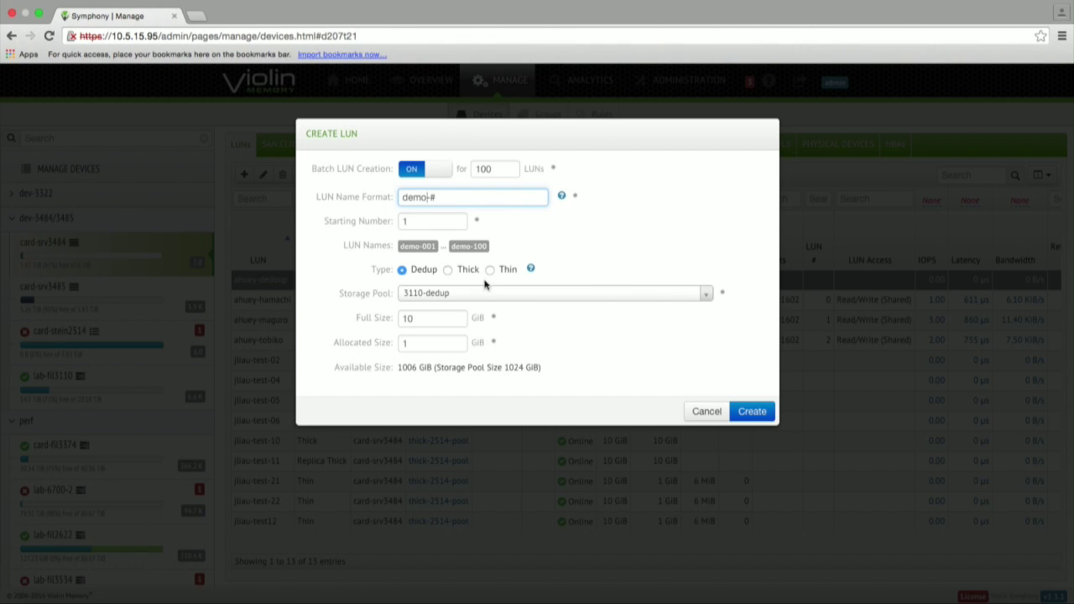
click(449, 269)
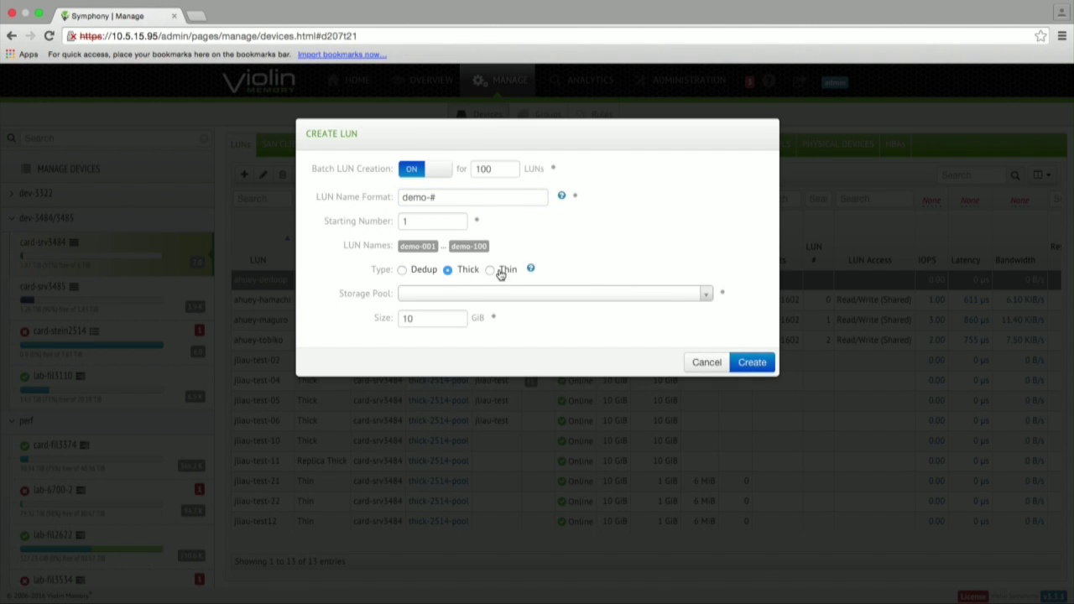
click(494, 270)
click(451, 270)
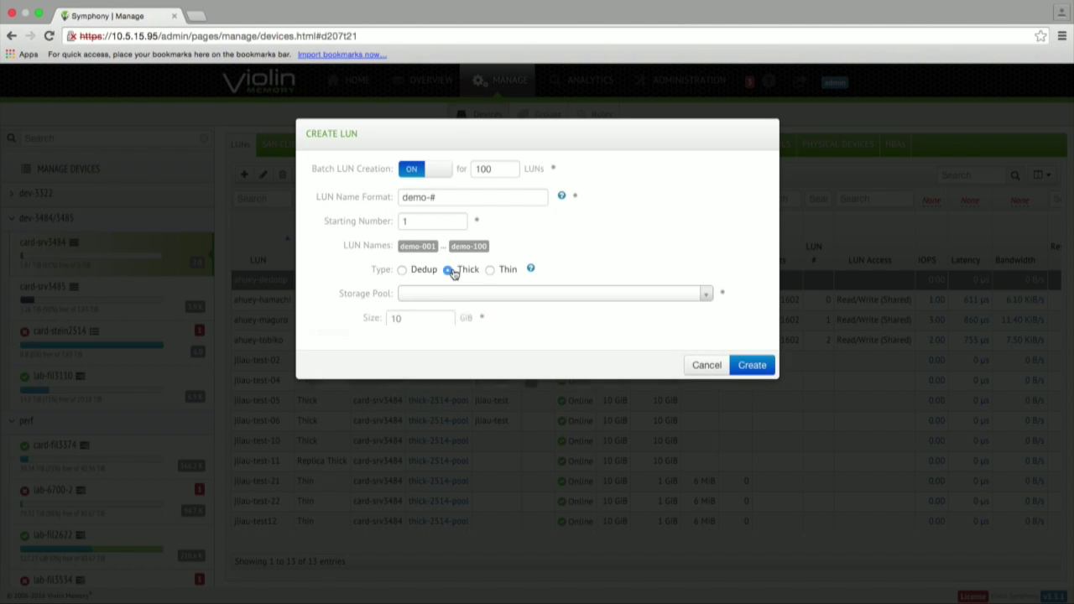
click(423, 271)
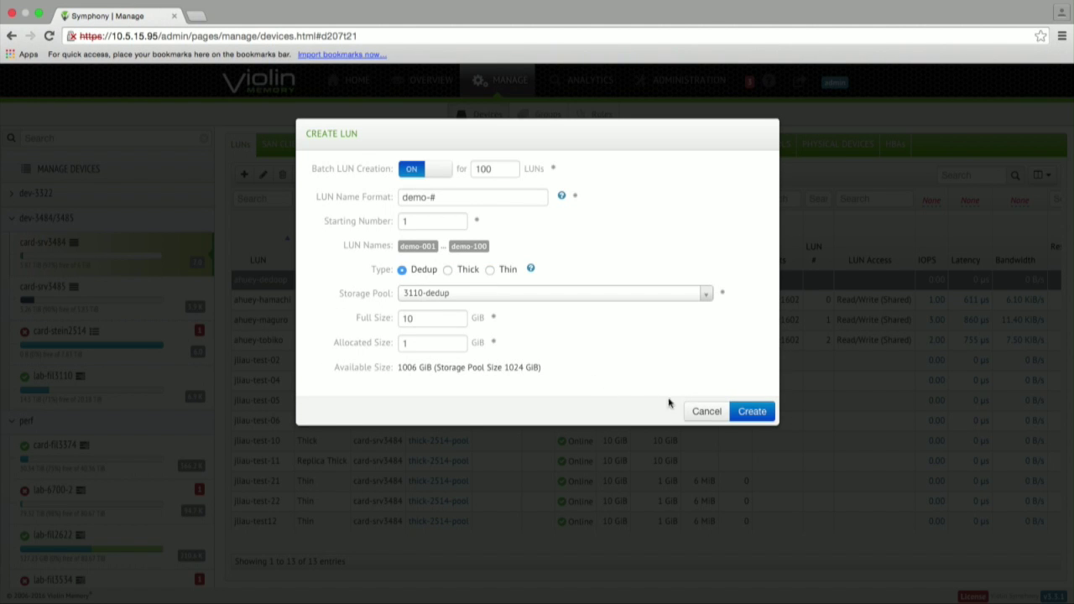
click(706, 411)
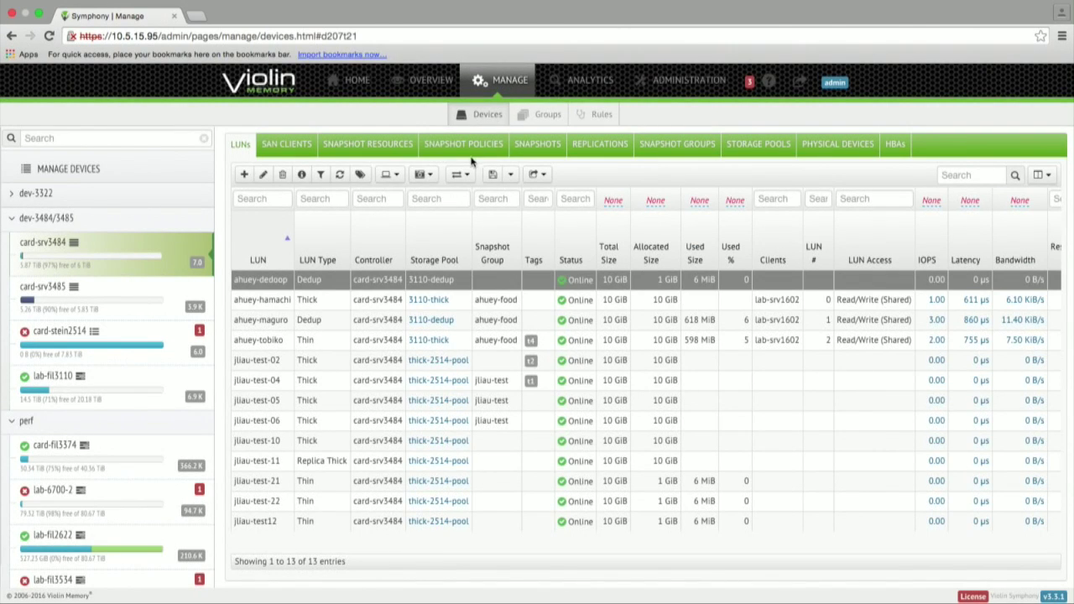
Start a snapshot policy for LUN jliau-test-04 with scheduled snapshots turned on
click(467, 148)
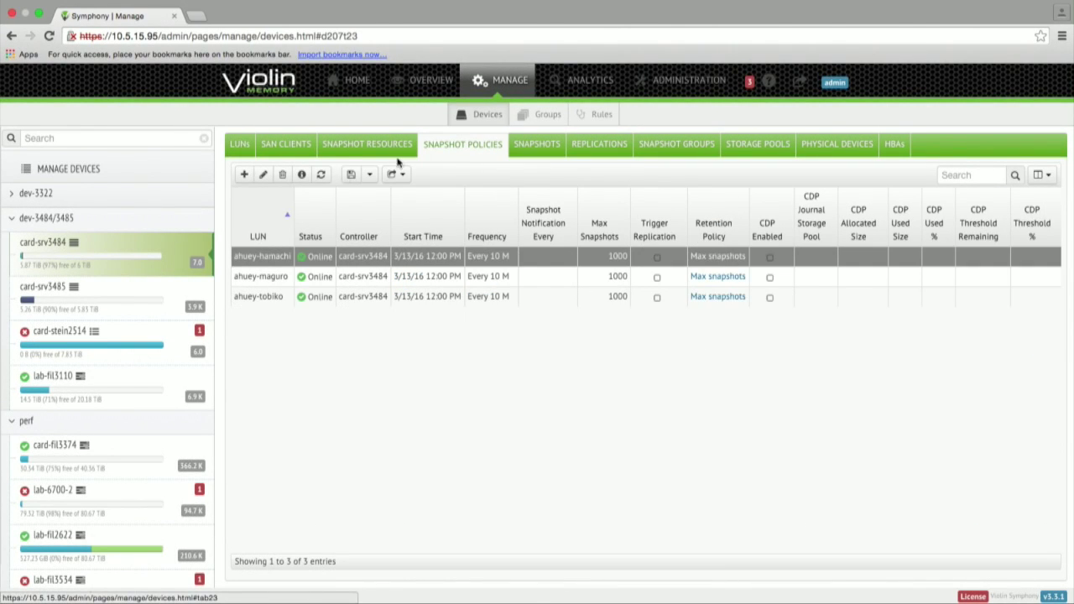
click(243, 174)
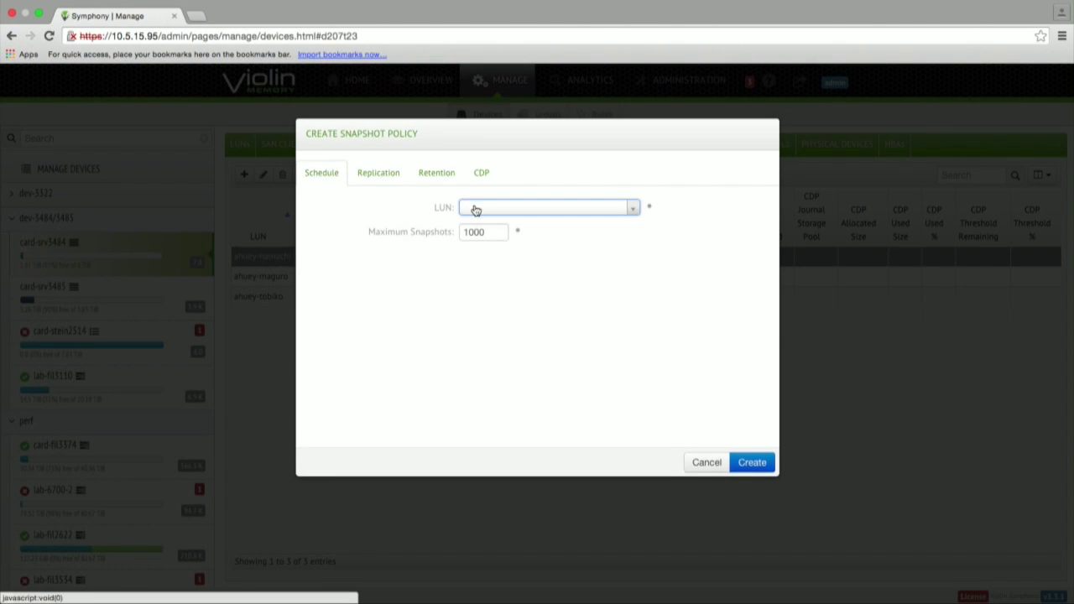
click(476, 209)
click(532, 246)
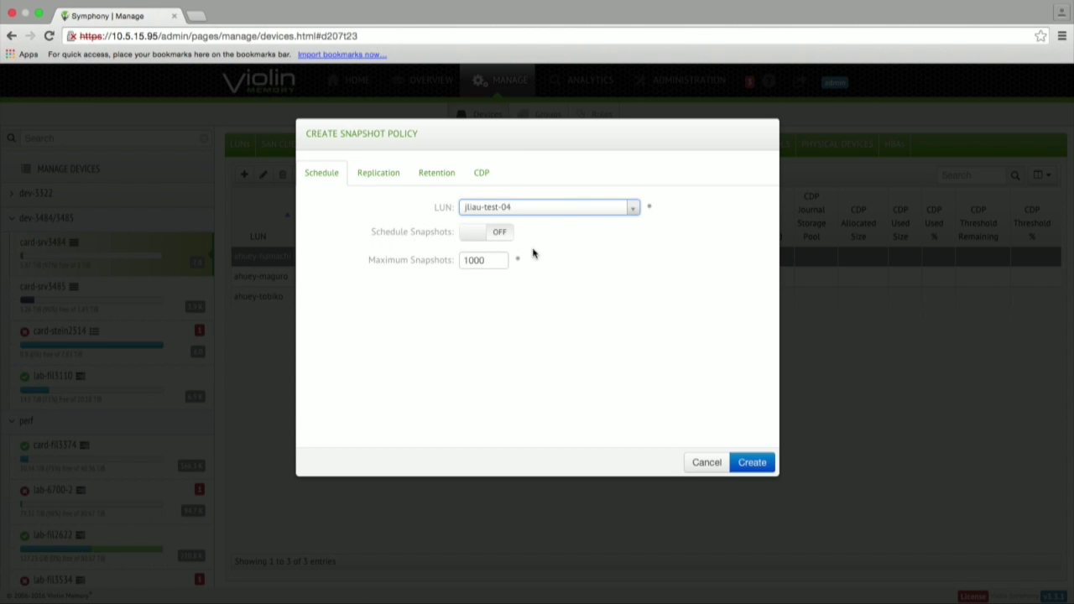
click(501, 236)
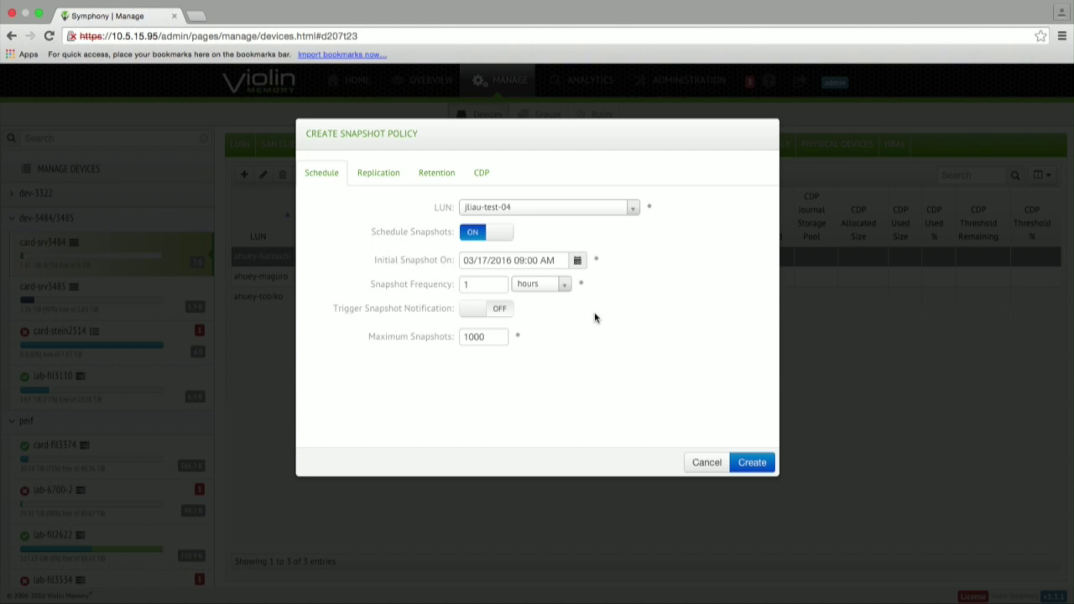
Review the replication and retention options, then enable CDP on the 3110-thick storage pool
click(391, 173)
click(447, 173)
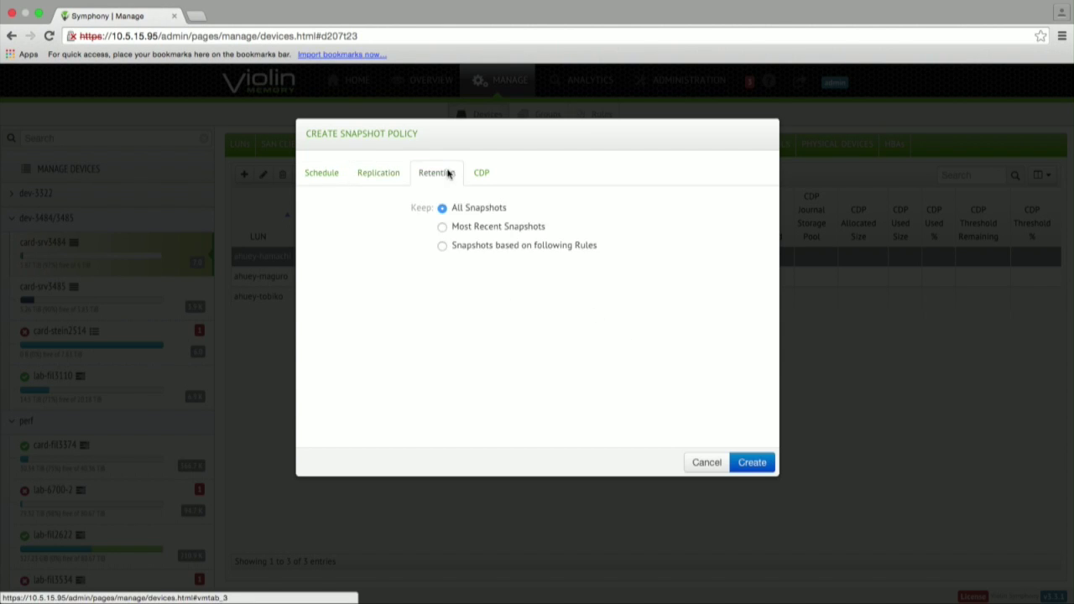
click(480, 174)
click(480, 208)
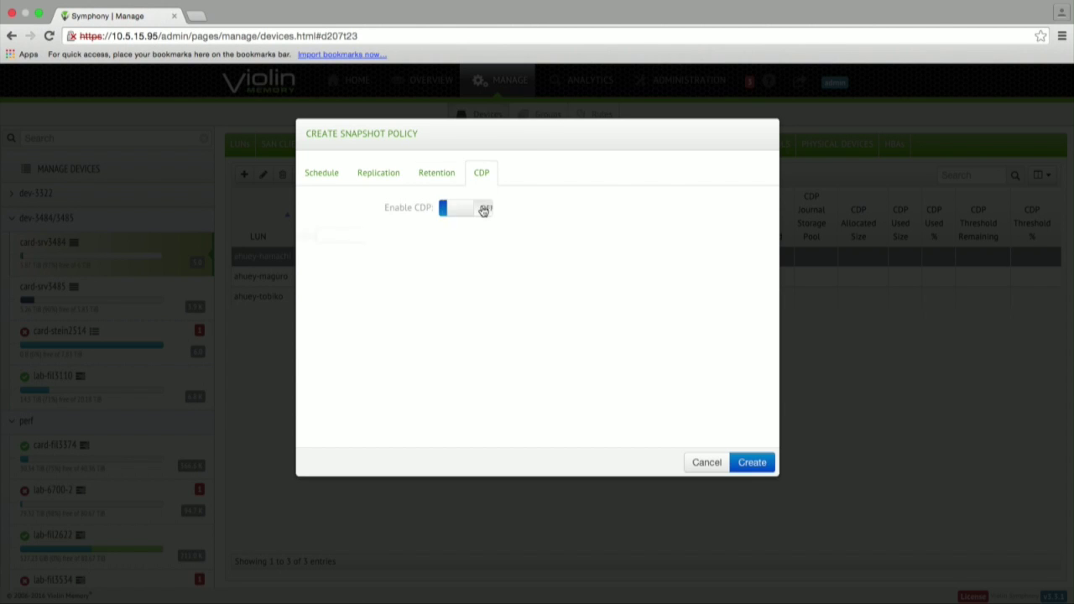
click(479, 235)
click(504, 280)
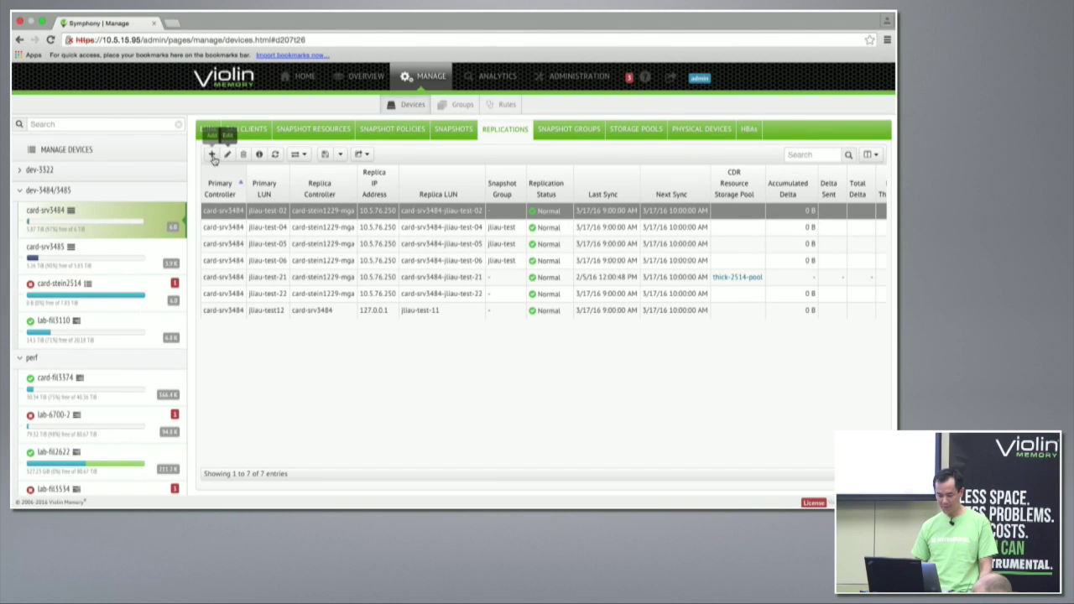
Set primary LUN ahuey-maguro, replica card-srv3485 at 10.5.77.198, and Thin replica LUN type
click(212, 156)
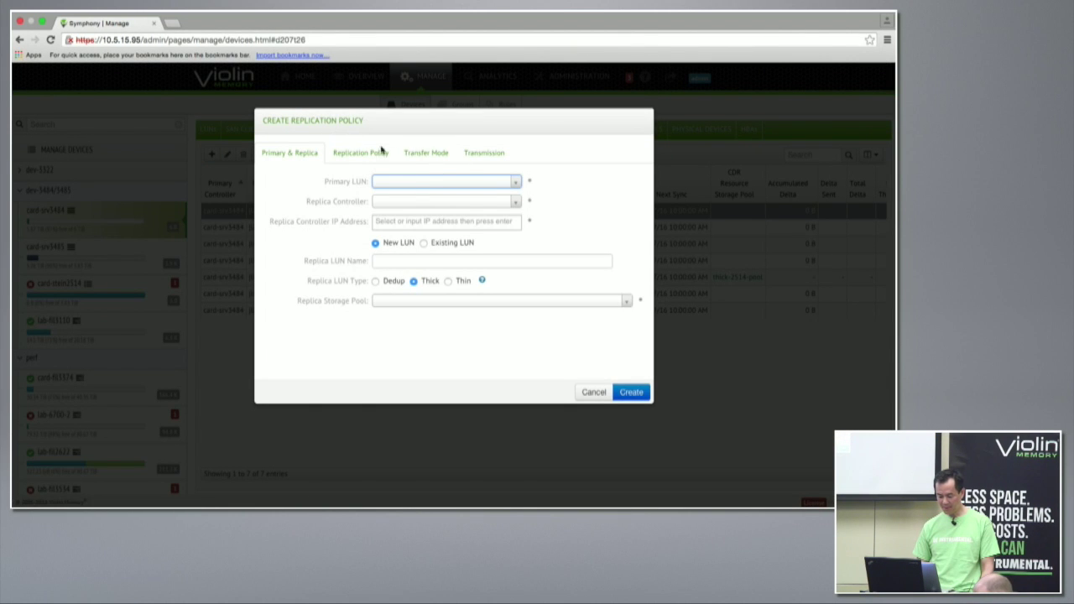
click(487, 181)
click(485, 211)
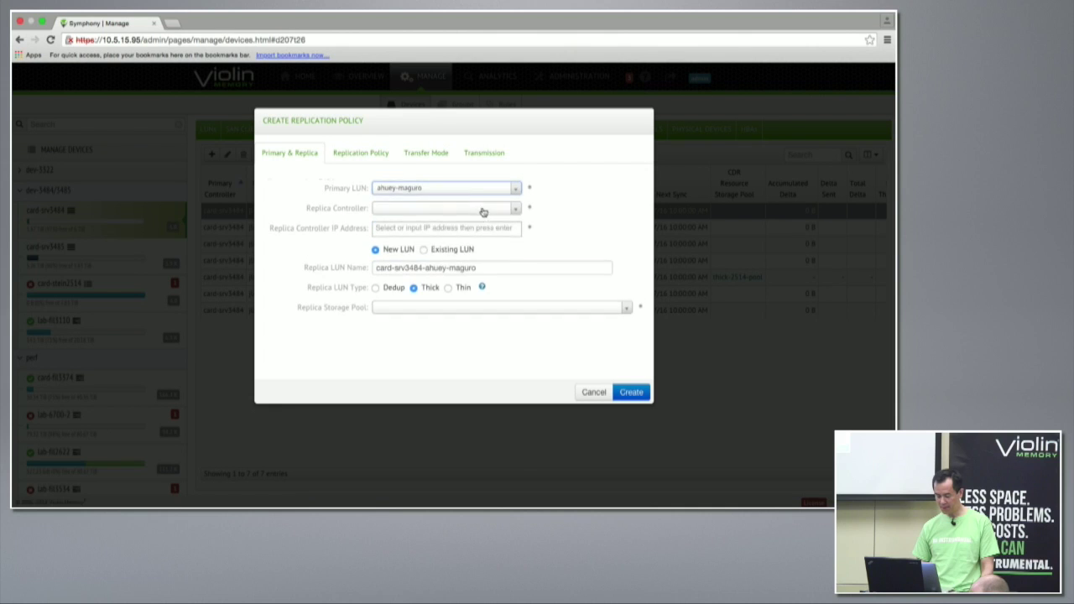
click(494, 220)
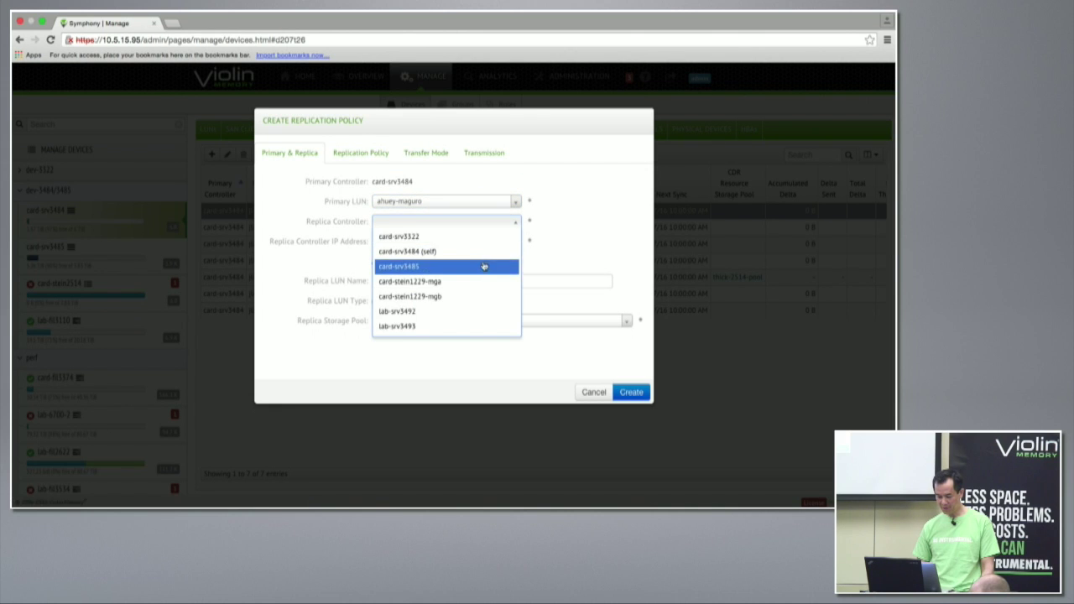
click(483, 266)
click(477, 242)
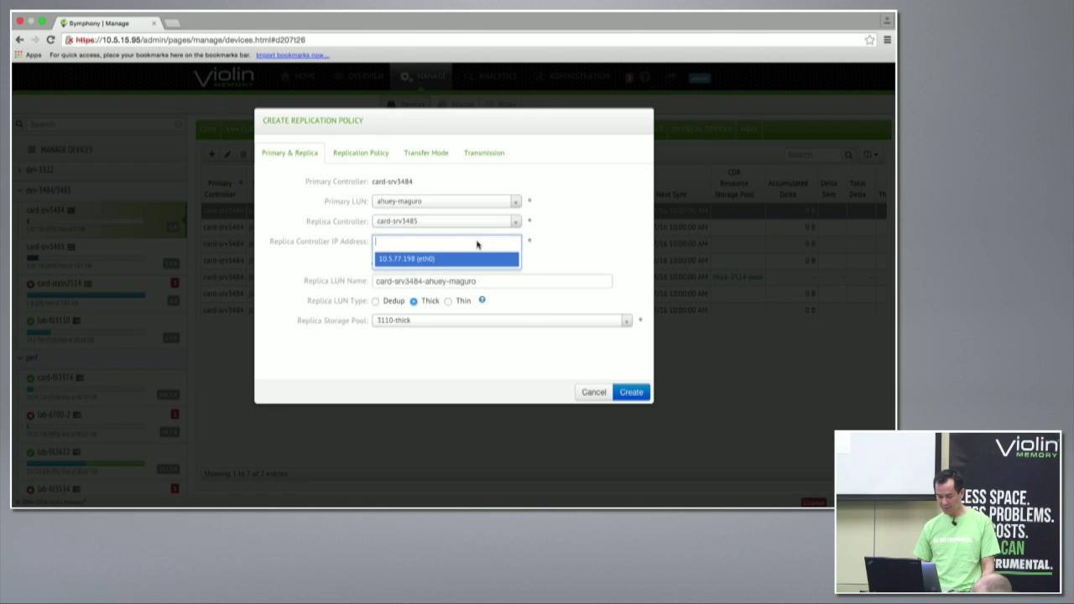
click(438, 260)
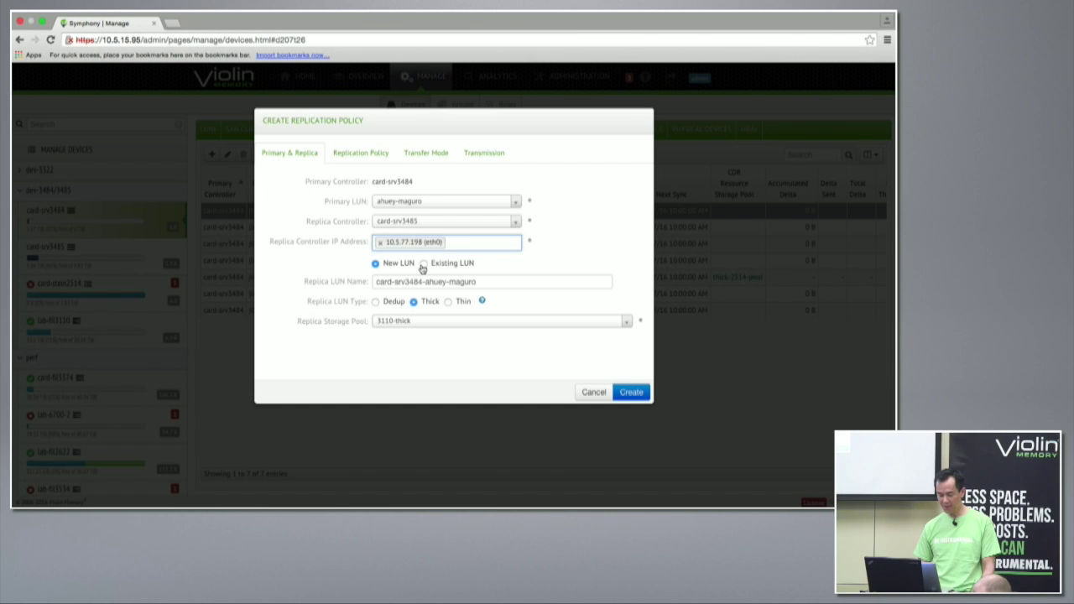
click(379, 304)
click(431, 308)
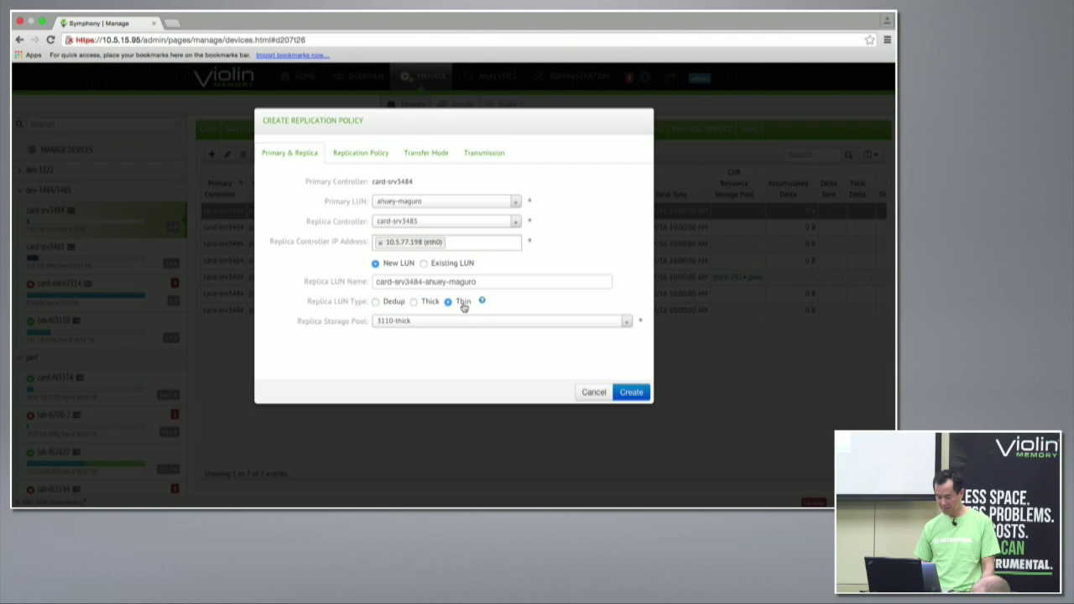
Switch to watermark replication with compression and RC4 encryption, then cancel the policy
click(369, 160)
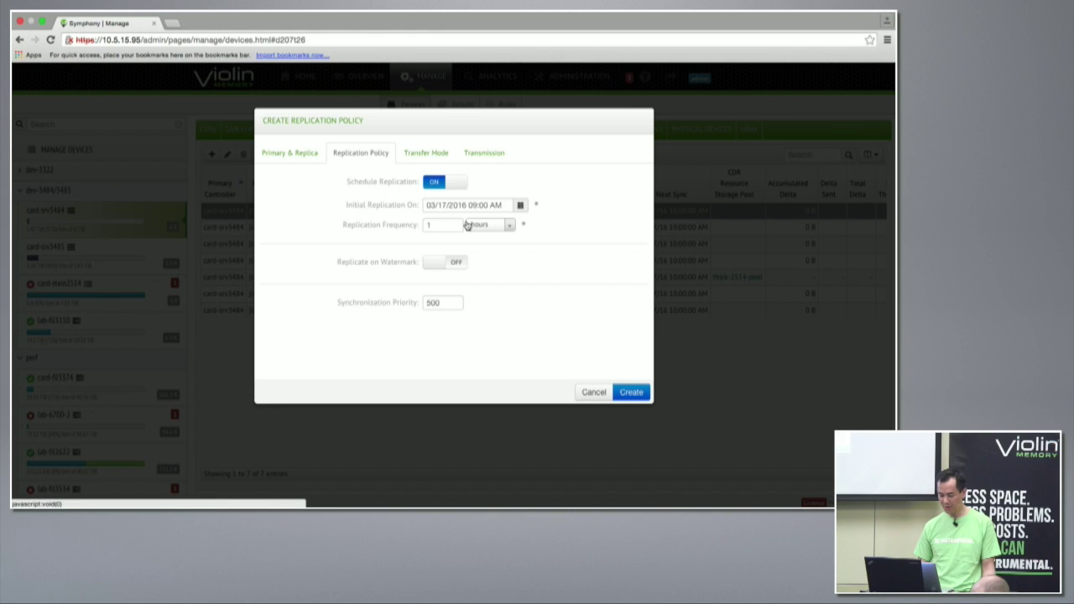
click(439, 184)
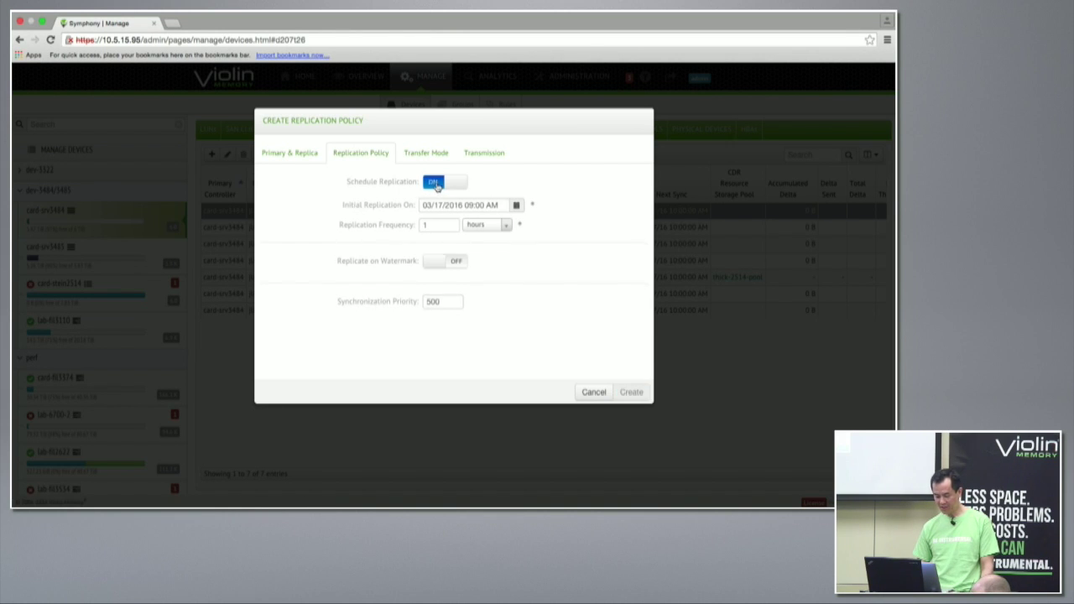
click(456, 227)
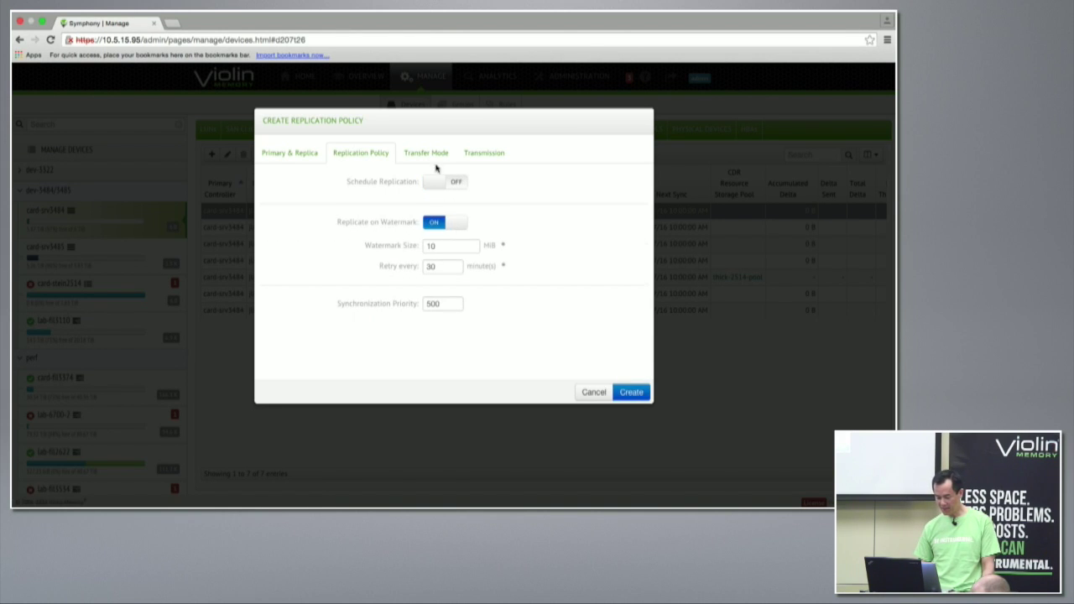
click(461, 155)
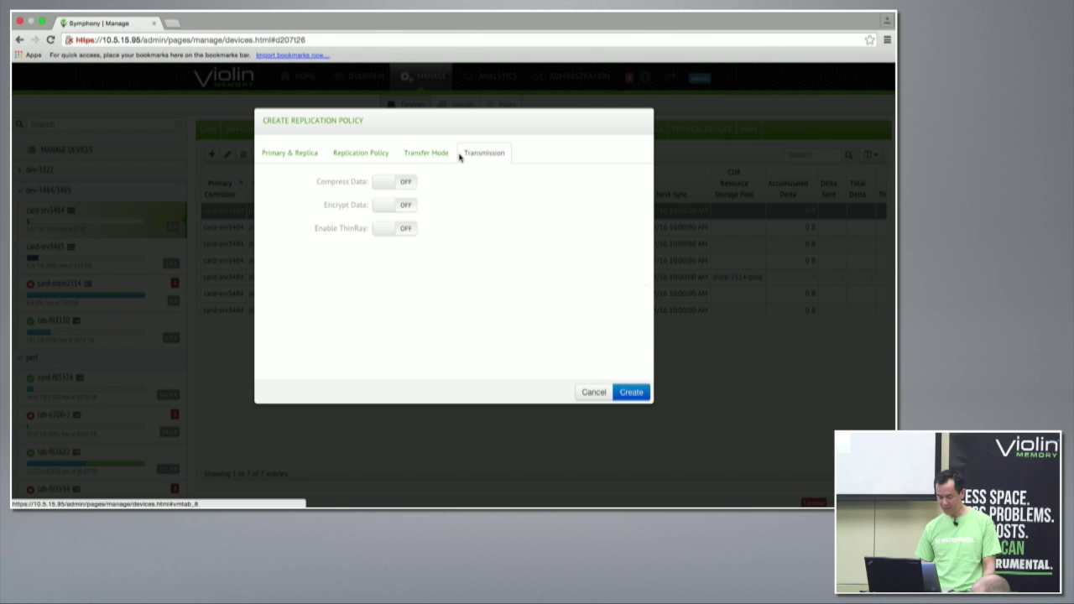
click(407, 184)
click(407, 207)
click(426, 230)
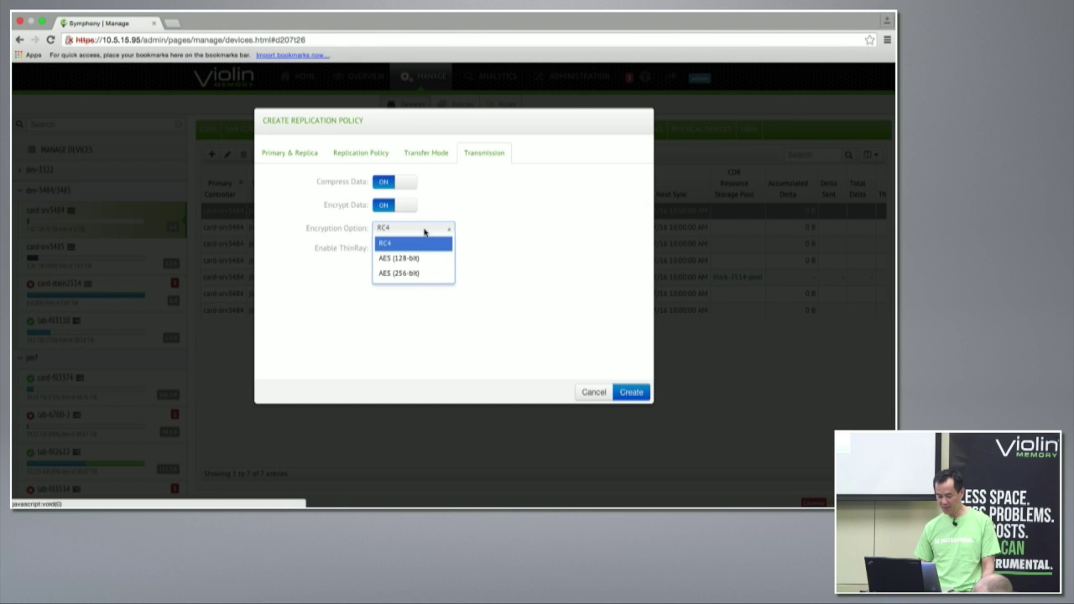
click(446, 205)
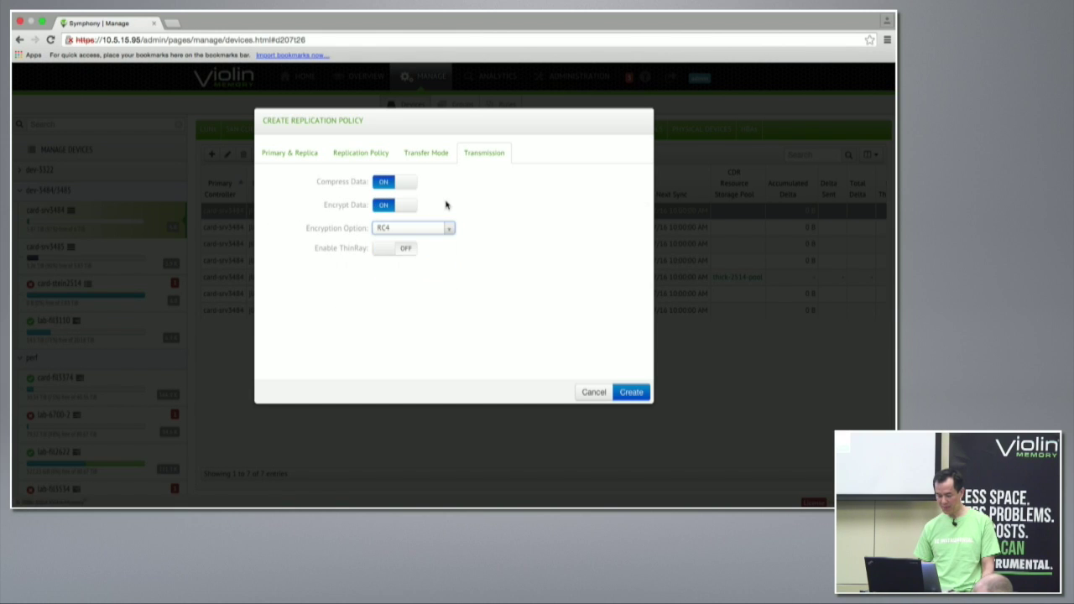
click(312, 158)
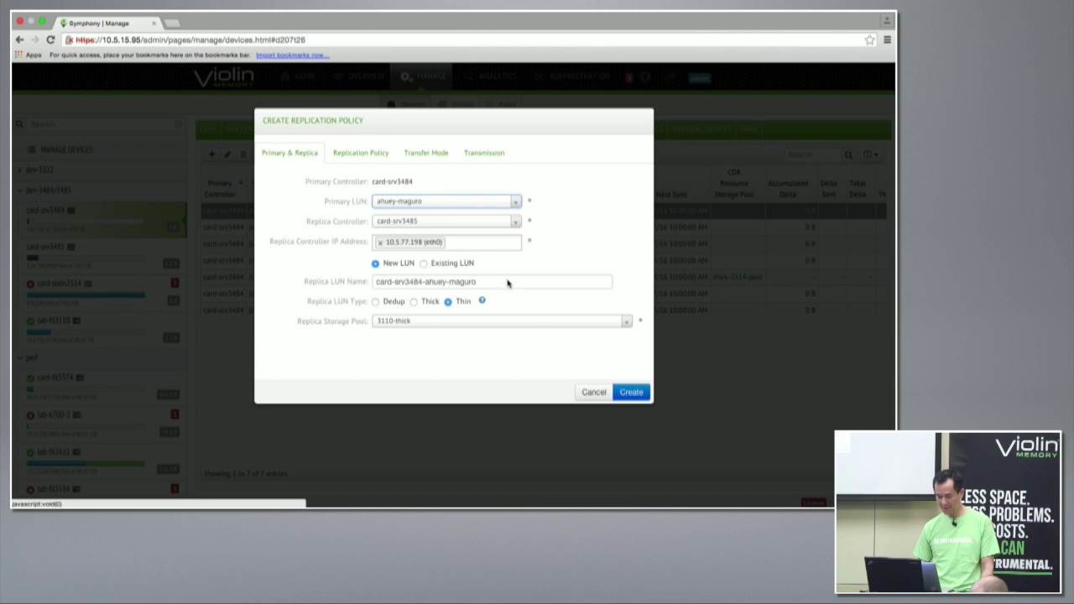
click(597, 395)
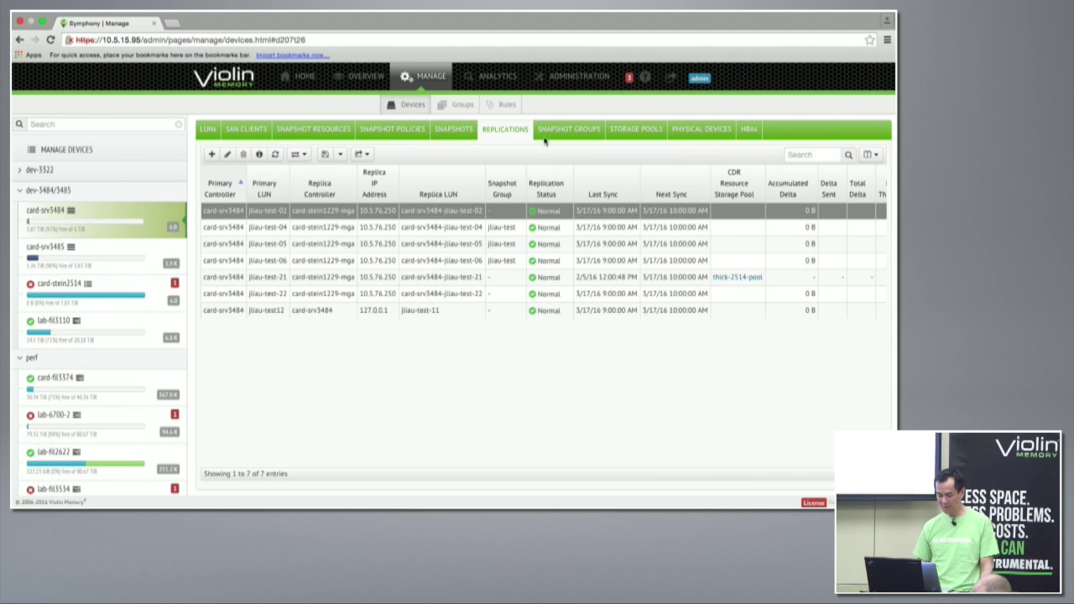
In Administration > Devices, enable failover for card-srv3484 with secondary card-srv3485 and stretched cluster on
click(575, 80)
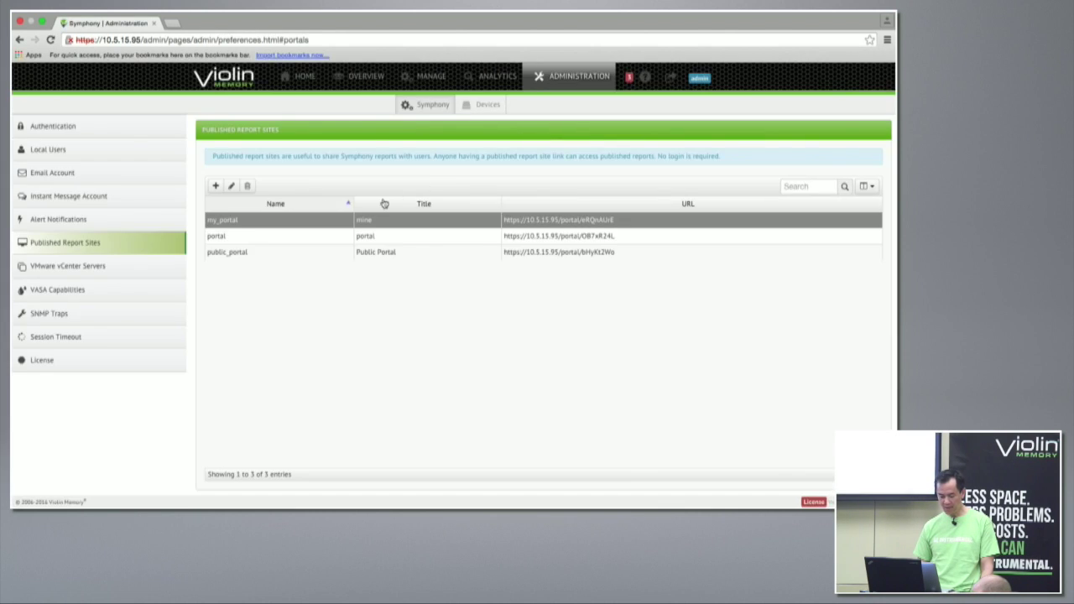
click(485, 105)
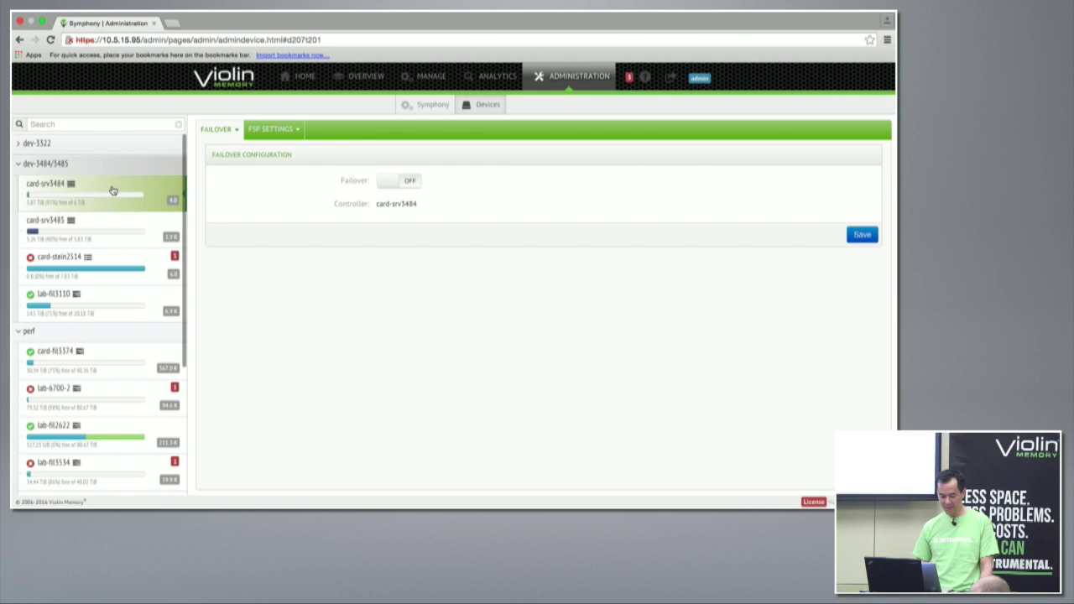
click(410, 181)
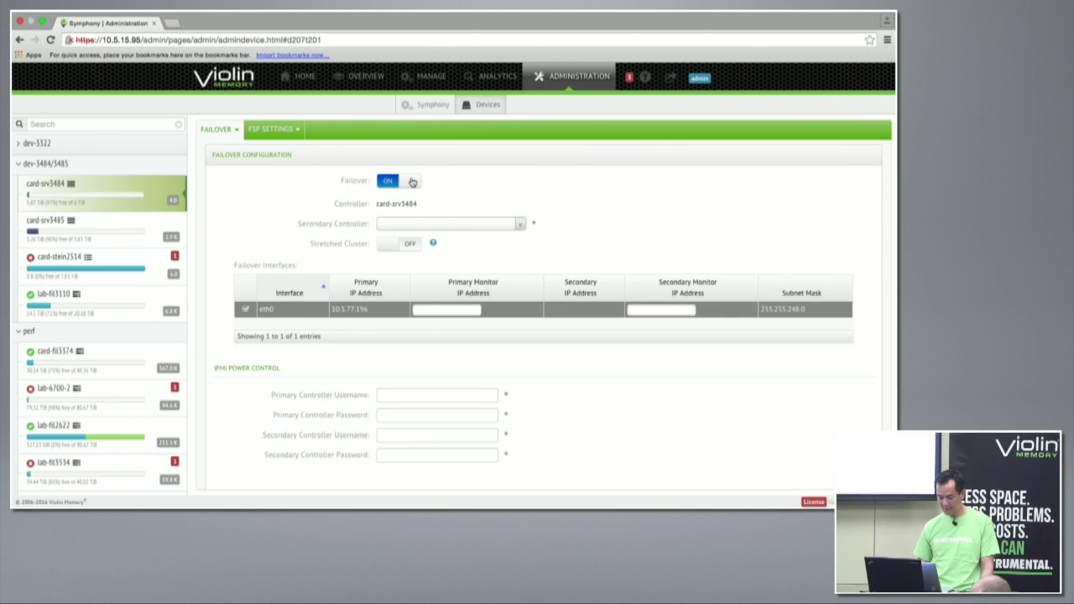
click(479, 223)
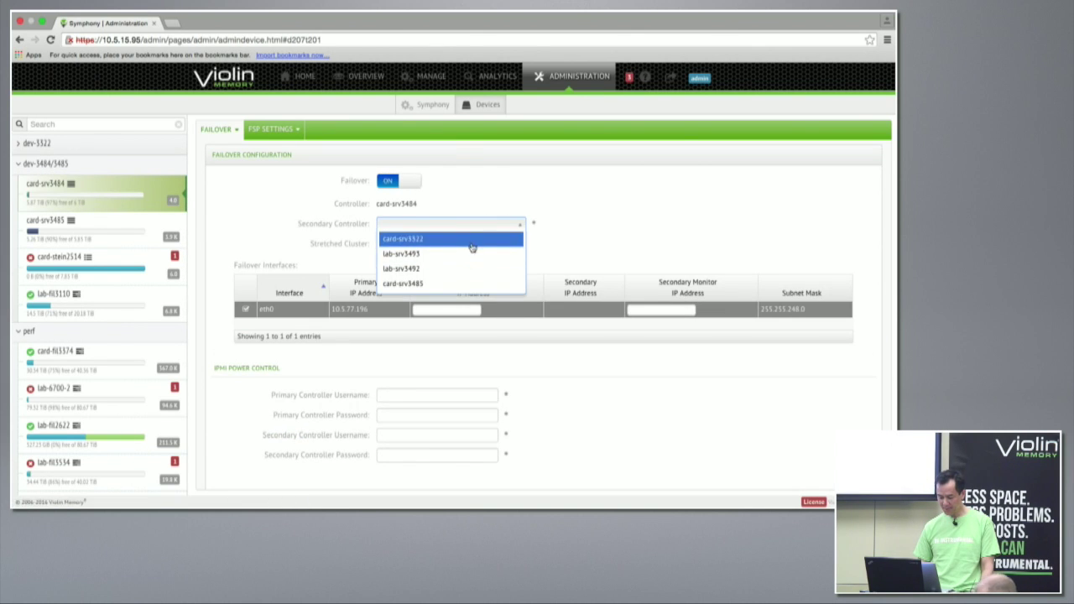
click(449, 283)
click(411, 245)
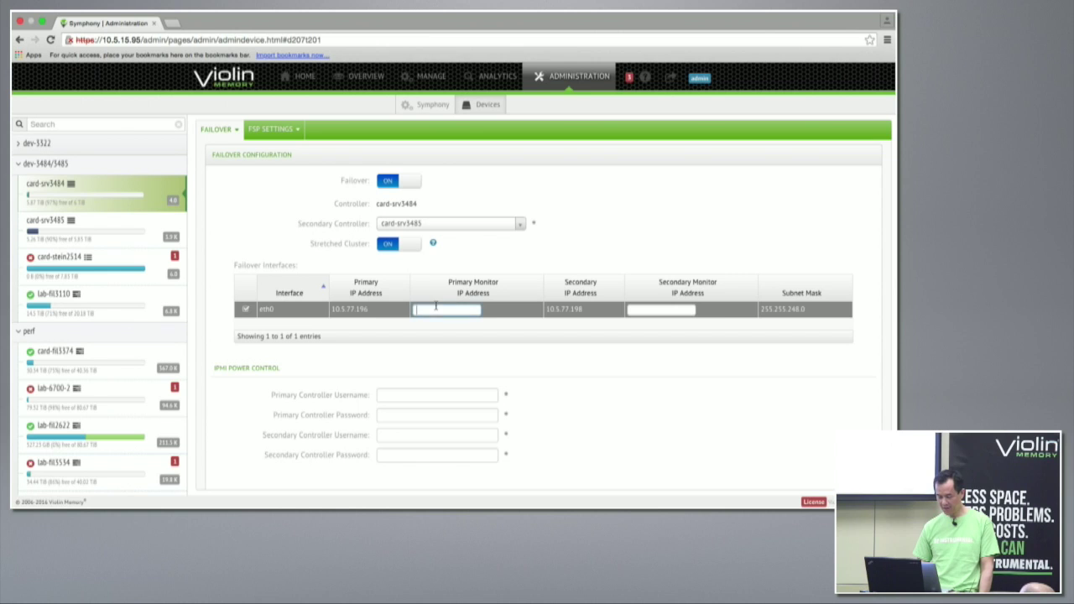
click(408, 398)
scroll(559, 399, down, 1)
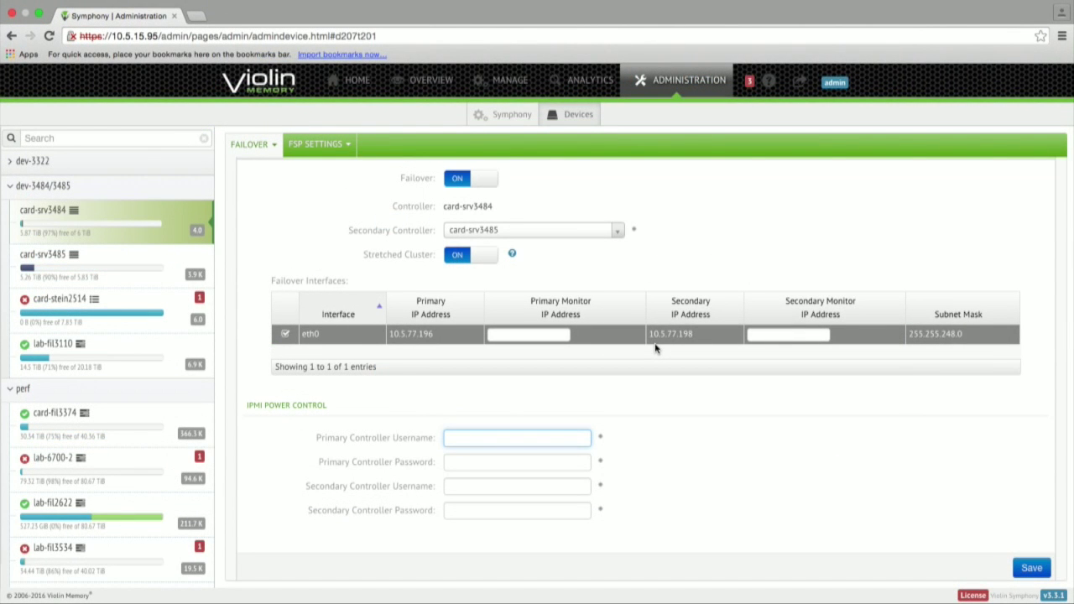
In Analytics Reports, open the FSP Inventory Snapshot Resources report for All FSPs
click(587, 81)
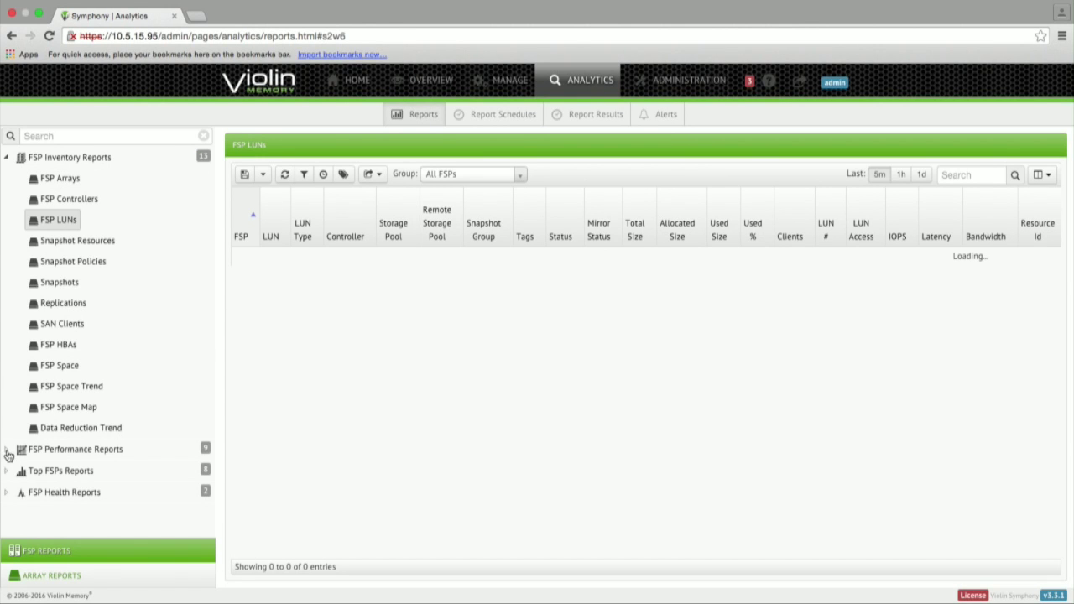
click(6, 450)
scroll(89, 443, down, 4)
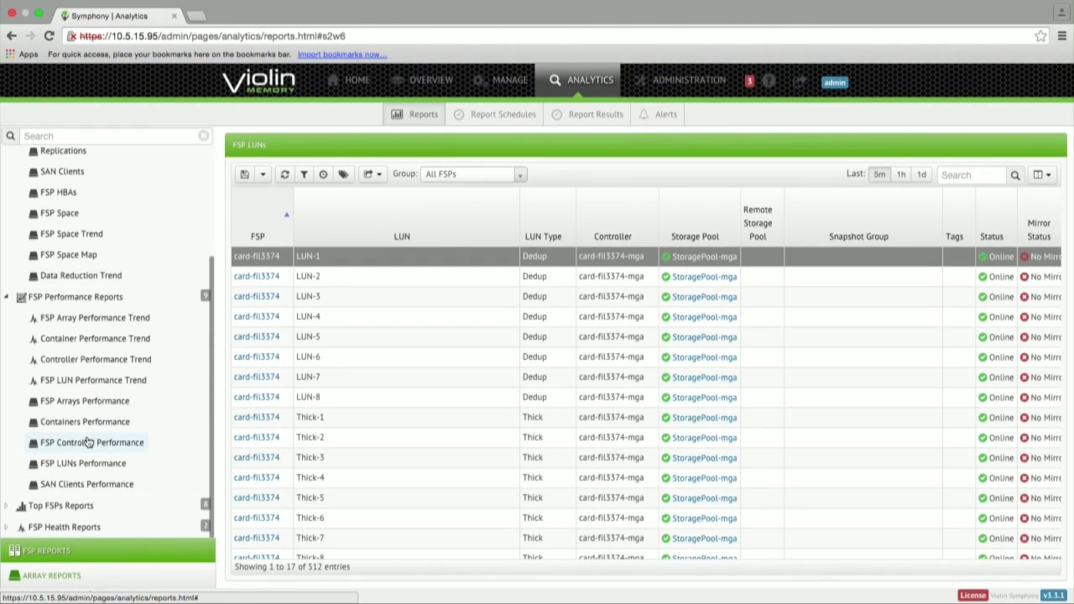
scroll(88, 443, up, 4)
click(67, 220)
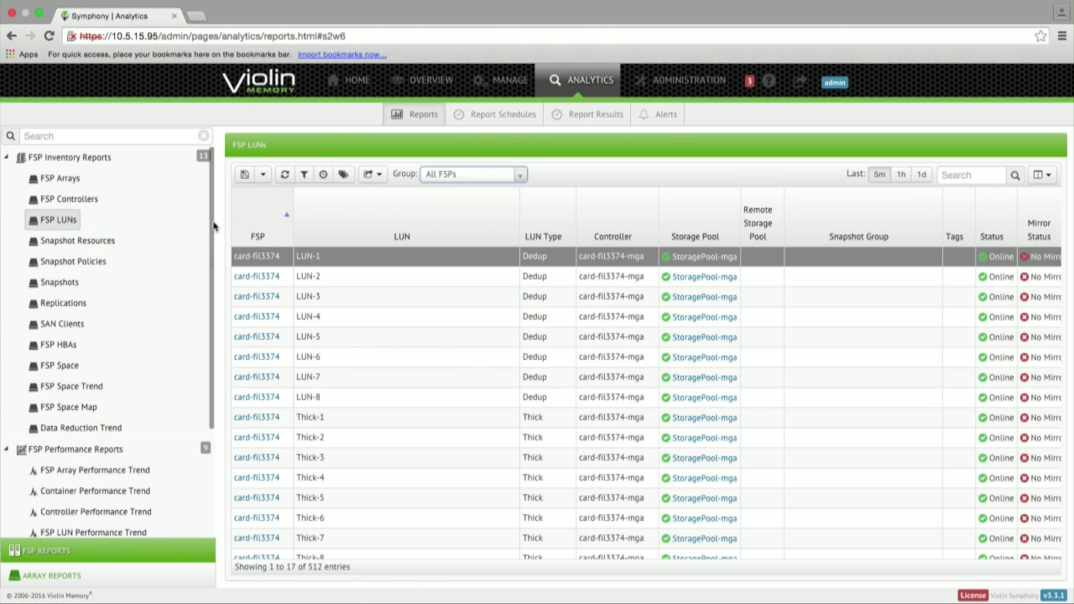
click(513, 176)
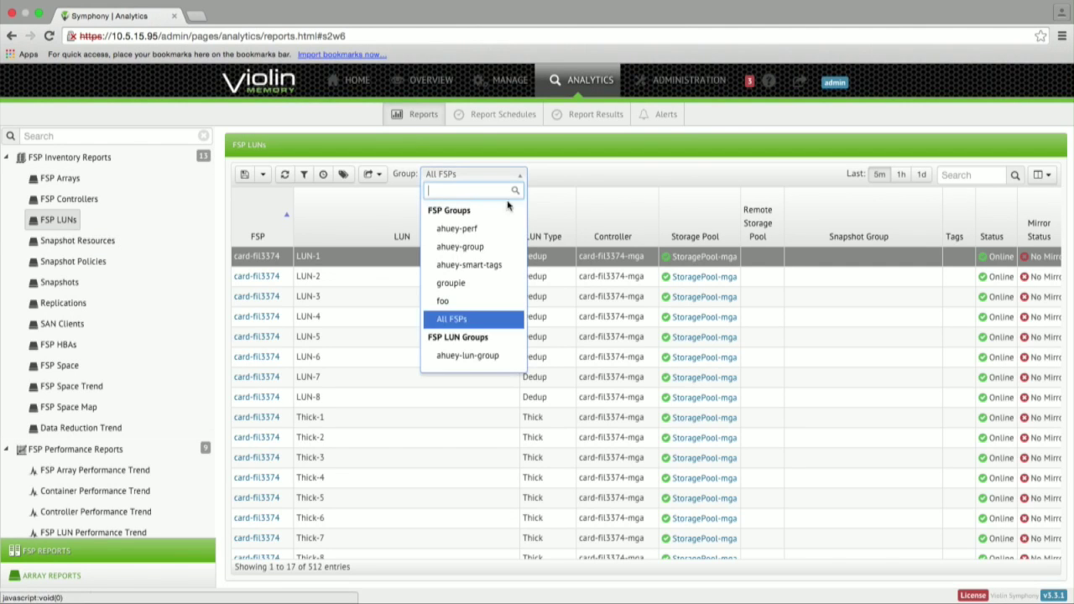
click(95, 241)
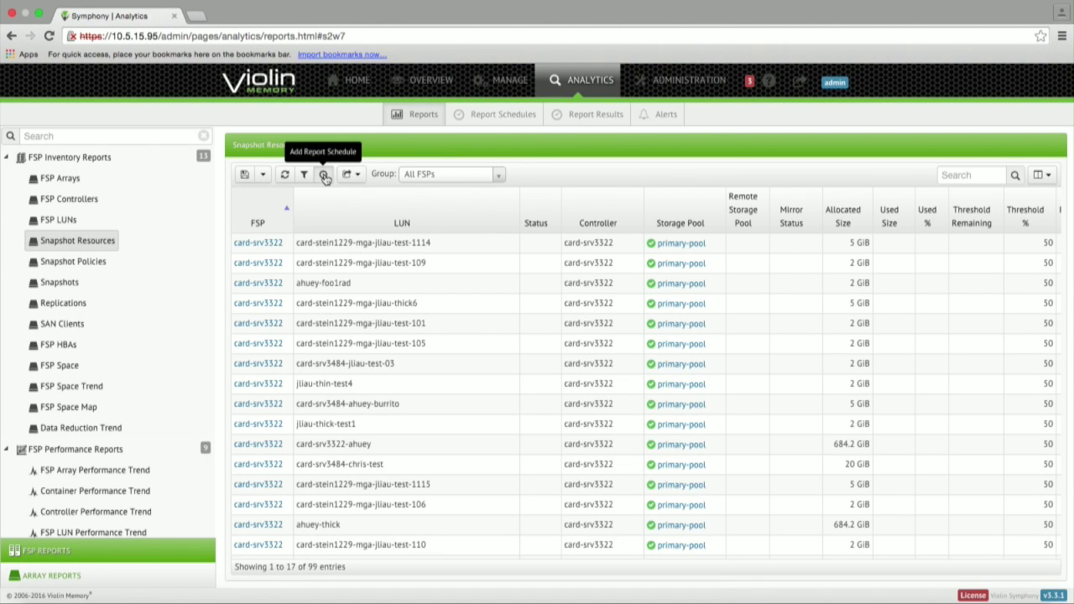
click(323, 176)
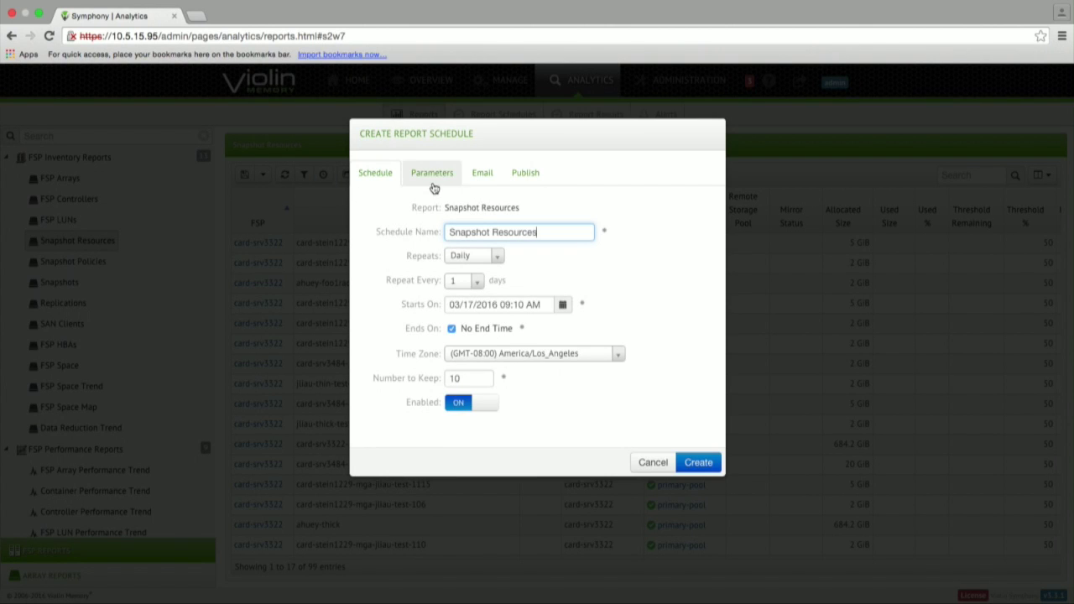
click(477, 281)
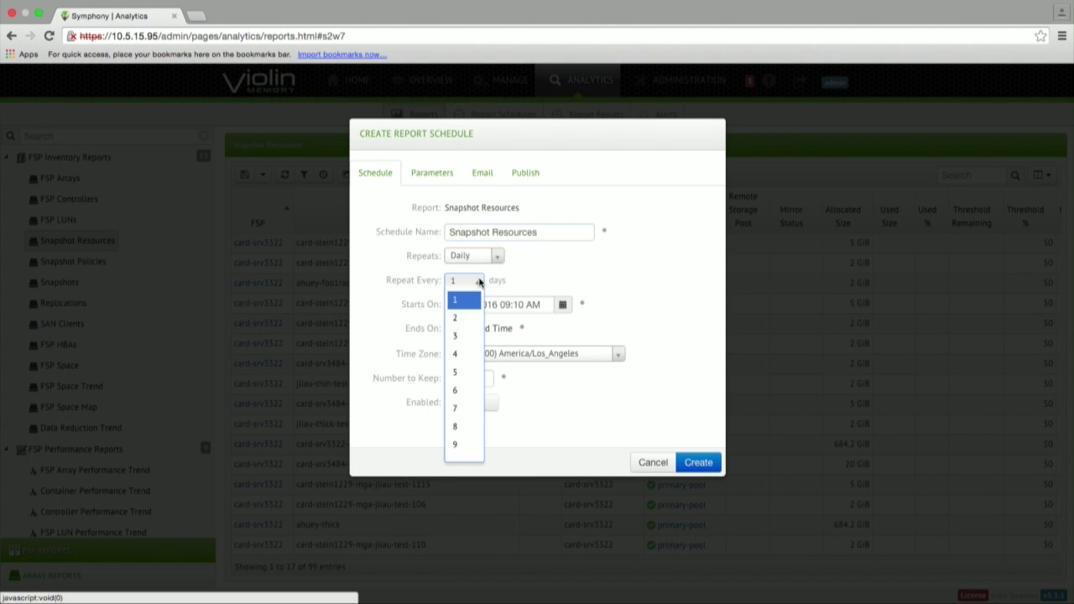
click(537, 280)
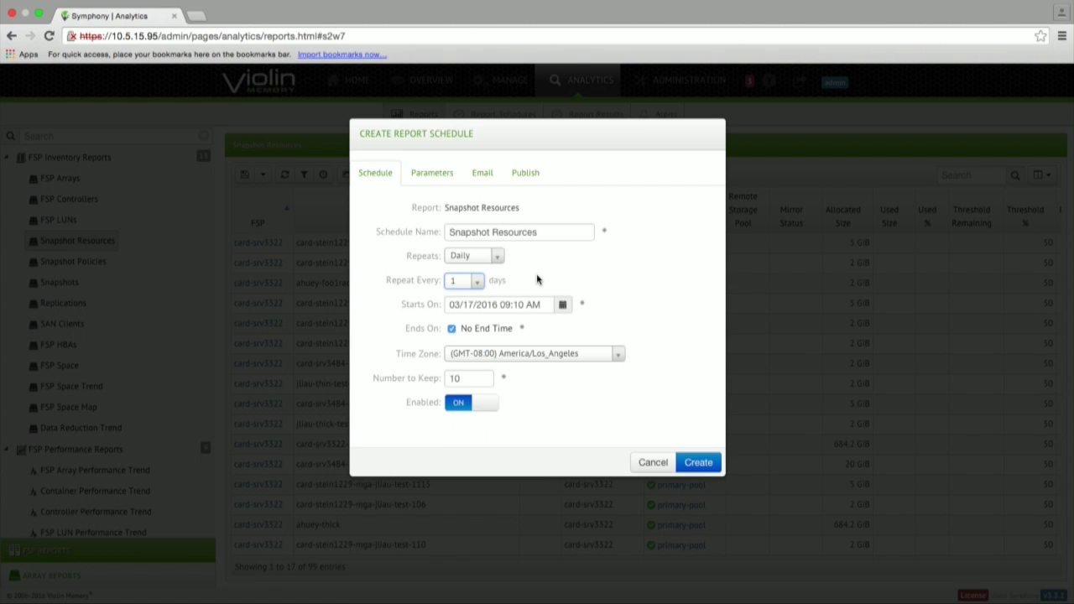
click(442, 174)
click(483, 174)
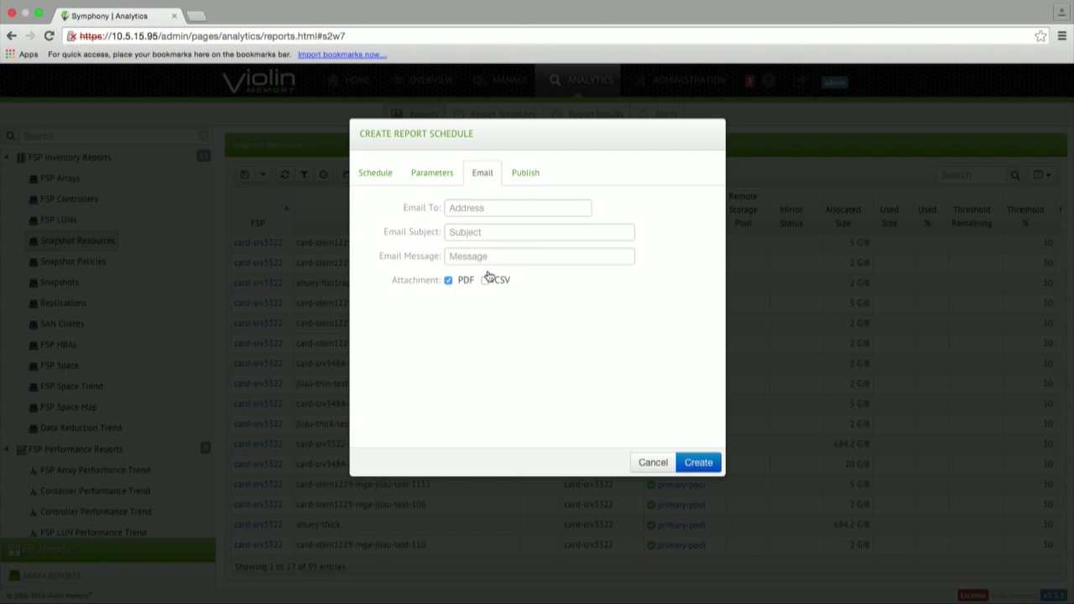
click(529, 176)
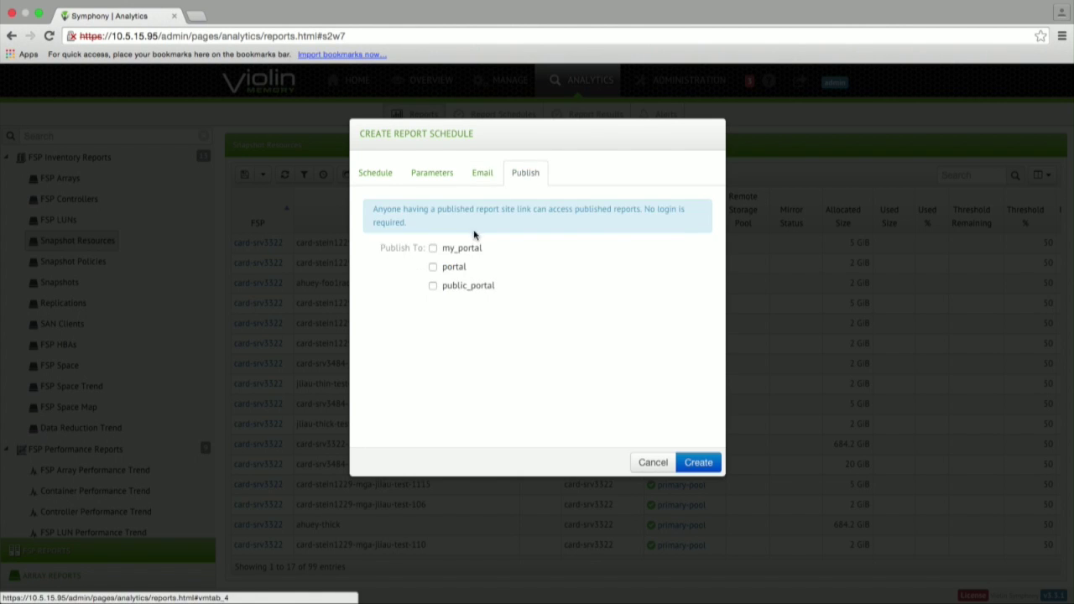
click(652, 462)
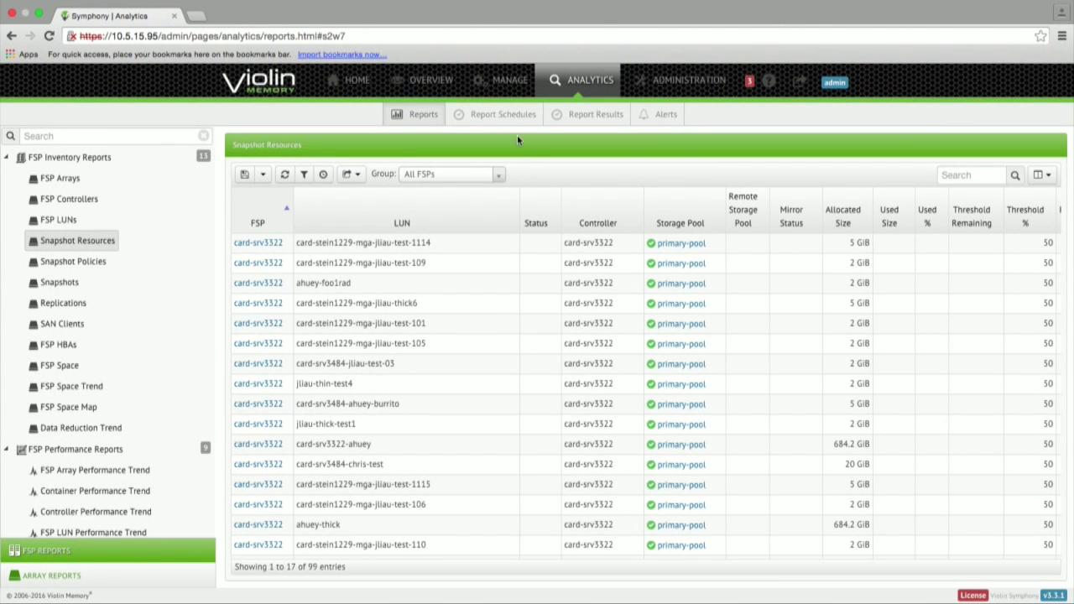
Pick the FSP LUNs for taggy schedule, then select the public_portal URL under Published Report Sites
click(510, 117)
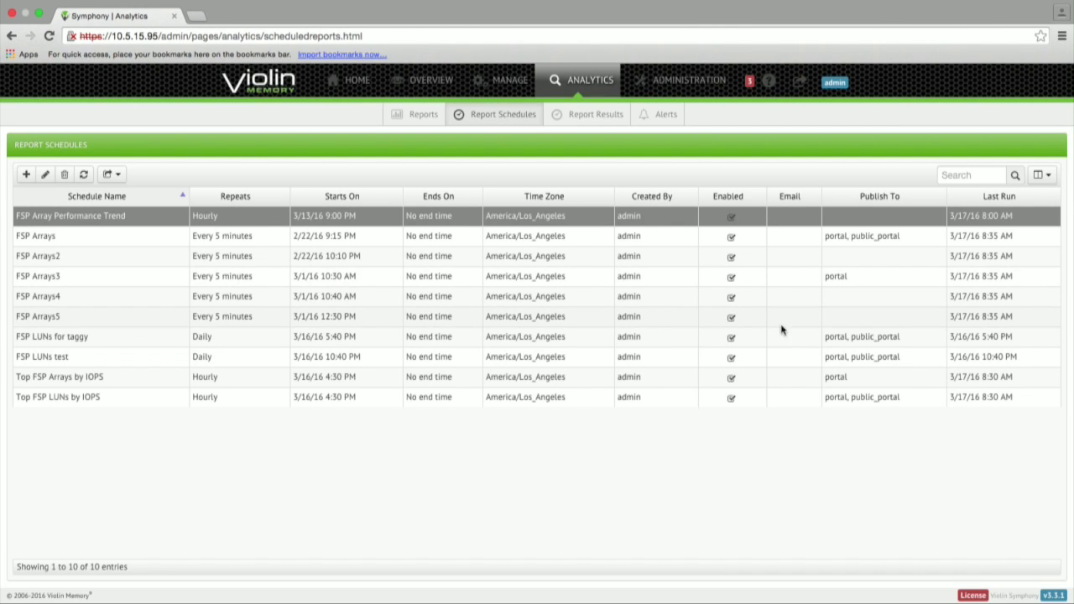
click(837, 337)
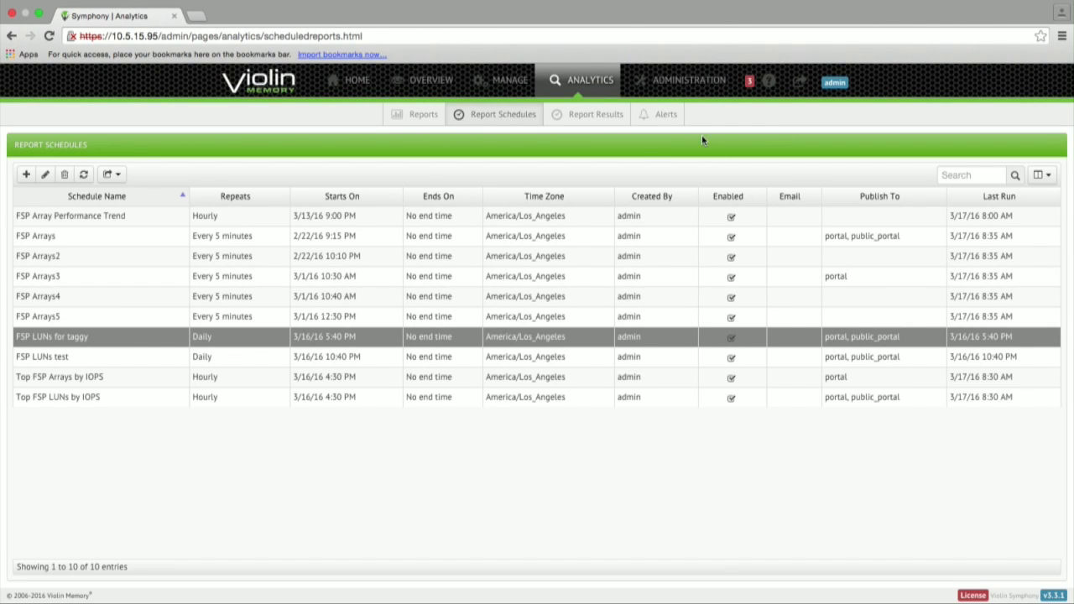
click(689, 79)
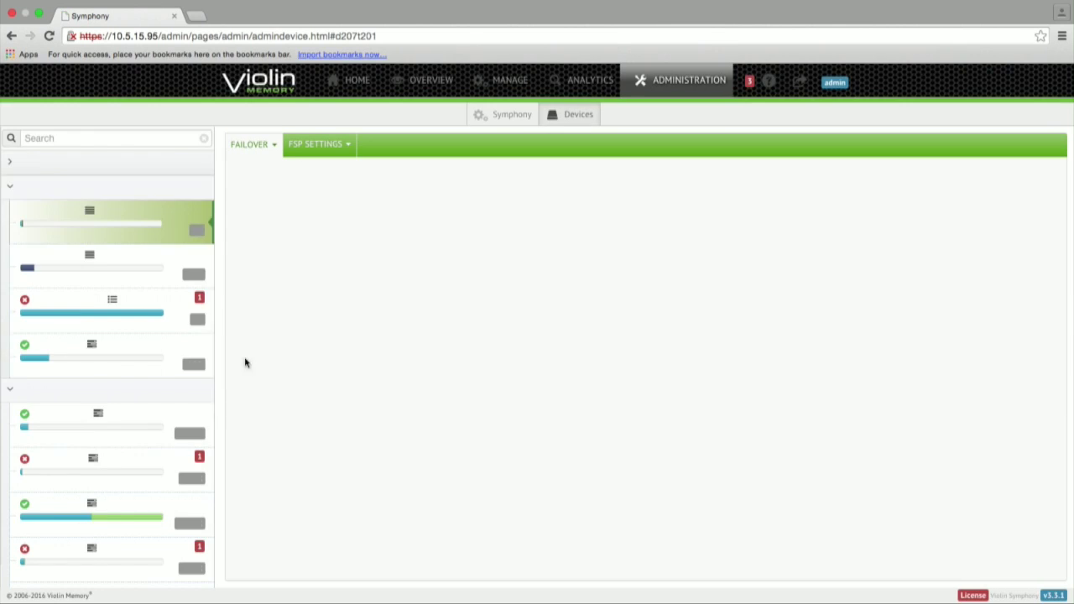
click(502, 115)
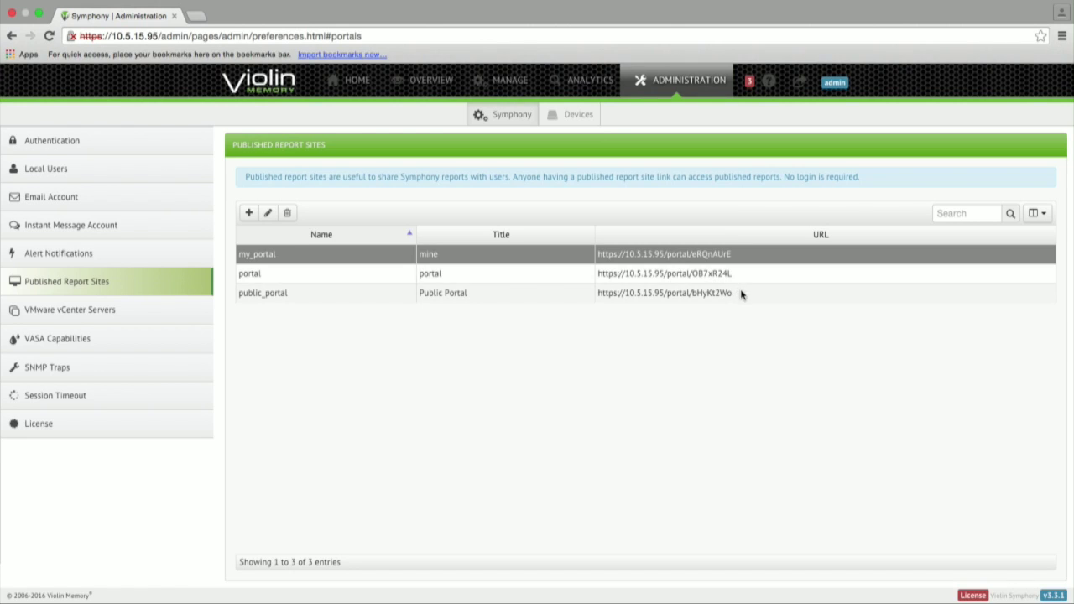
drag(739, 294, 596, 294)
key(super+c)
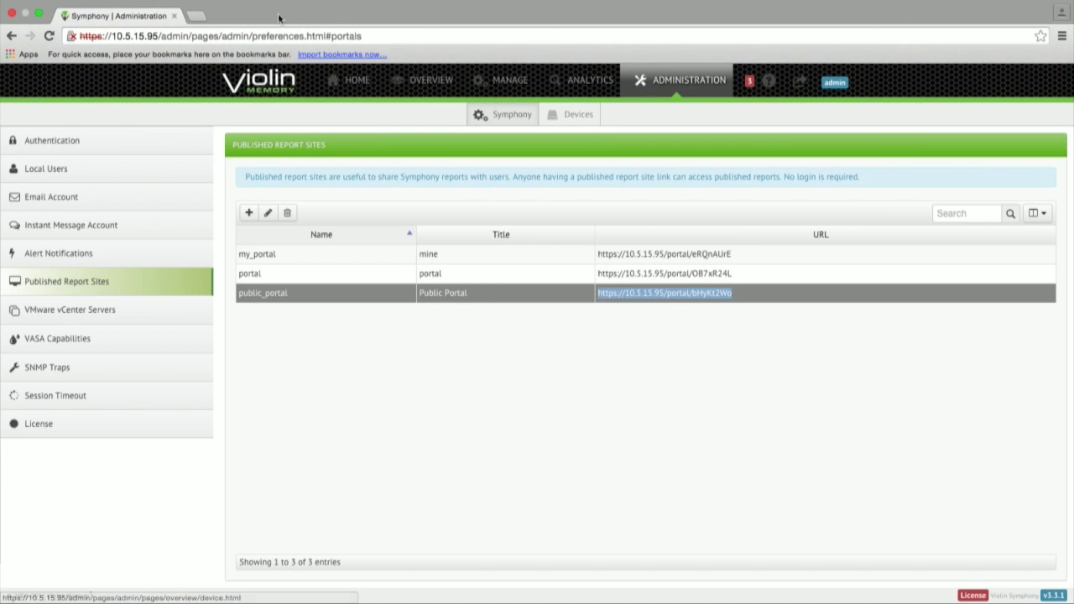
Load the copied public_portal link in a new browser tab
click(196, 17)
key(super+v)
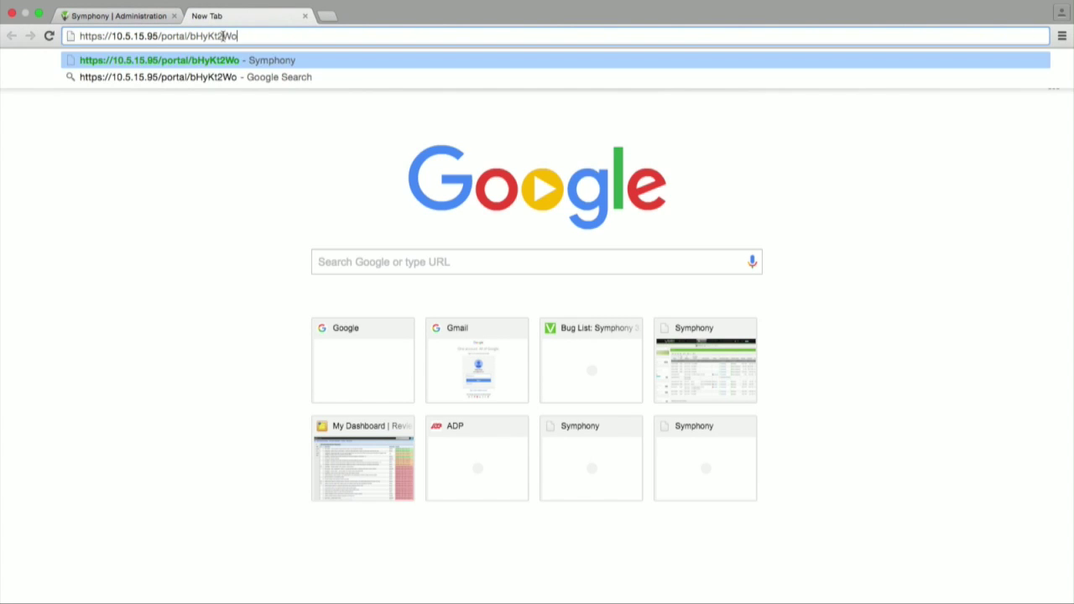
key(Return)
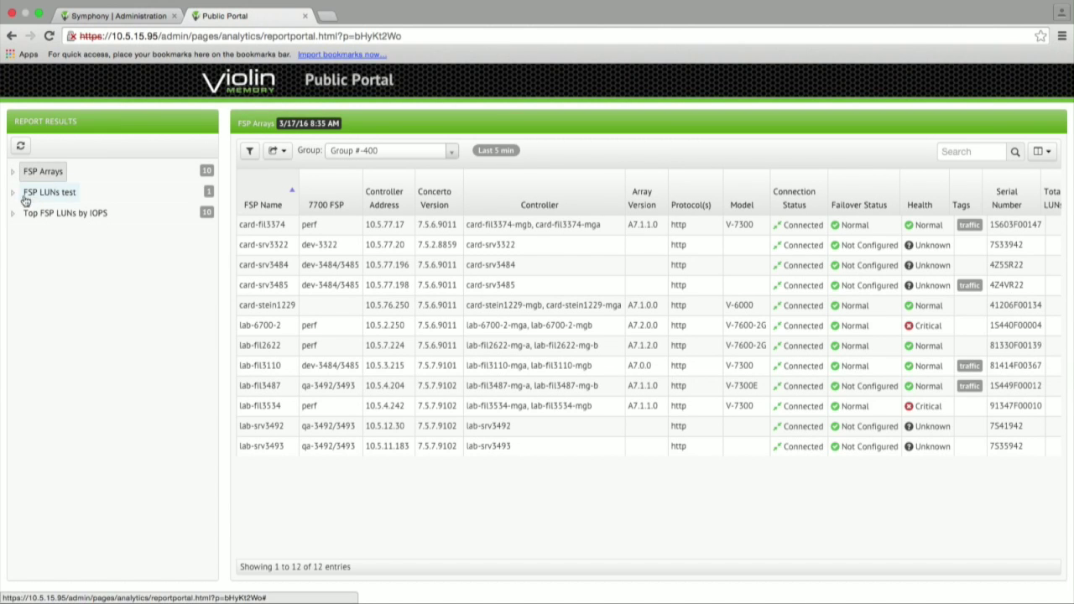
View the 3/17/16 8:30 AM Top FSP LUNs by IOPS result, sorting by FSP, LUN and Total IOPS
click(13, 192)
click(79, 211)
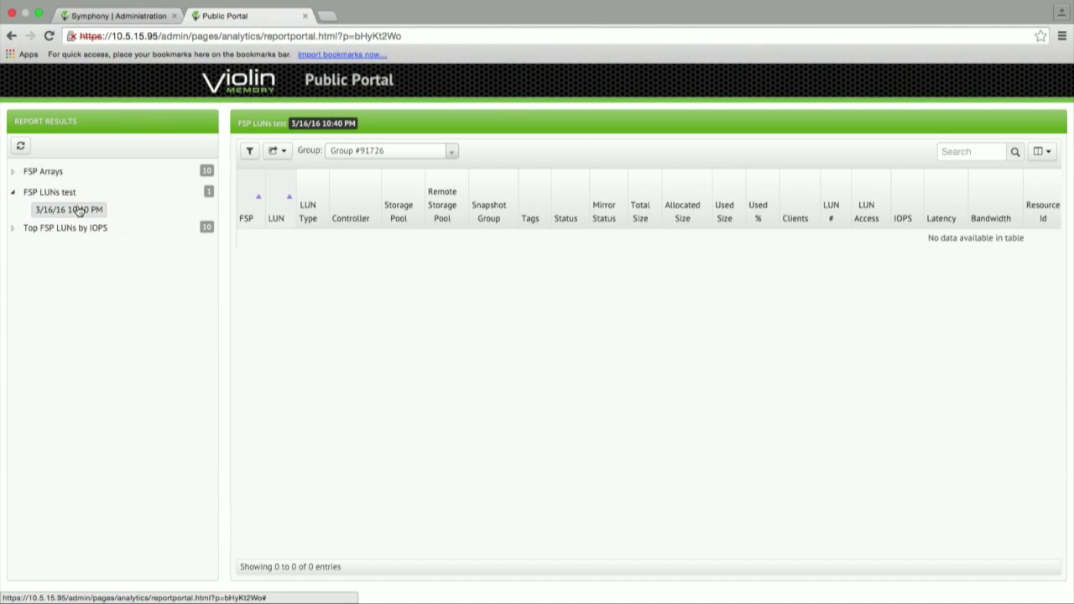
click(13, 227)
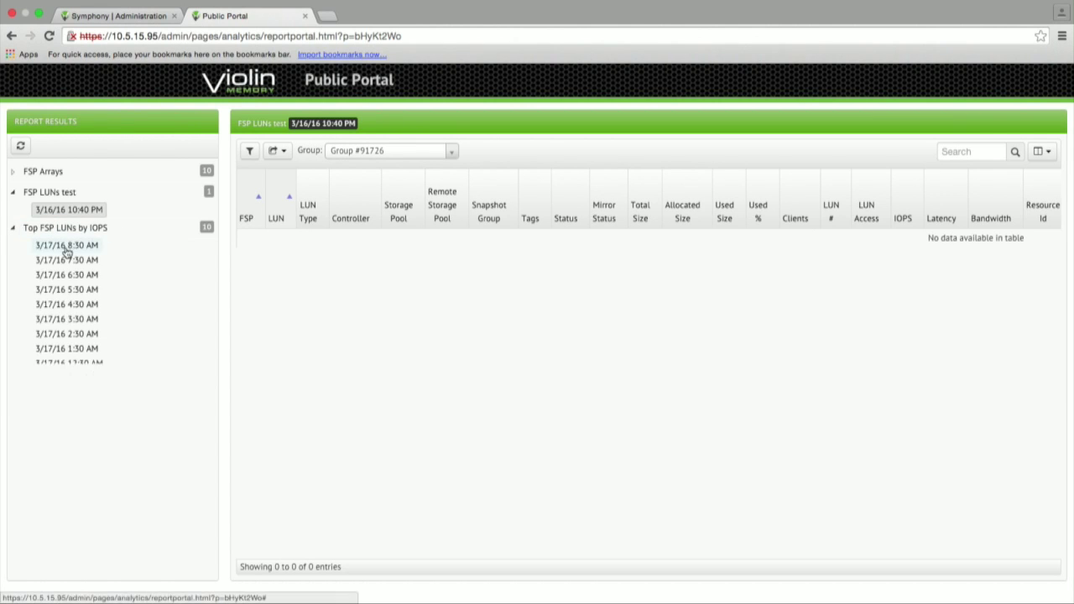
click(68, 246)
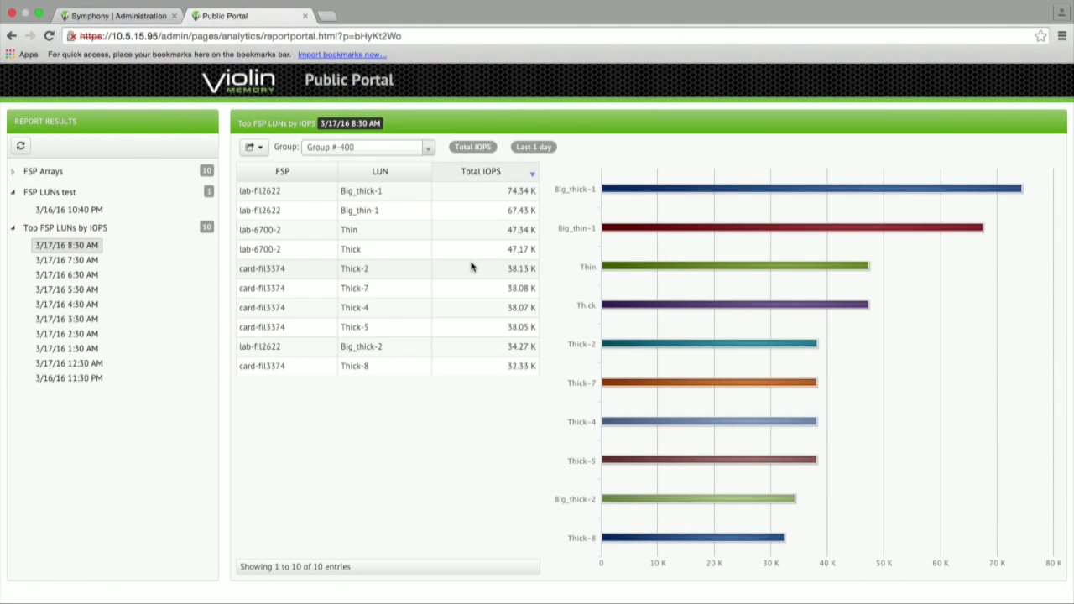
click(314, 176)
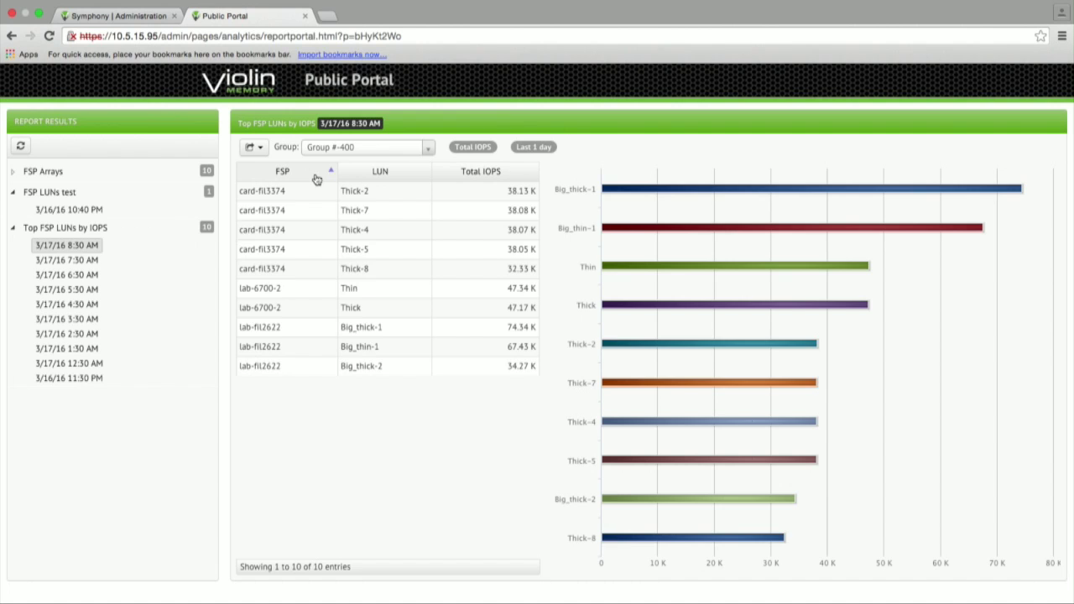
click(376, 175)
click(484, 177)
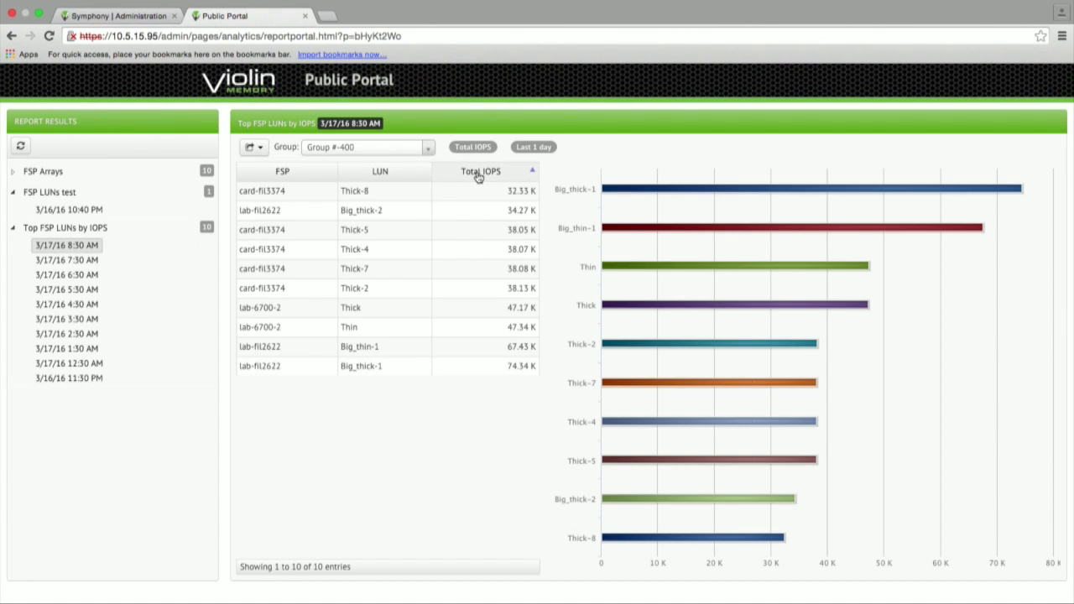
click(410, 176)
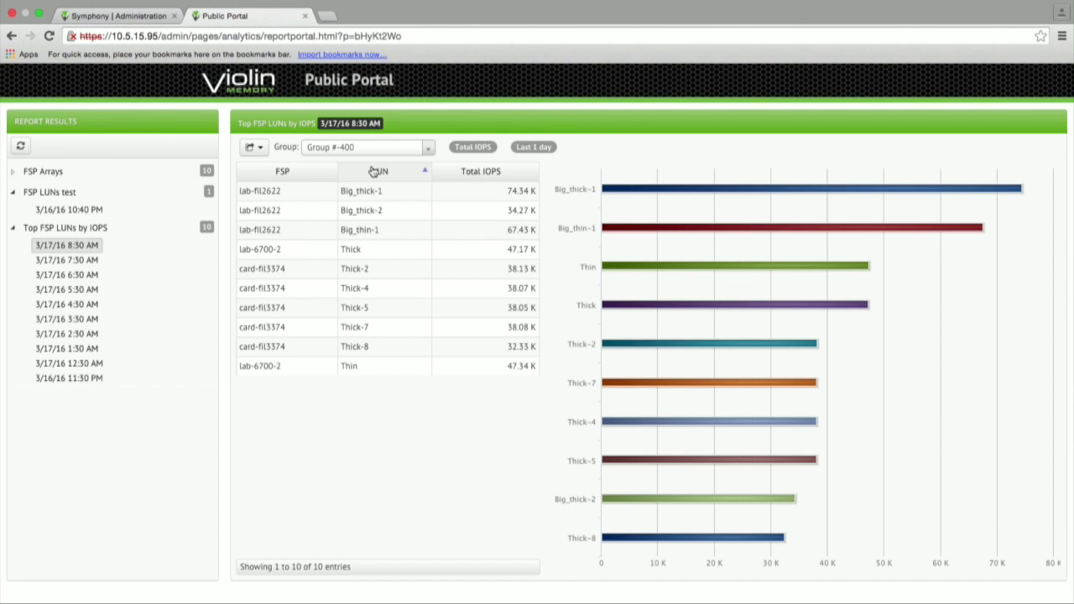
click(149, 17)
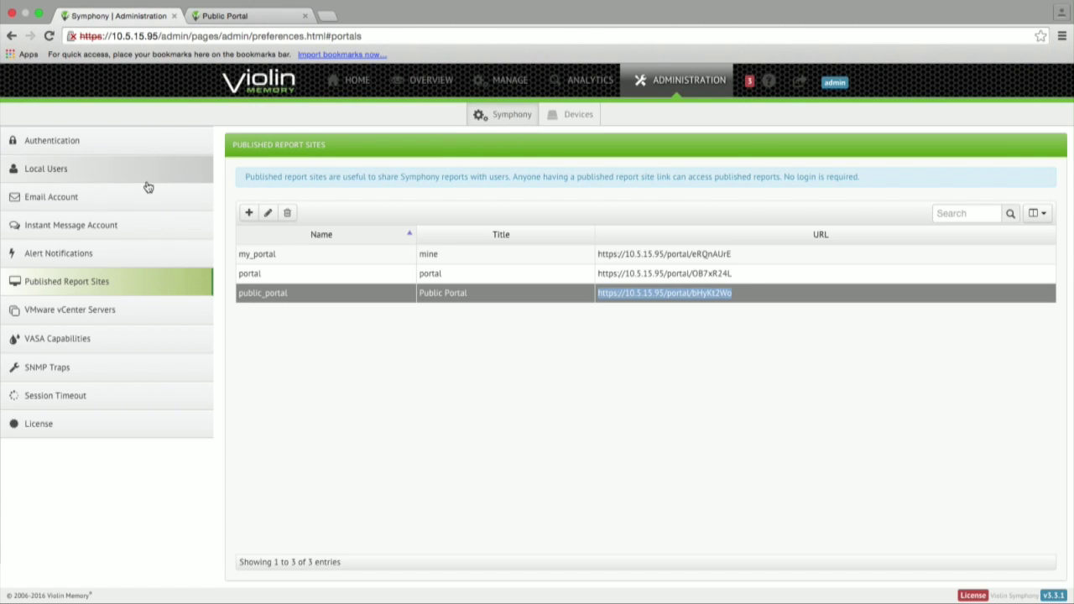
Set authentication to LDAP, turning Active Directory on and back off
click(149, 153)
click(495, 216)
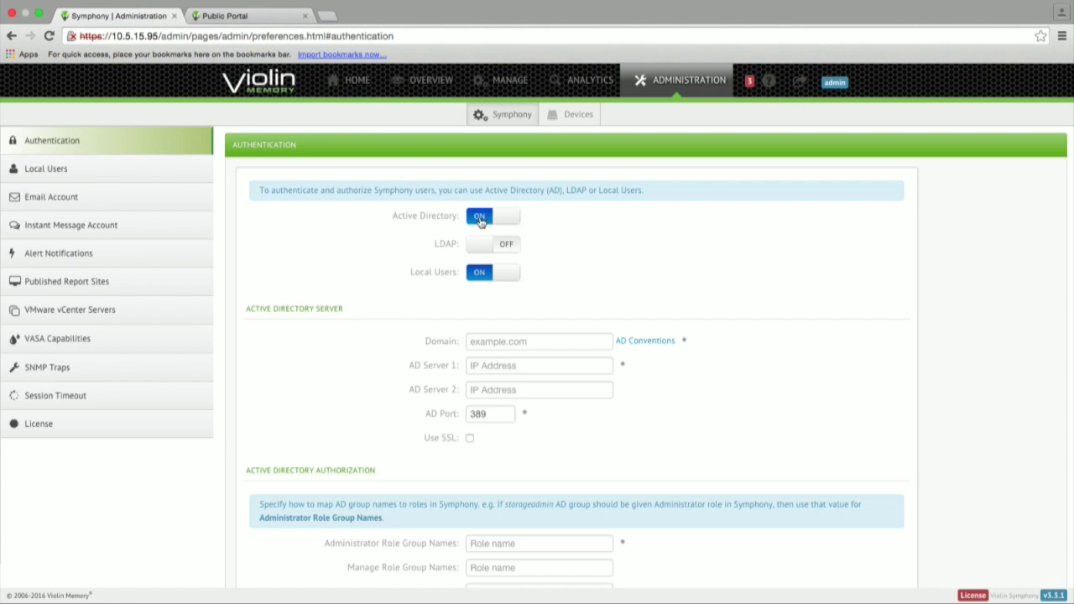
click(488, 220)
click(507, 248)
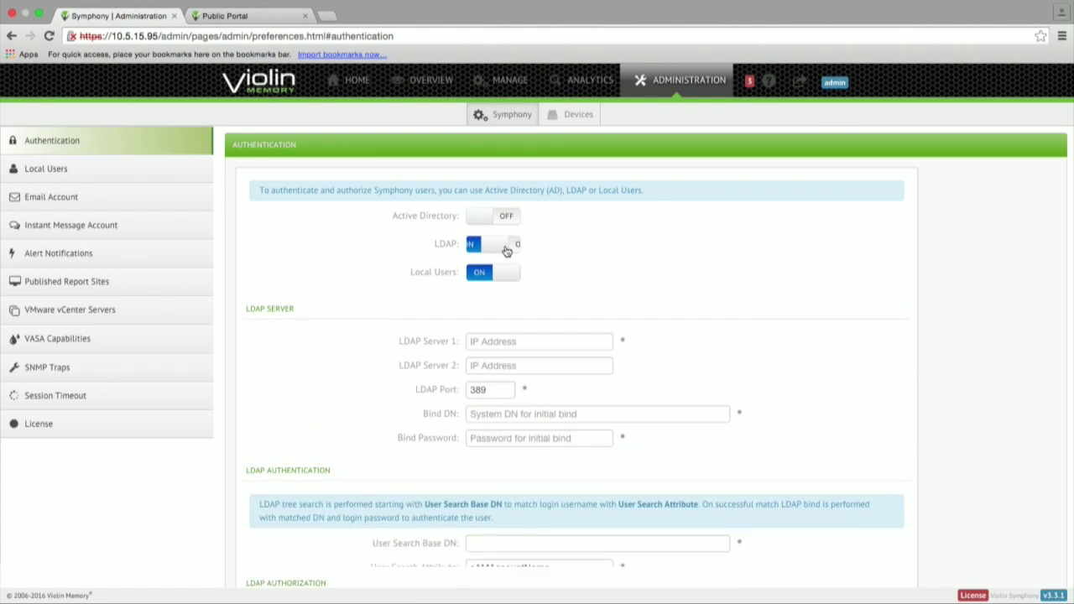
Review Email and Instant Message Account settings, then vCenter Servers, cancelling a new-server form
click(147, 205)
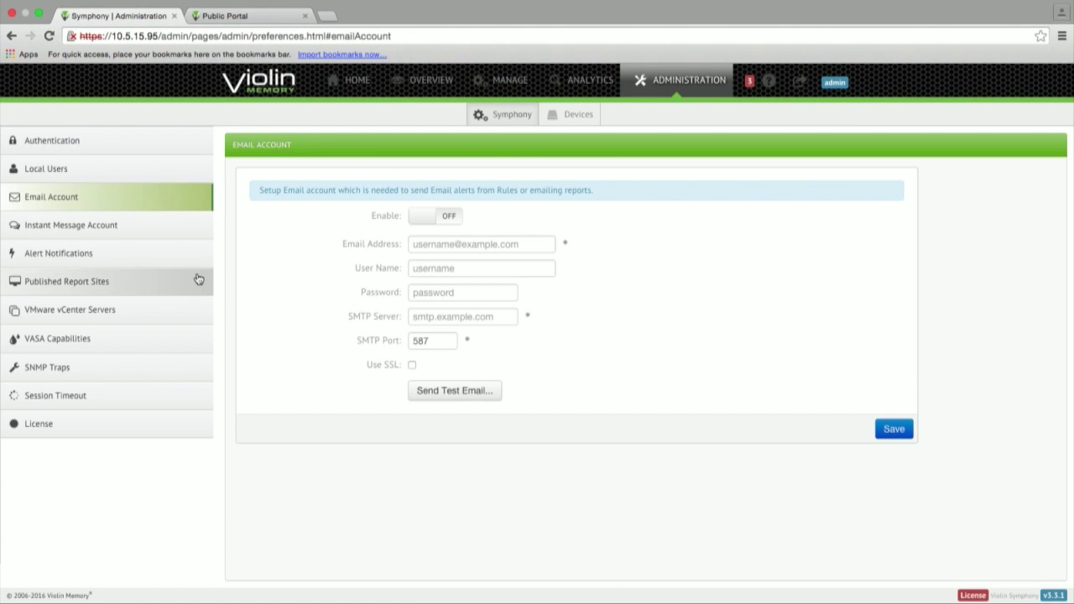
click(154, 234)
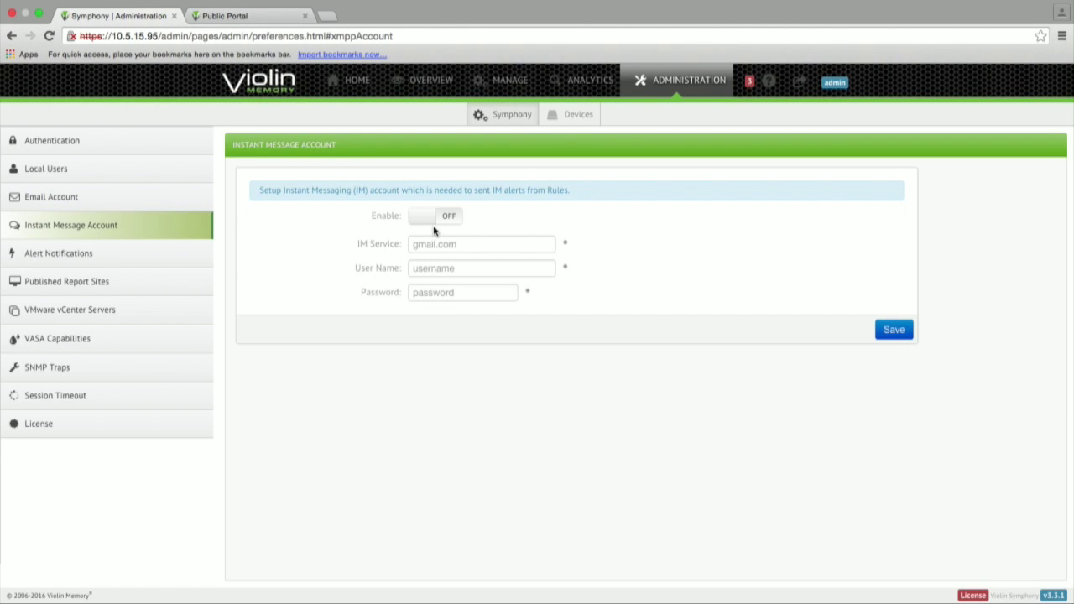
click(177, 316)
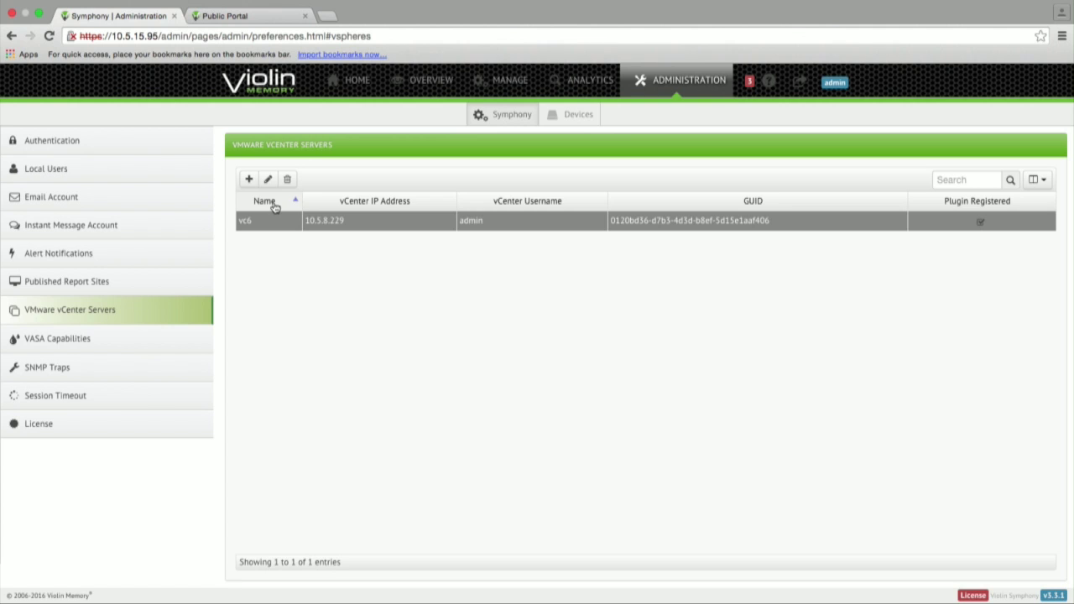
click(249, 179)
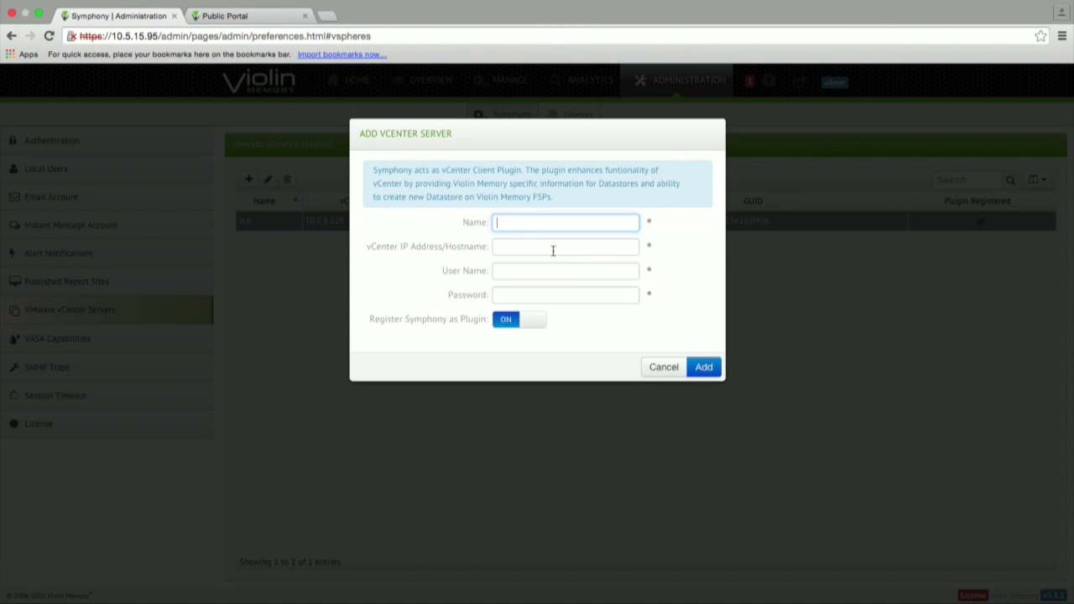
click(664, 366)
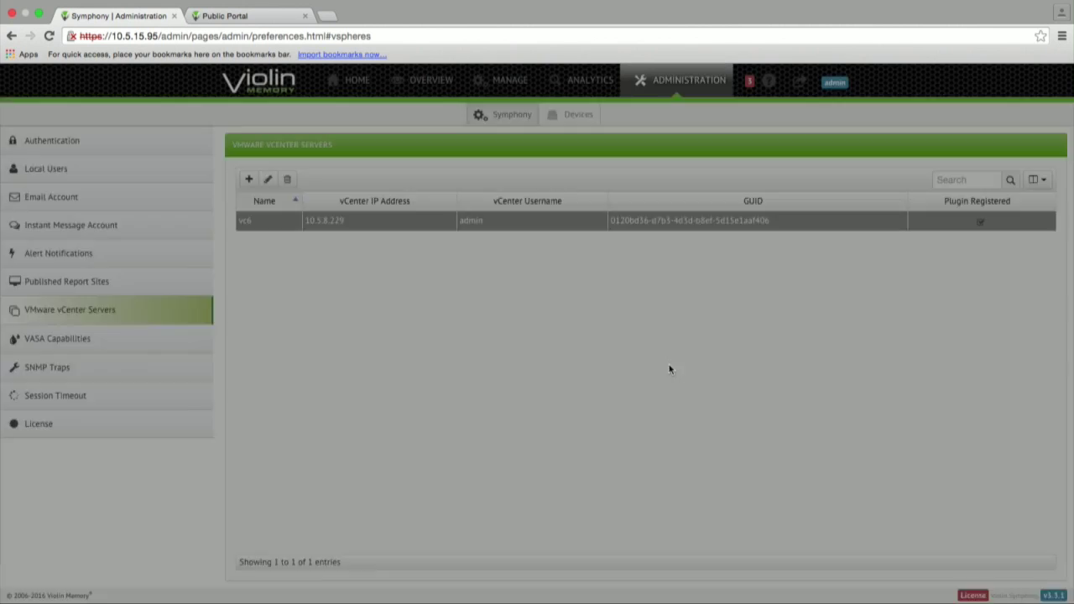